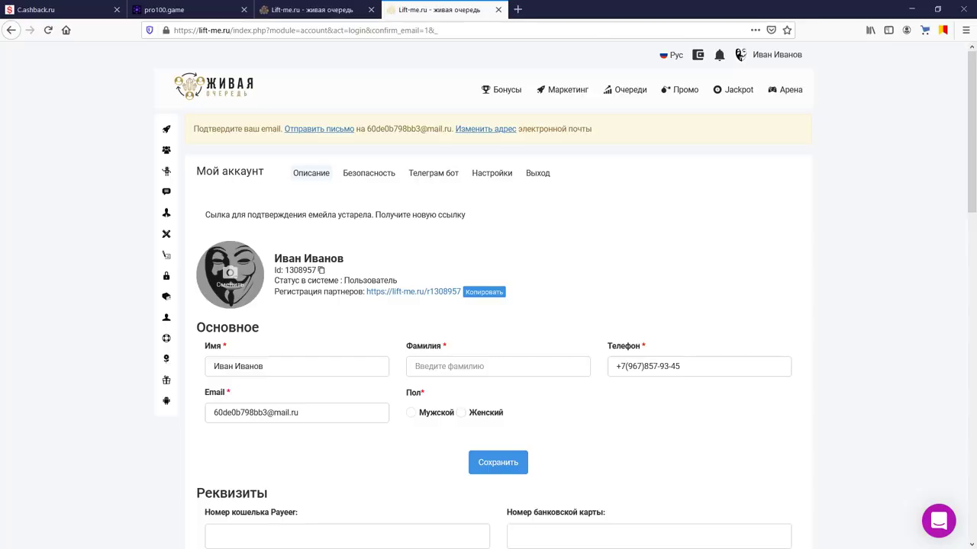
Open the pasted email confirmation link, then reload back to the profile page showing the mailbox confirmed.
left_click(444, 31)
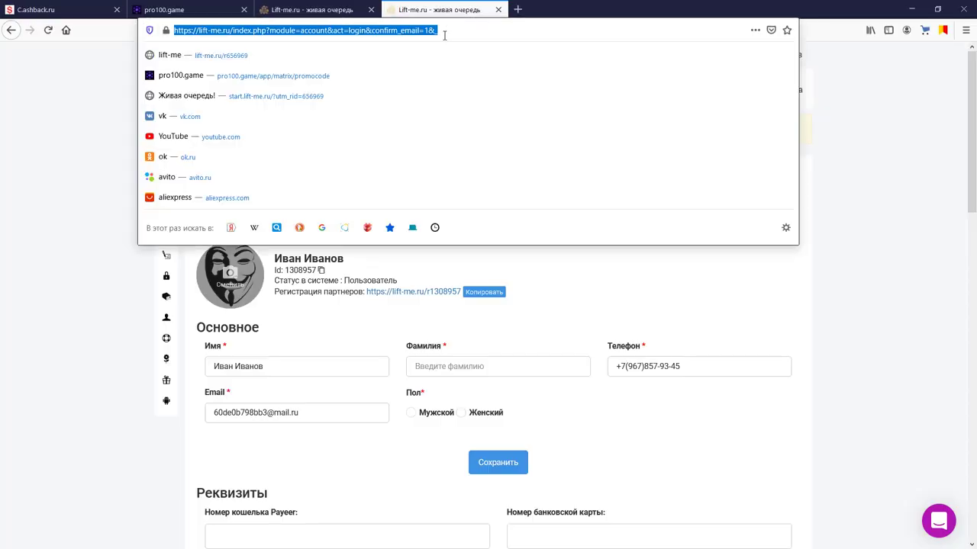
key("ctrl+v")
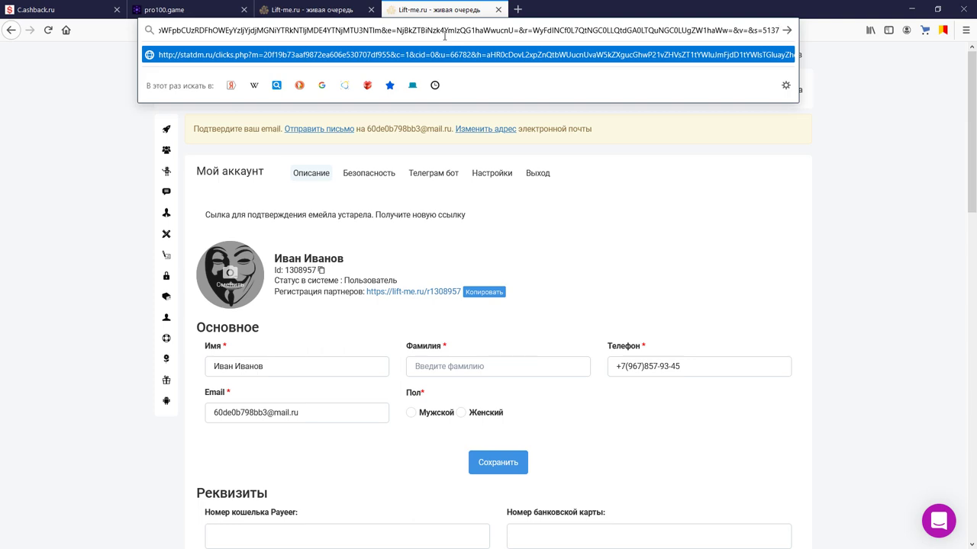
key("Return")
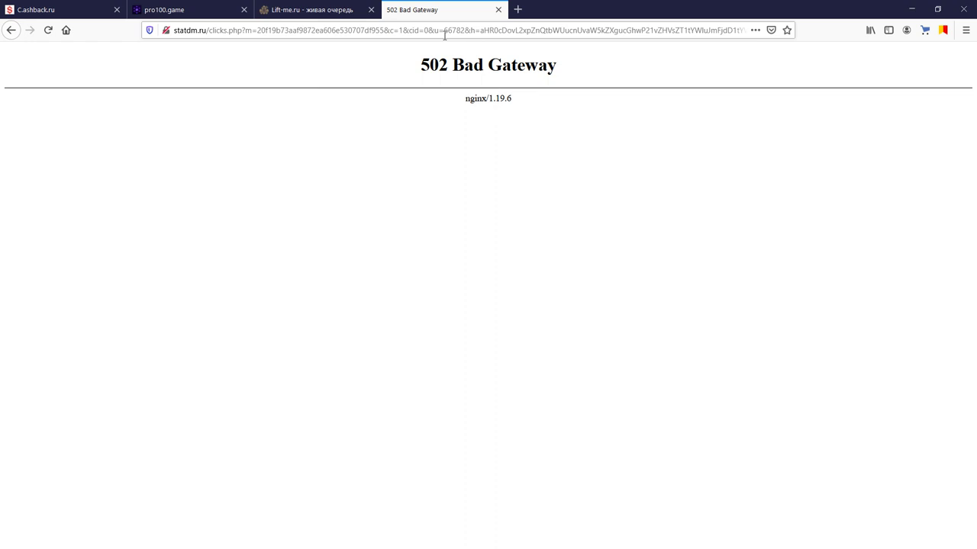
key("F5")
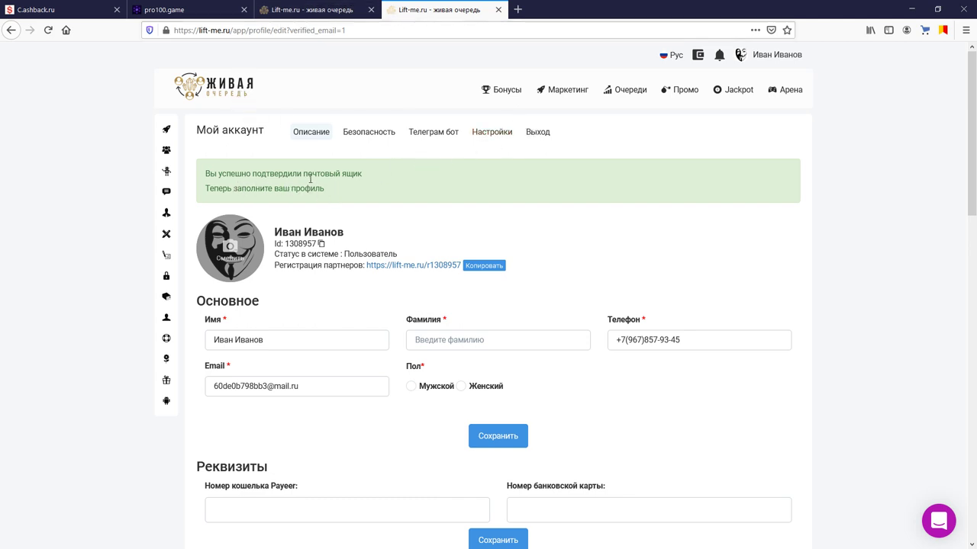
scroll(358, 174, "down", 2)
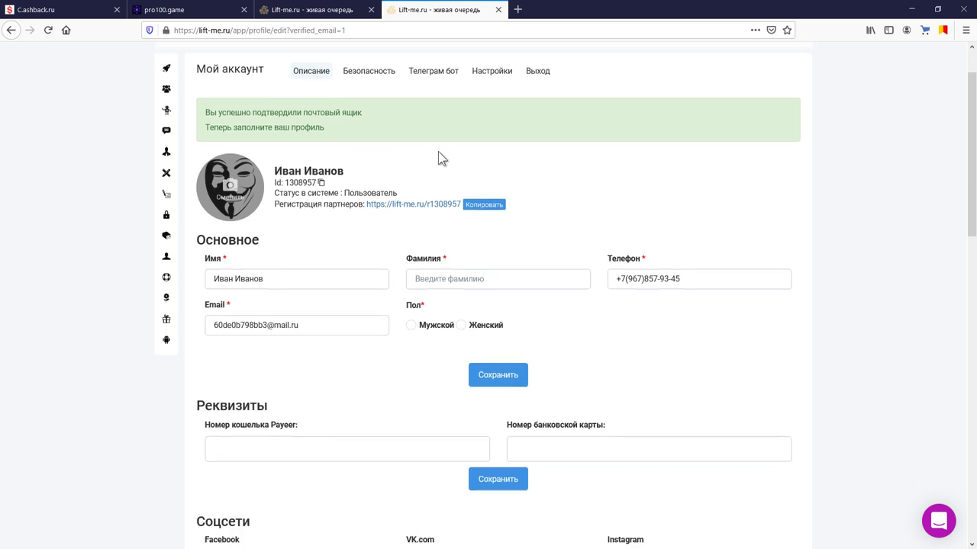
scroll(439, 153, "up", 2)
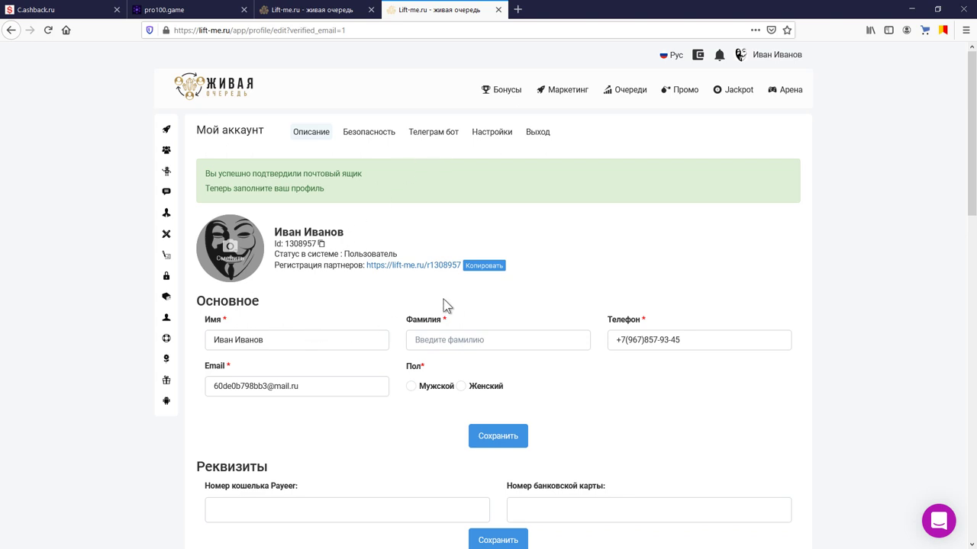
scroll(598, 421, "down", 2)
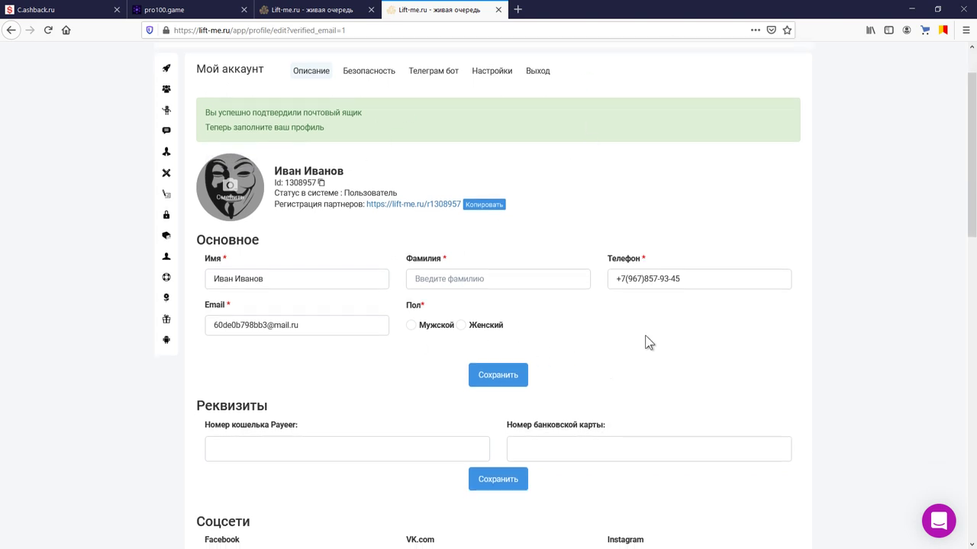
scroll(647, 342, "up", 2)
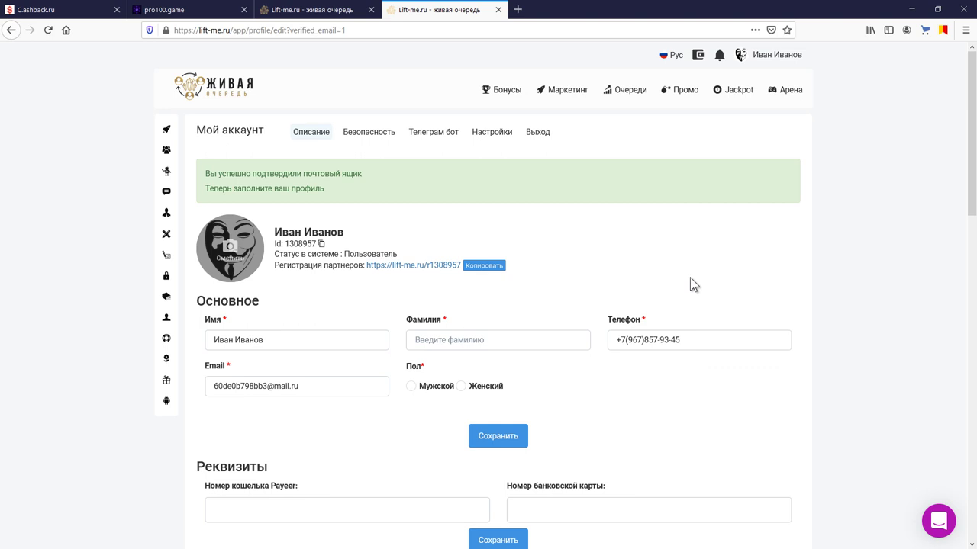
Upload the JPG photo from the Баннеры Неработа Старт Gif folder as the new avatar.
left_click(230, 246)
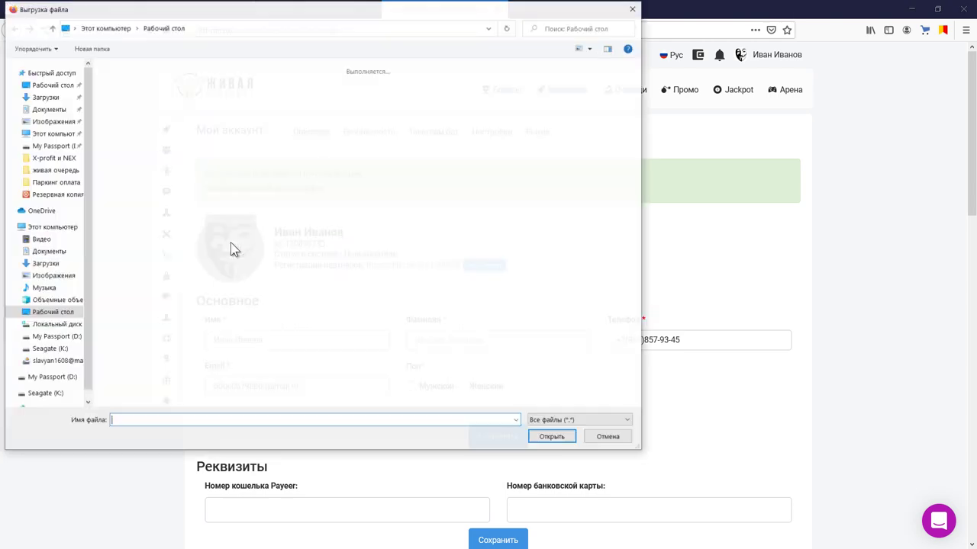
scroll(403, 253, "down", 10)
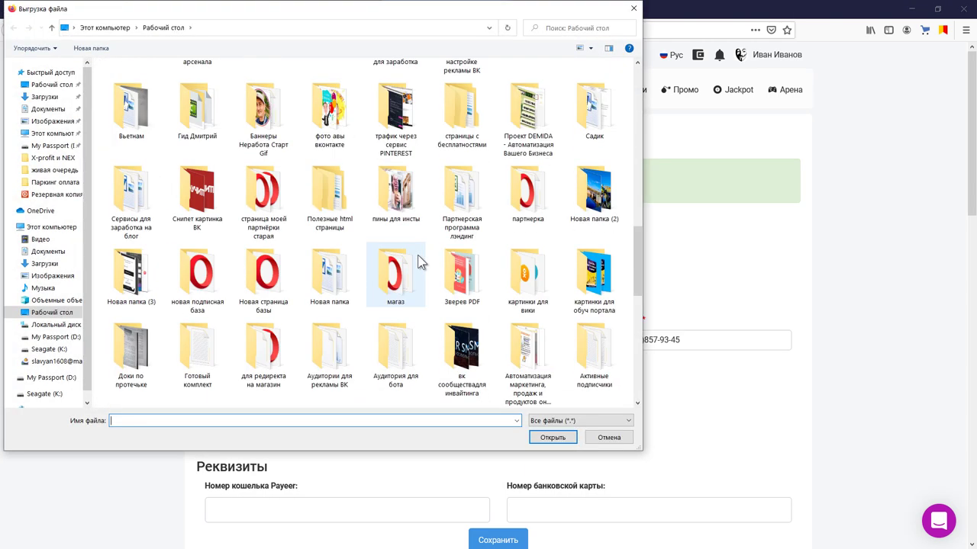
double_click(265, 113)
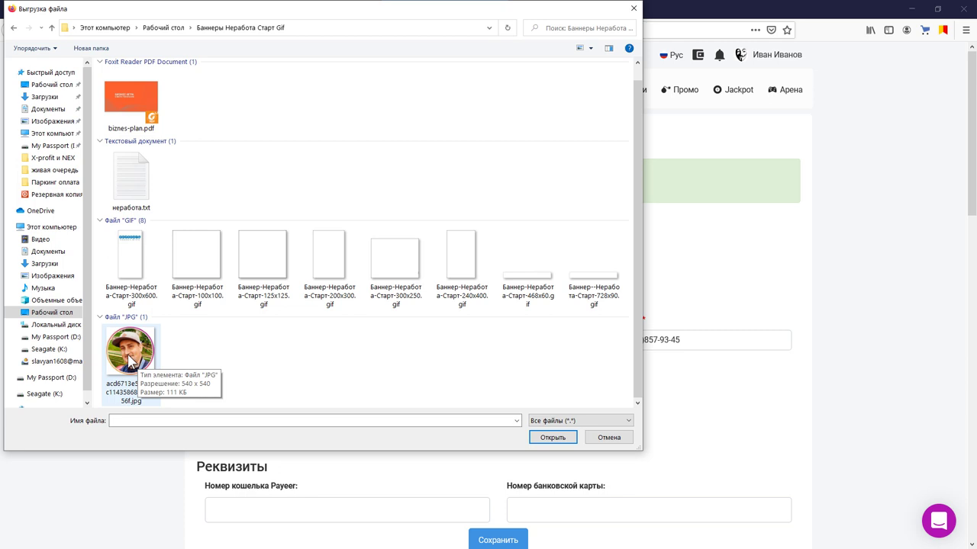
left_click(137, 359)
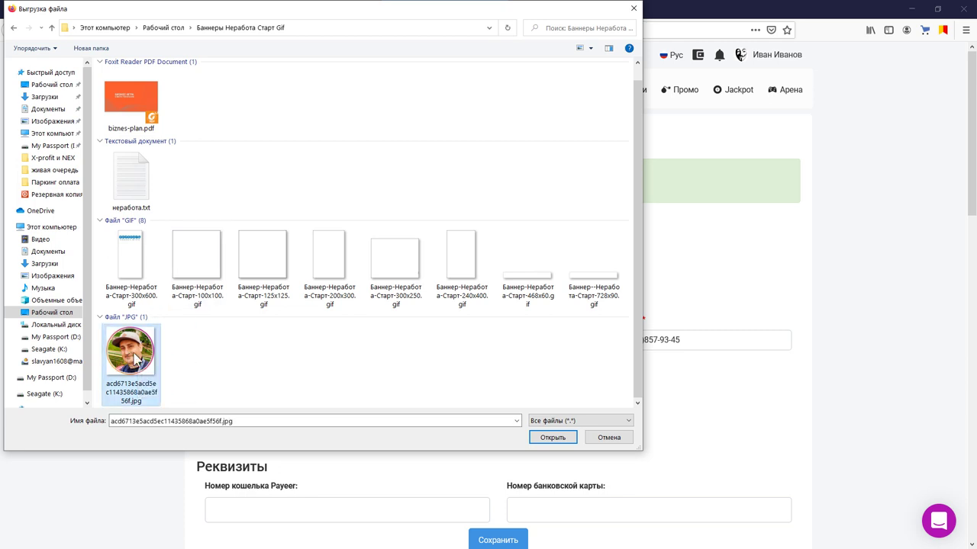
left_click(556, 437)
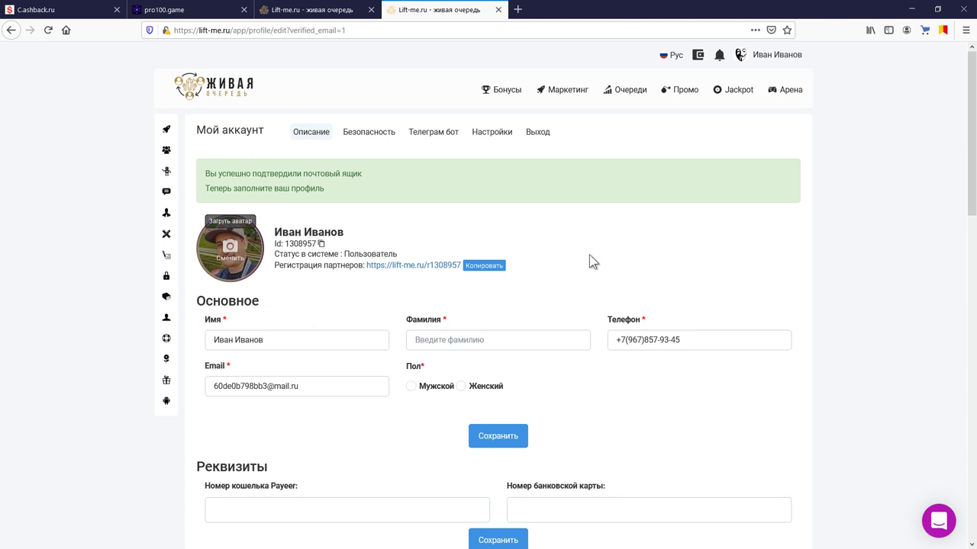
Reload the profile and move the surname out of the Имя entry into Фамилия.
left_click(48, 30)
left_click(745, 58)
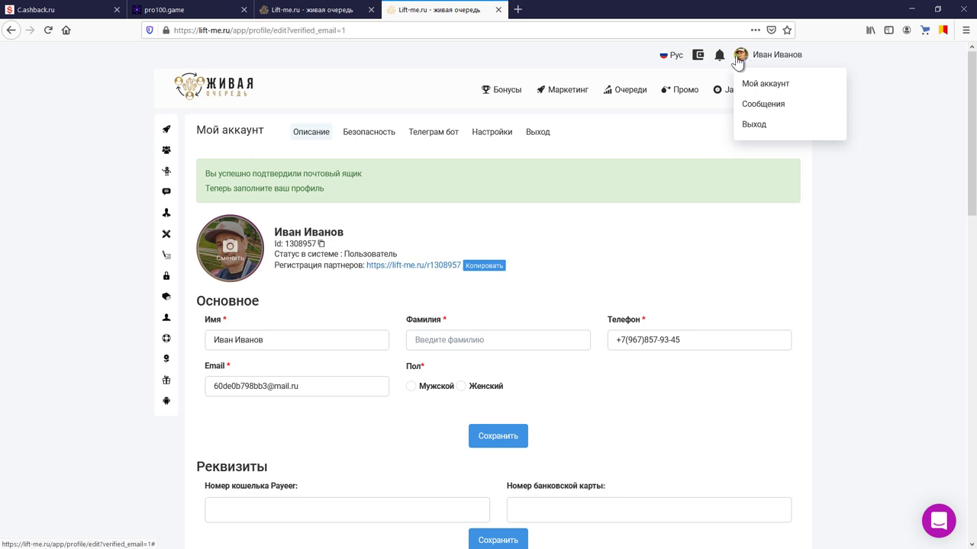
left_click_drag(235, 341, 439, 340)
left_click(460, 356)
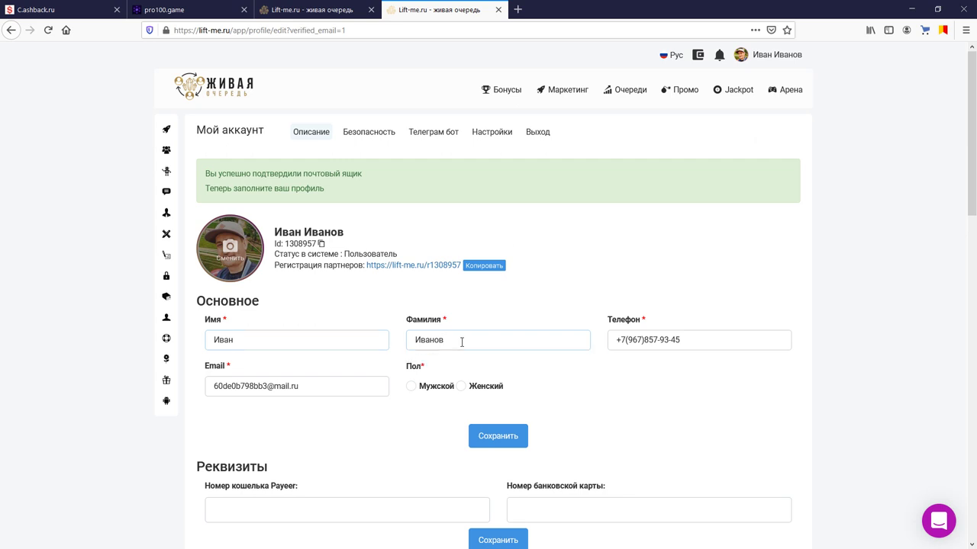
left_click(293, 341)
Set gender to Мужской, save the basic profile and dismiss the success message.
left_click(412, 386)
scroll(558, 409, "down", 3)
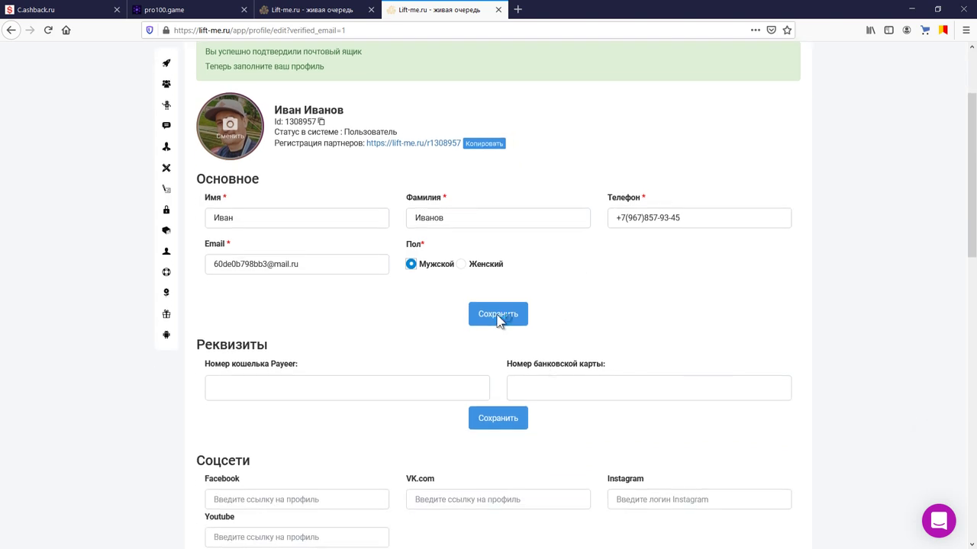
left_click(498, 319)
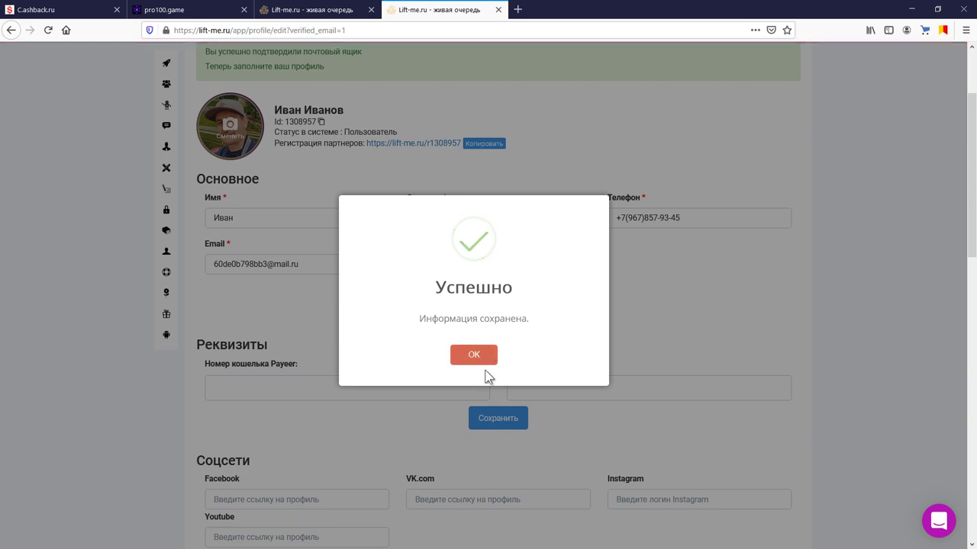
left_click(481, 357)
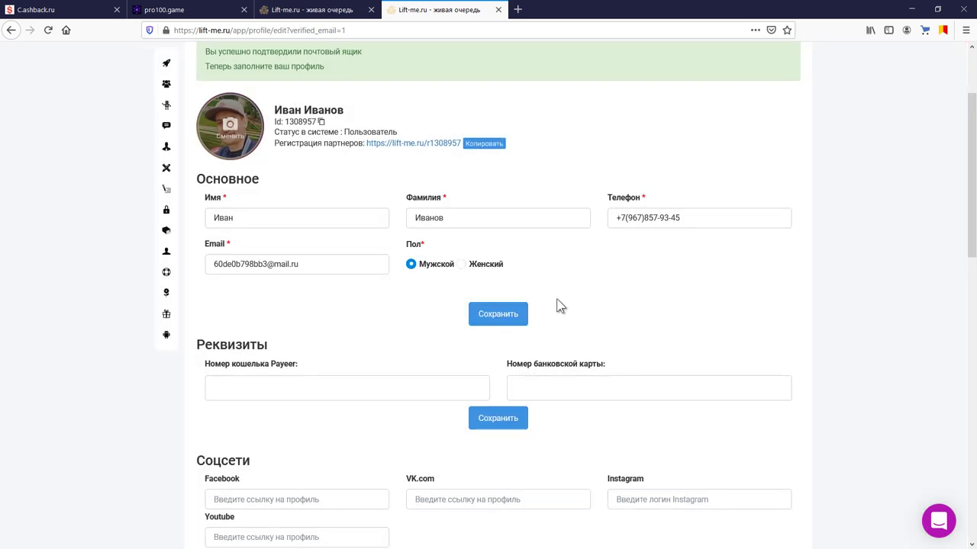
scroll(691, 336, "down", 3)
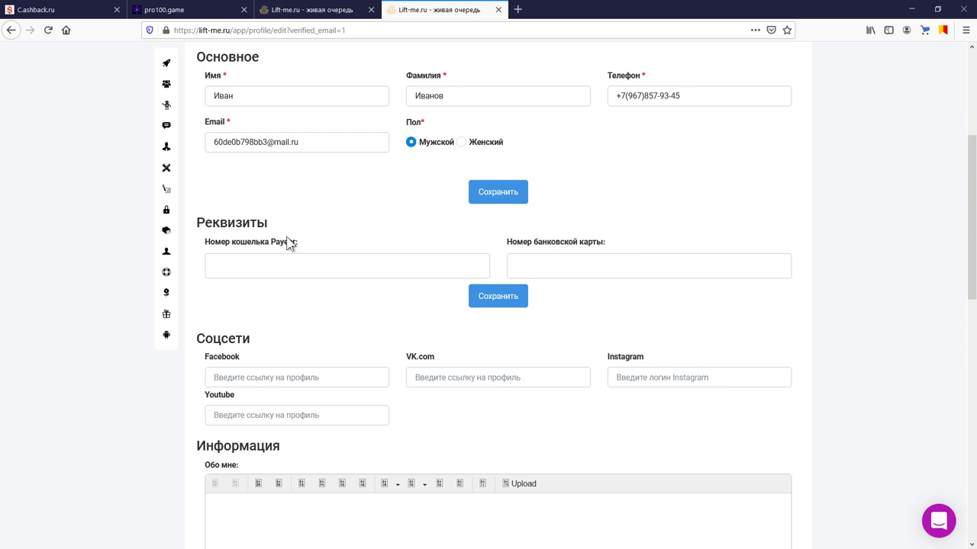
Save the Реквизиты payment details and try a first code in the verification dialog.
left_click(236, 262)
left_click(524, 262)
left_click(491, 301)
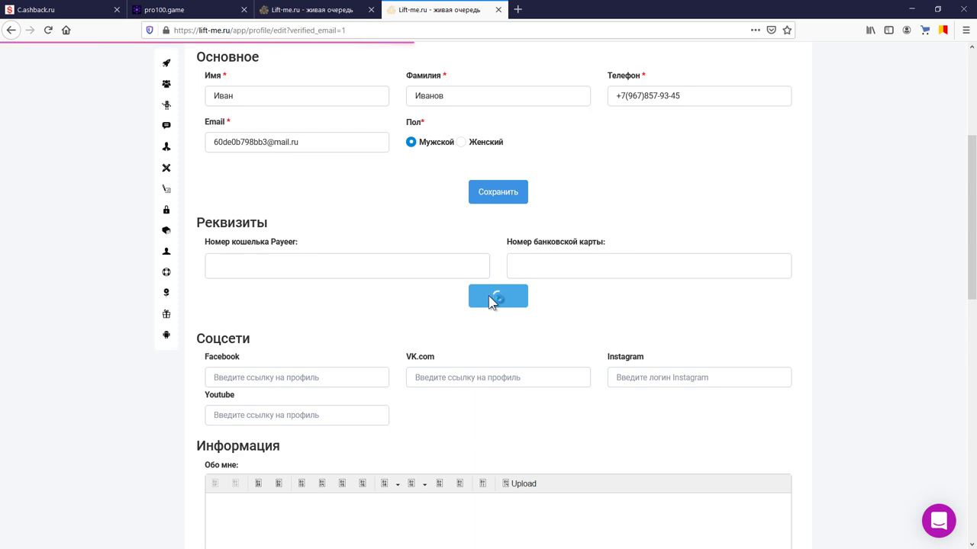
scroll(489, 295, "down", 3)
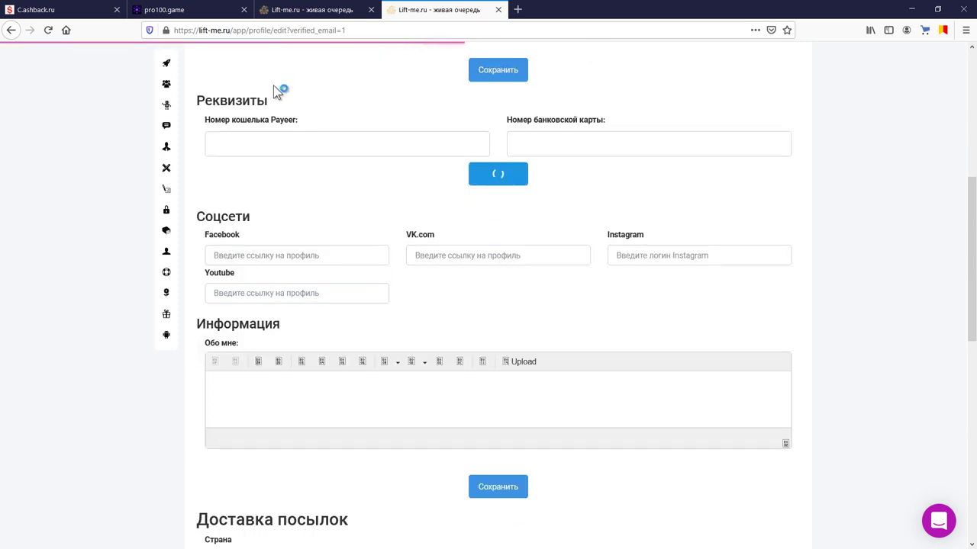
left_click(230, 254)
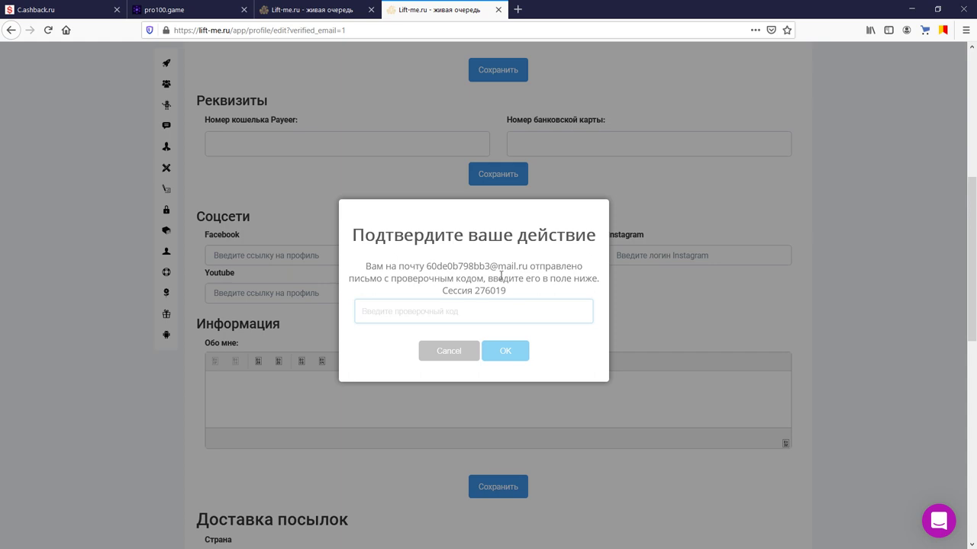
left_click(505, 350)
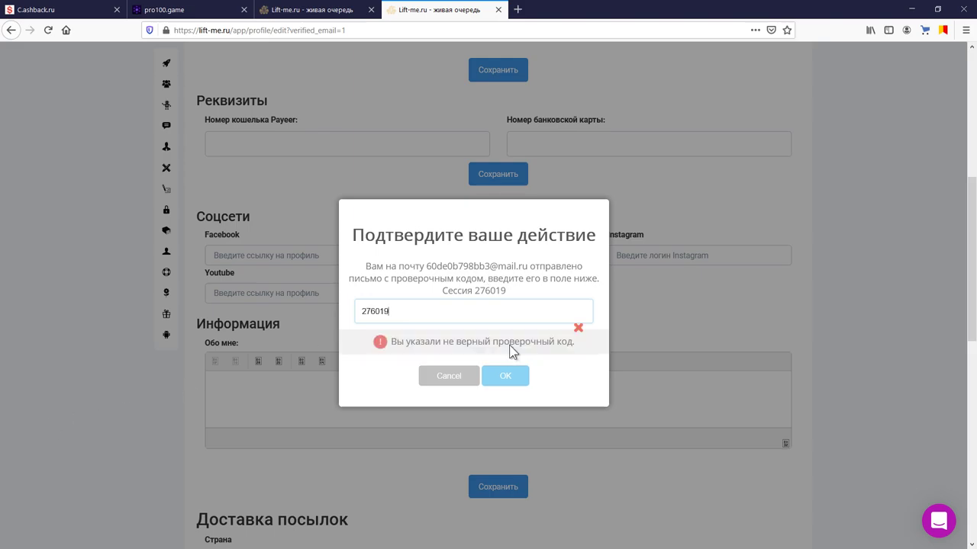
key("alt+Tab")
Paste the verification code copied from the Mail.ru email, confirm it, and dismiss the success message.
left_click_drag(636, 230, 678, 243)
key("ctrl+c")
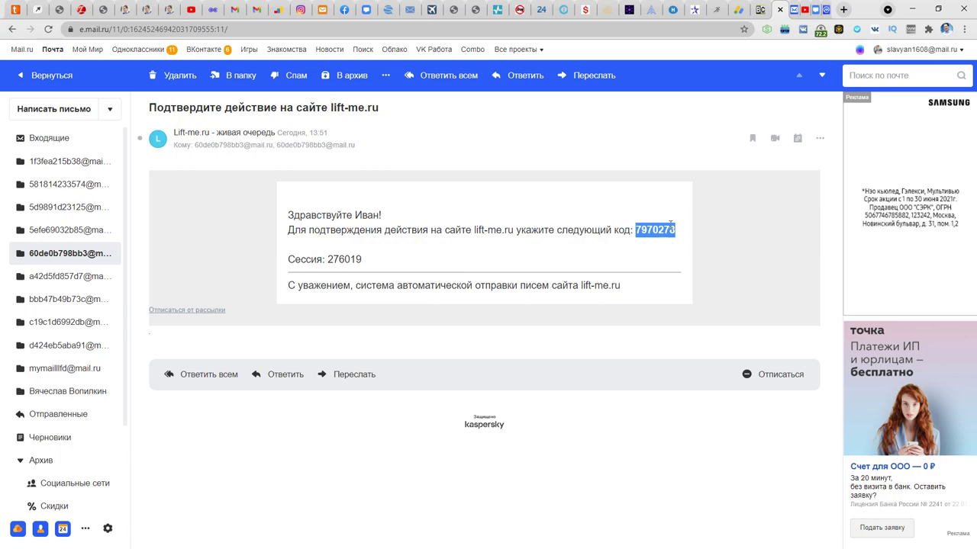
left_click(912, 9)
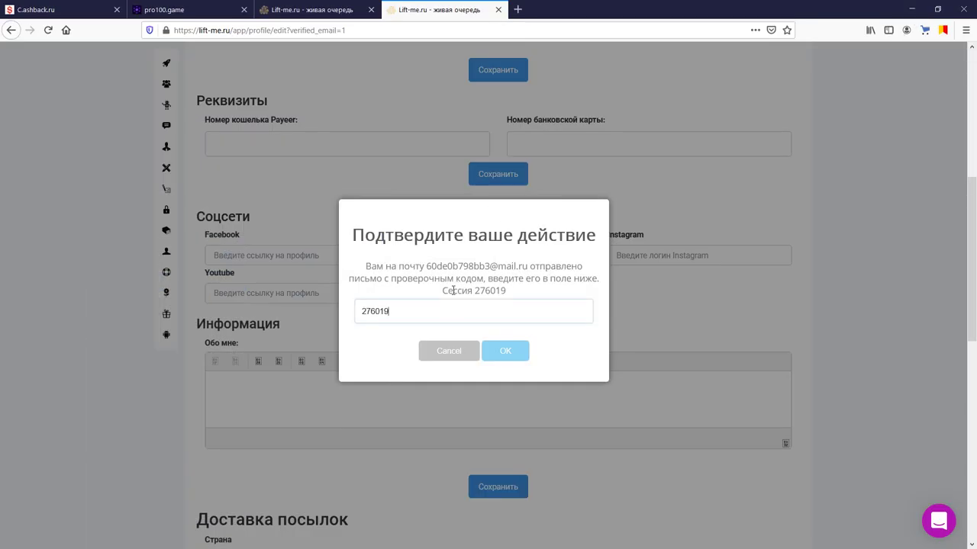
left_click_drag(391, 311, 344, 320)
key("ctrl+v")
left_click(501, 350)
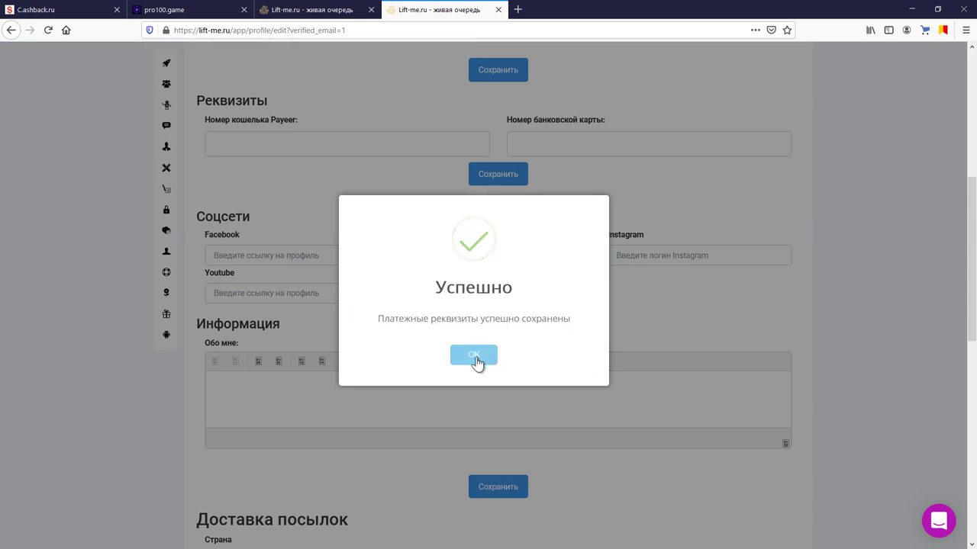
left_click(475, 356)
scroll(550, 328, "up", 3)
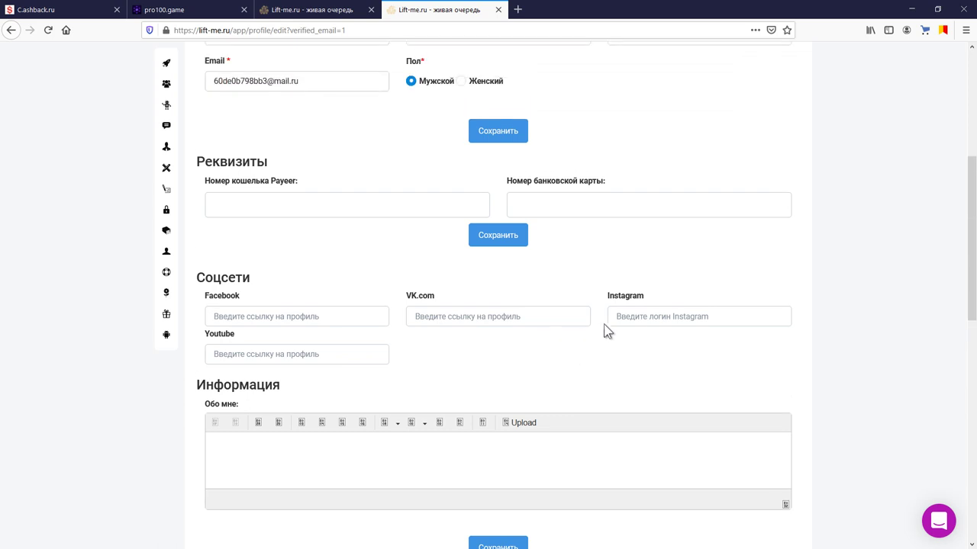
scroll(614, 339, "down", 3)
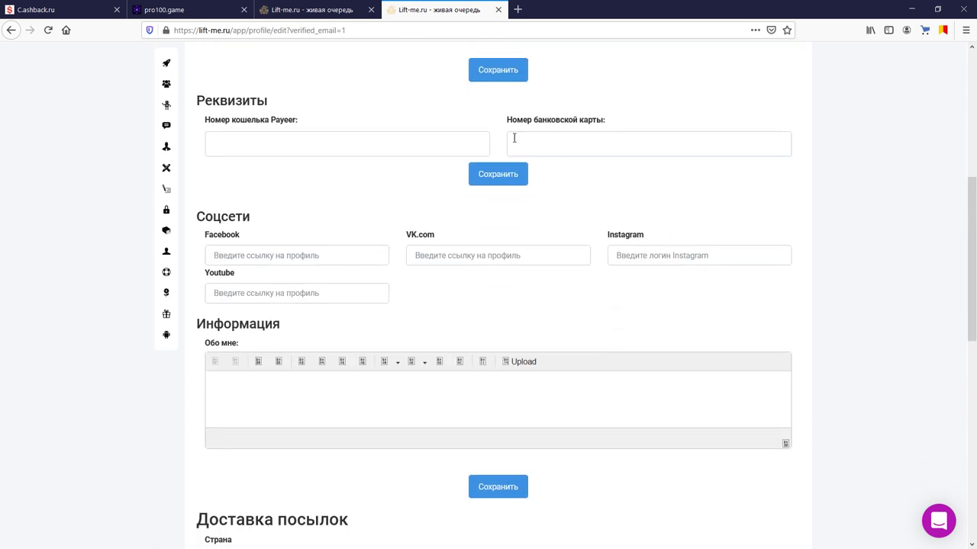
scroll(634, 328, "down", 2)
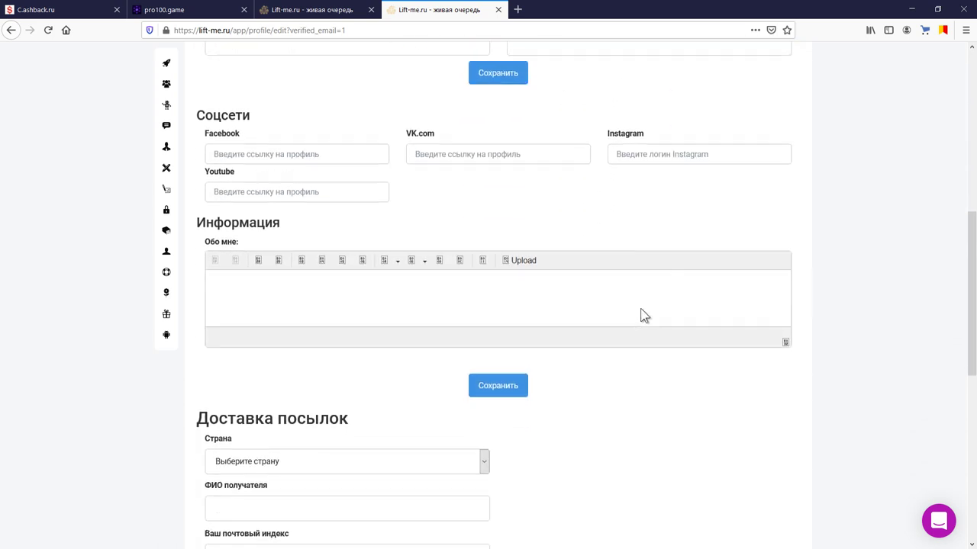
scroll(604, 389, "down", 1)
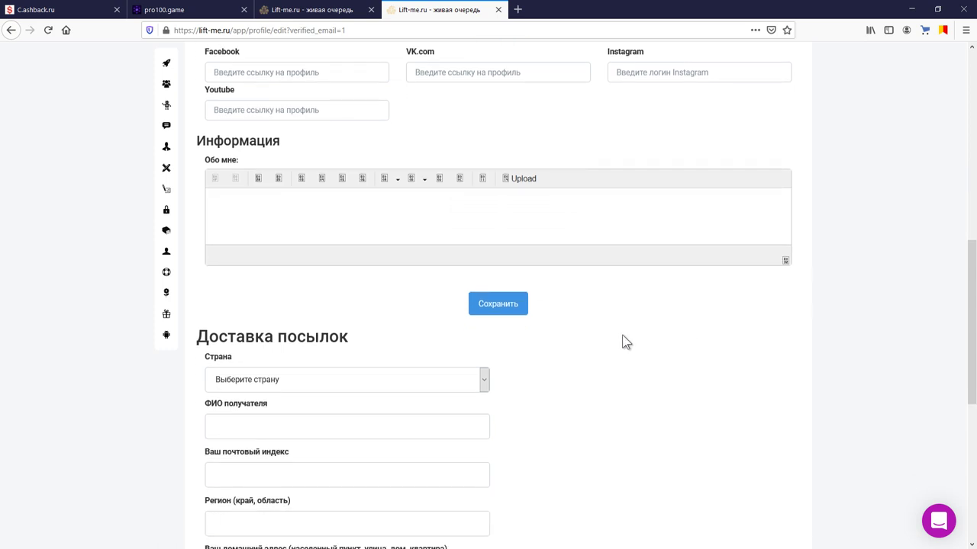
scroll(624, 342, "up", 3)
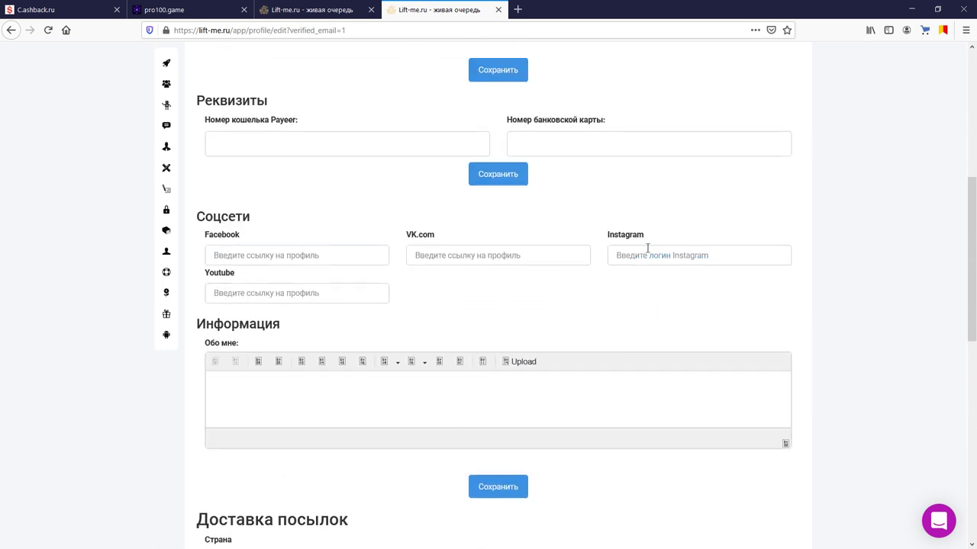
scroll(458, 291, "down", 2)
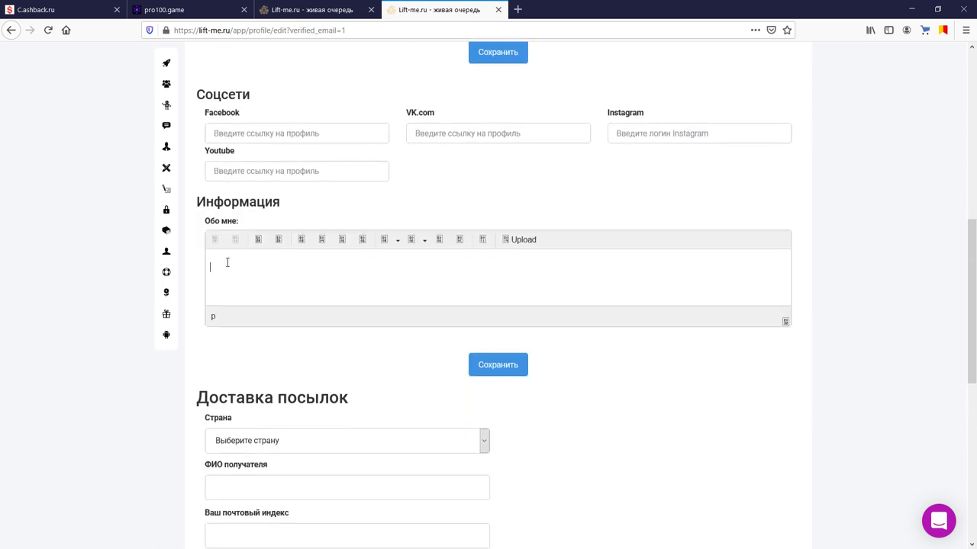
left_click(436, 272)
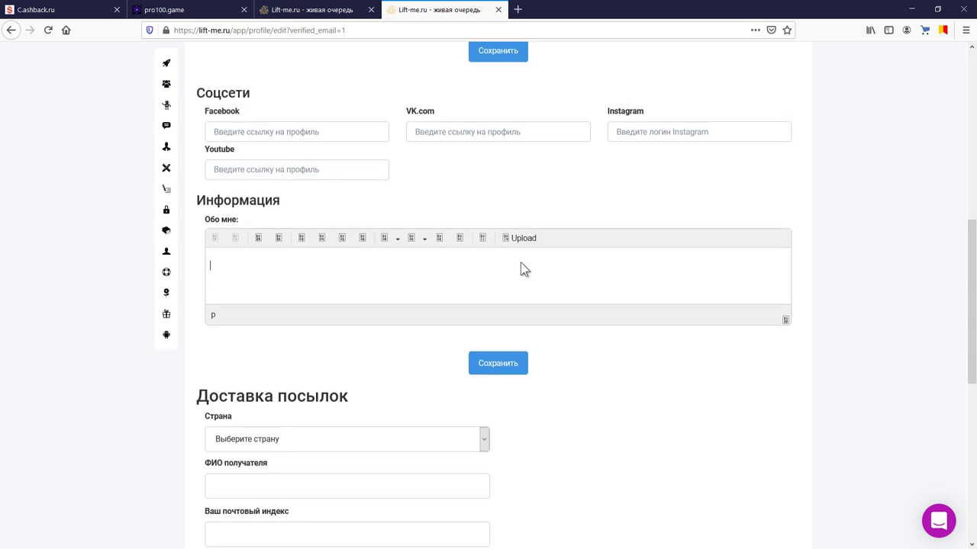
scroll(489, 297, "down", 1)
scroll(586, 309, "down", 2)
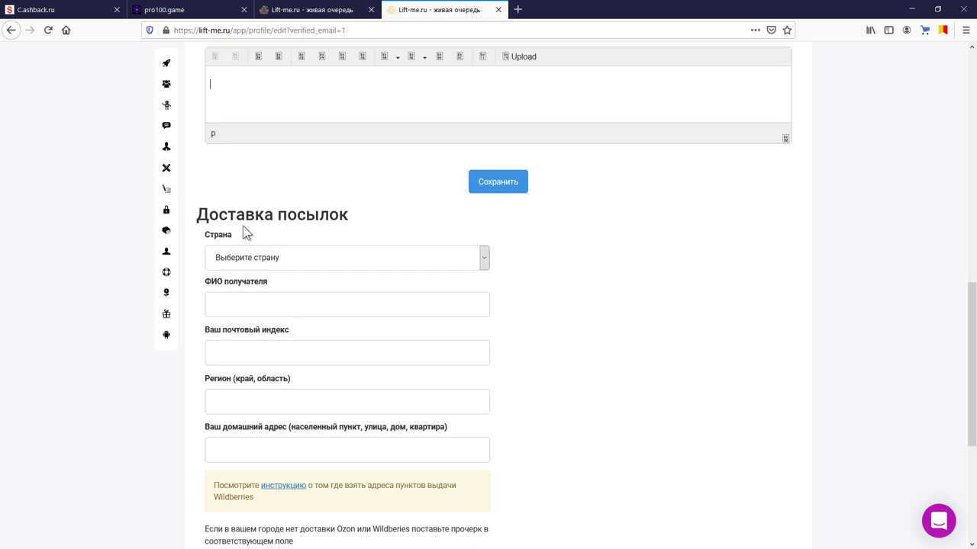
Set the delivery country to Россия and step through the recipient name and home address fields.
left_click(483, 259)
left_click(234, 292)
left_click(226, 307)
scroll(238, 254, "down", 3)
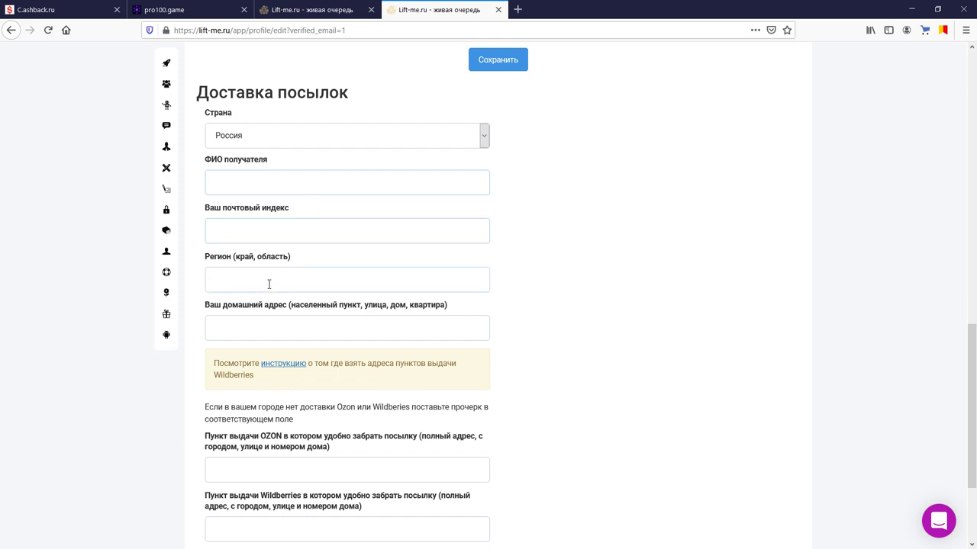
left_click(224, 326)
scroll(297, 326, "down", 3)
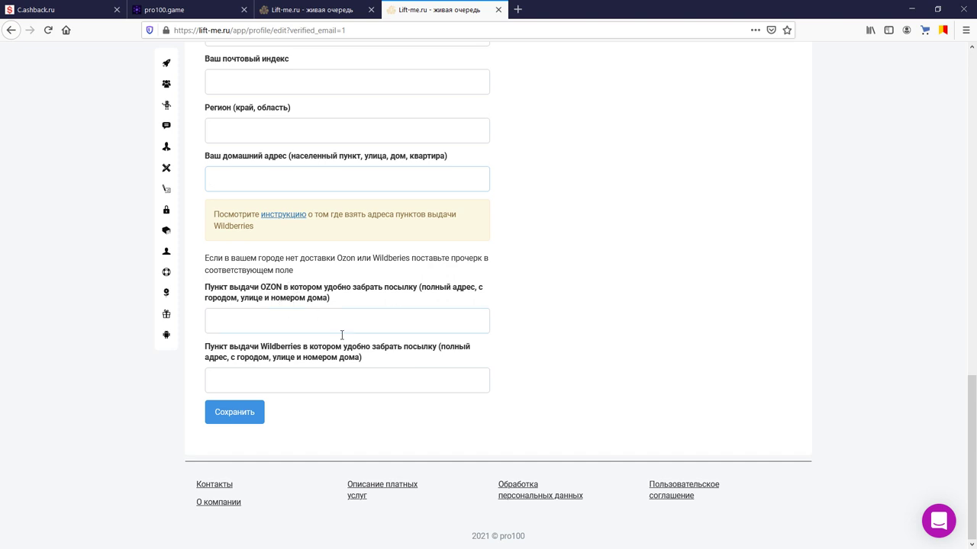
Step through the OZON and Wildberries pickup point fields, then open the Безопасность password settings.
left_click(248, 322)
left_click(222, 382)
scroll(538, 363, "up", 2)
scroll(367, 447, "down", 2)
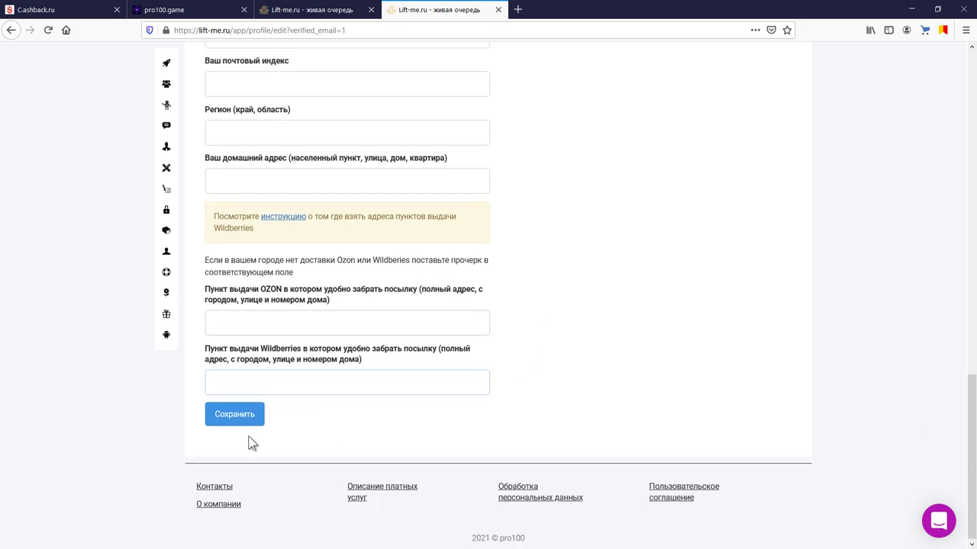
scroll(639, 386, "up", 10)
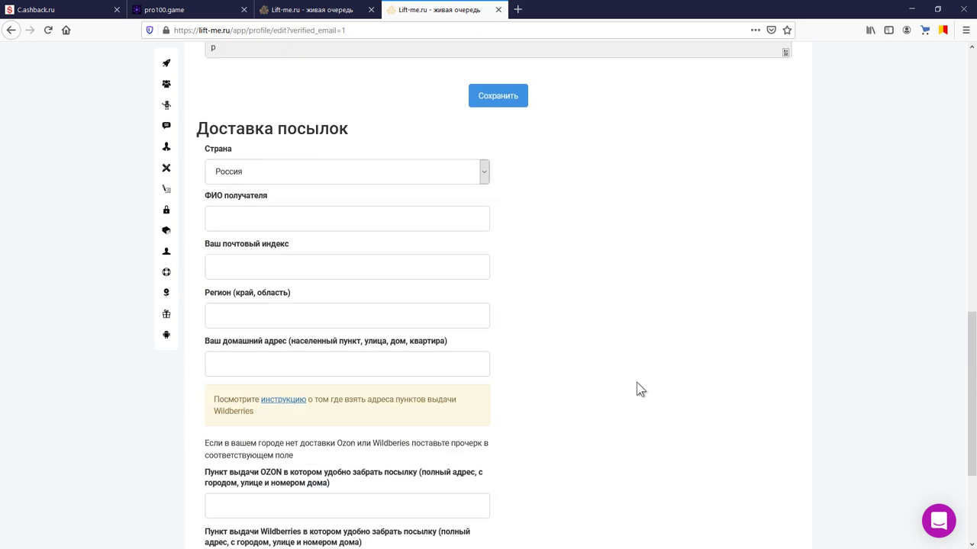
scroll(639, 388, "up", 2)
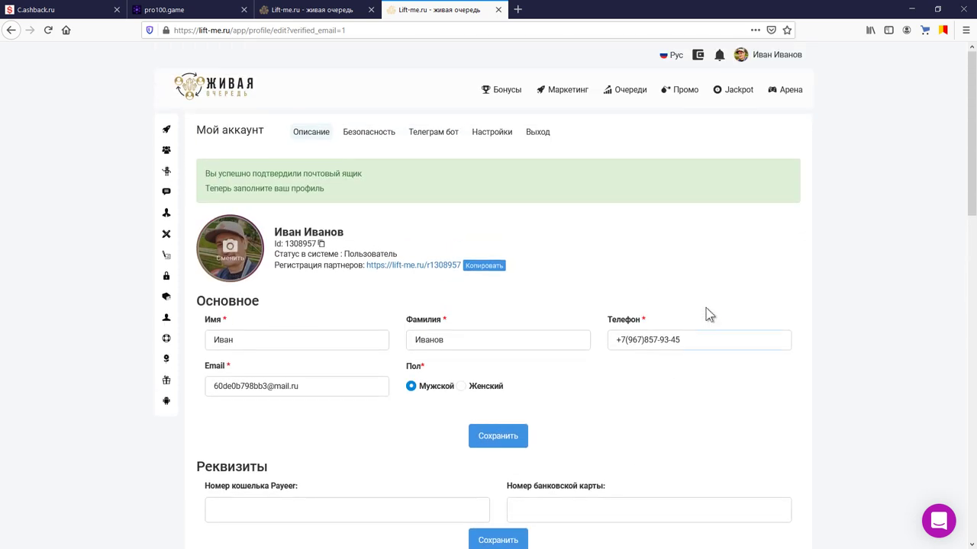
left_click(363, 137)
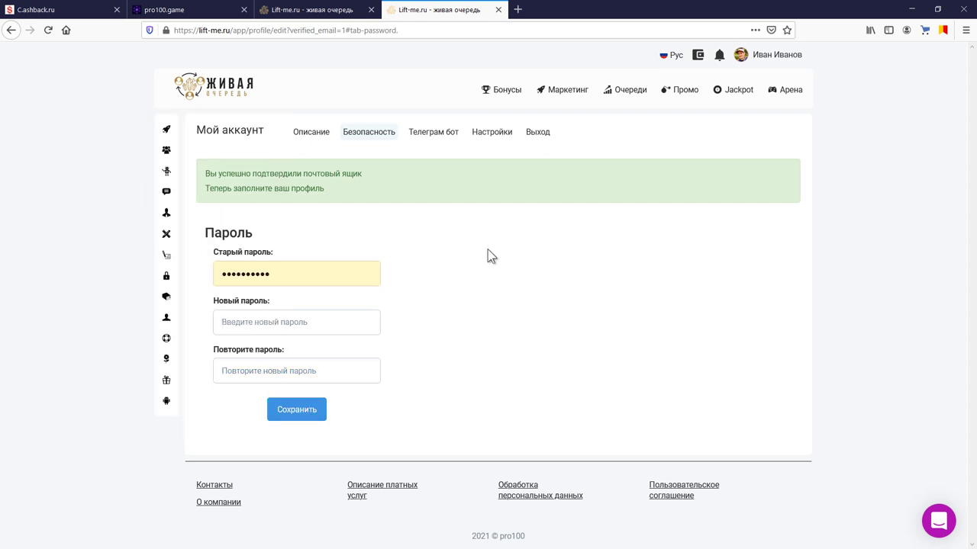
Open the Телеграм бот section of Мой аккаунт, showing the status Не подключен.
left_click(433, 132)
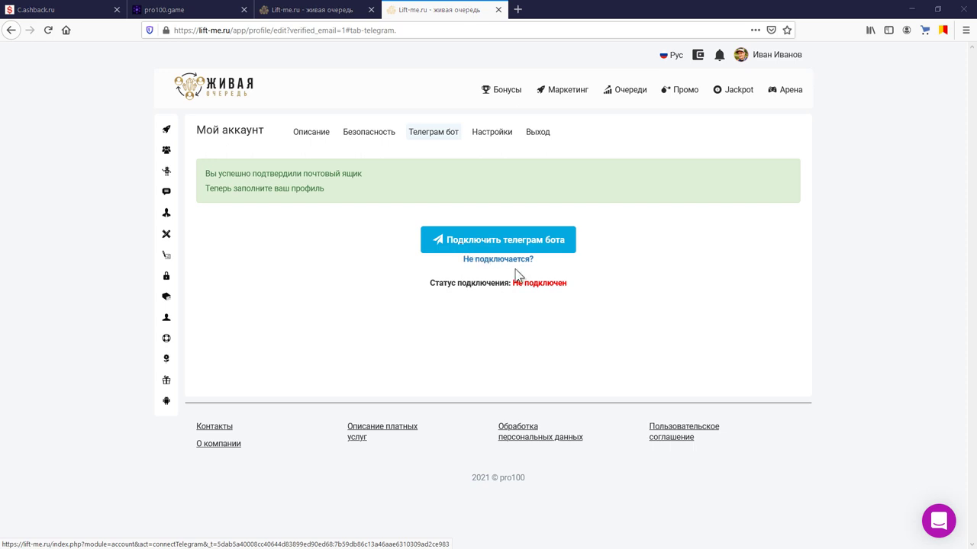
left_click(513, 244)
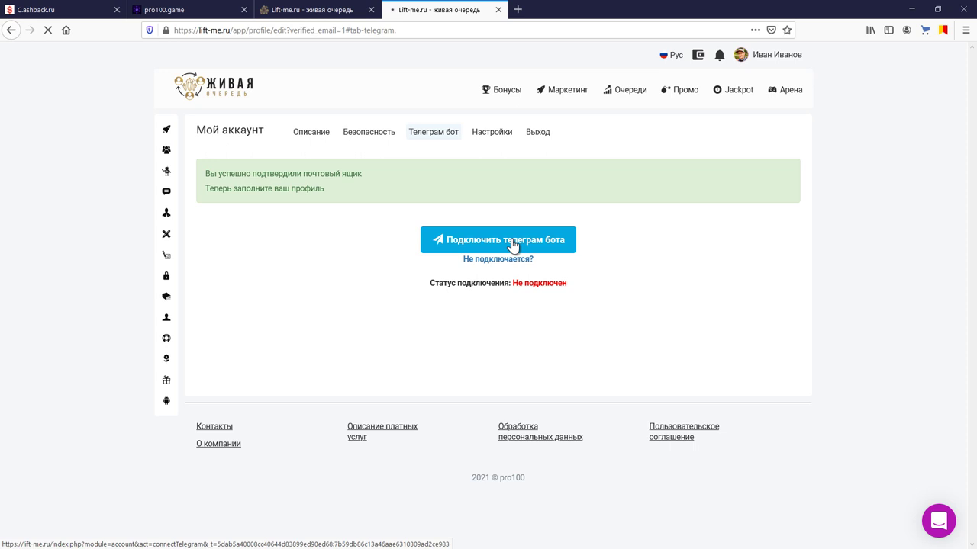
left_click(511, 242)
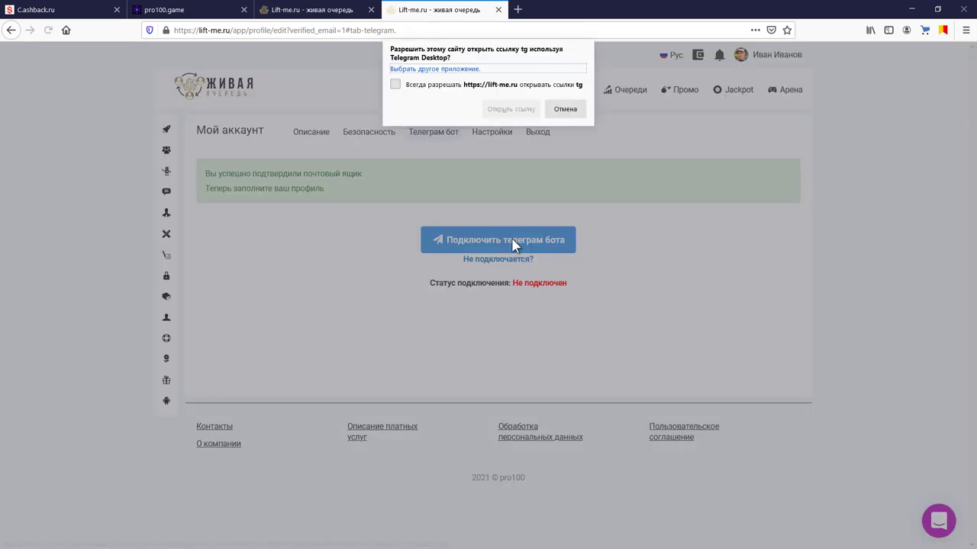
left_click(395, 84)
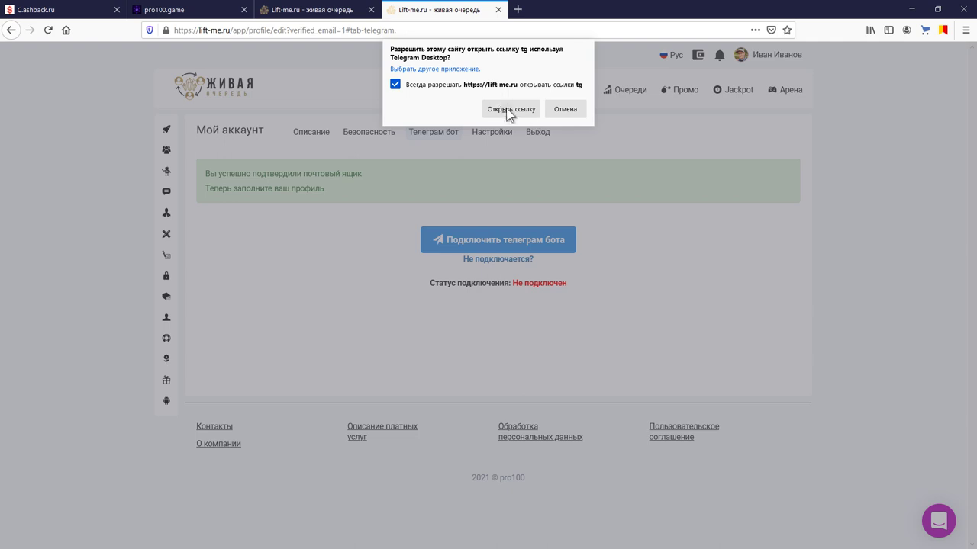
Open the link in Telegram Desktop, start LiftMeBot, and return to the browser.
left_click(508, 109)
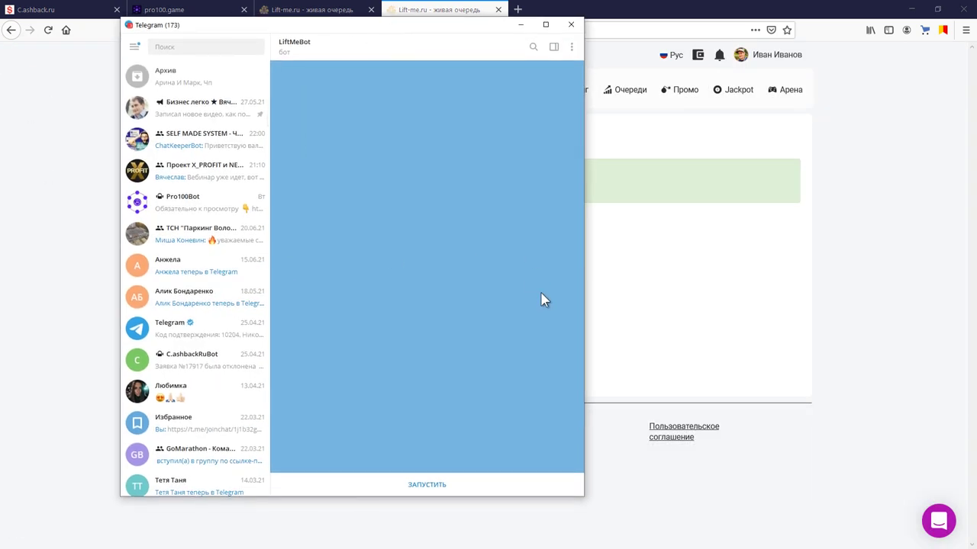
left_click(431, 487)
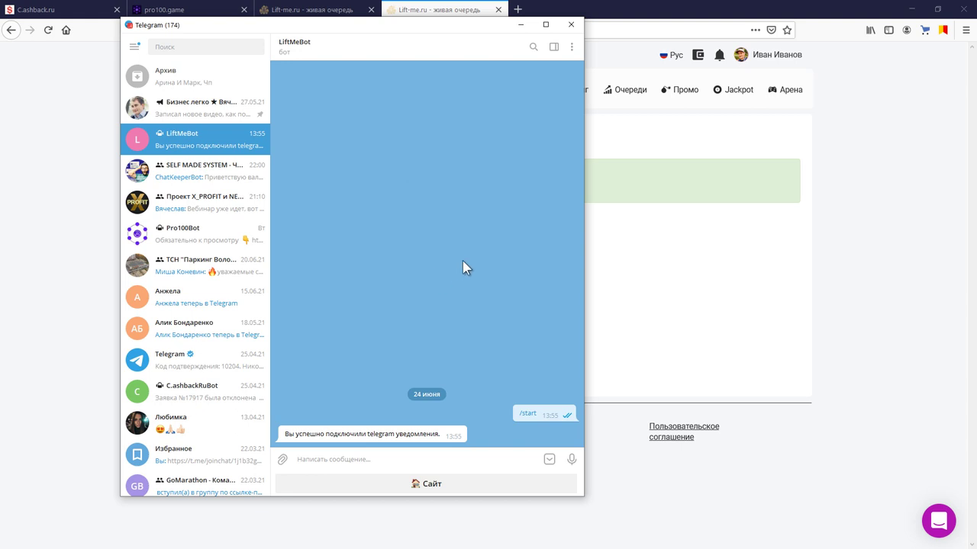
left_click(688, 286)
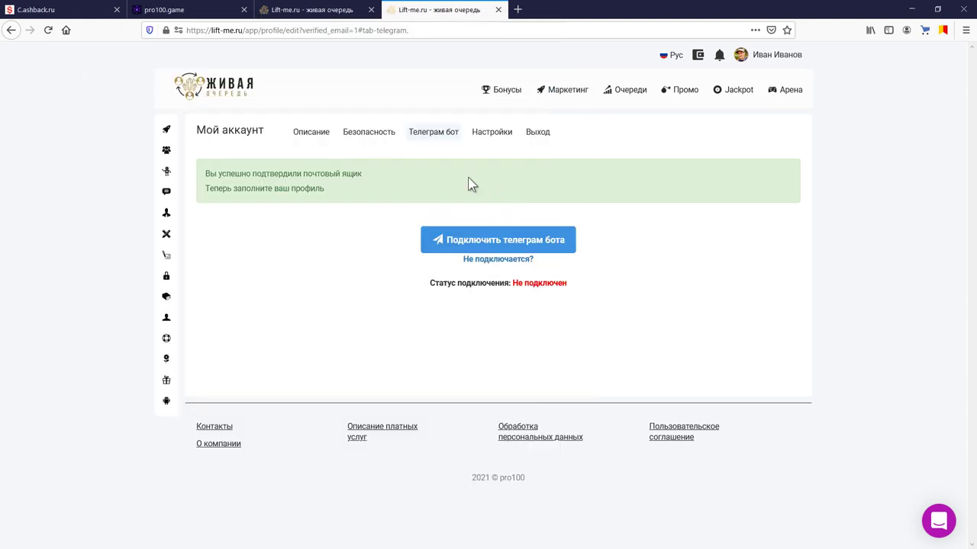
Reload to show the bot as Подключен, then open Настройки and select the Pro100.Game id field.
left_click(49, 30)
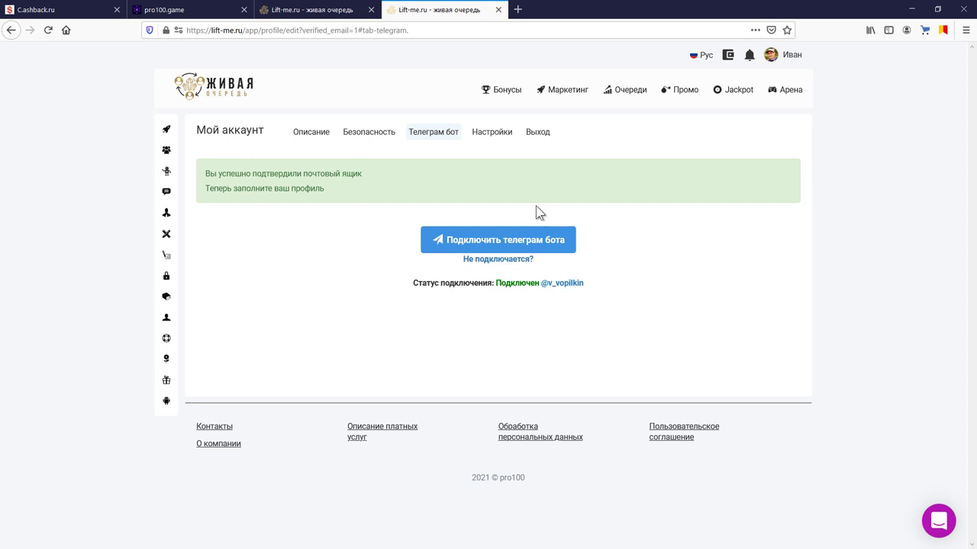
left_click(492, 136)
scroll(491, 142, "down", 1)
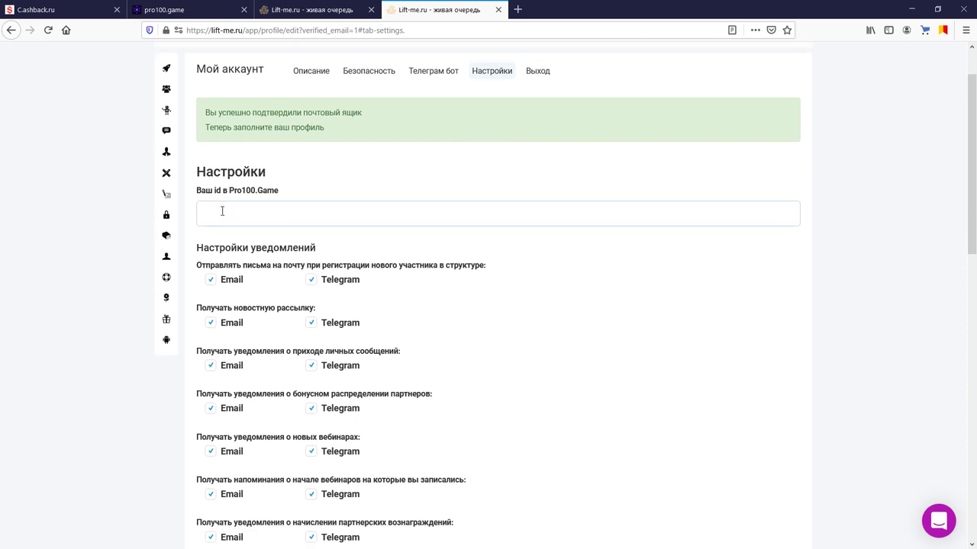
left_click(221, 212)
scroll(252, 218, "up", 1)
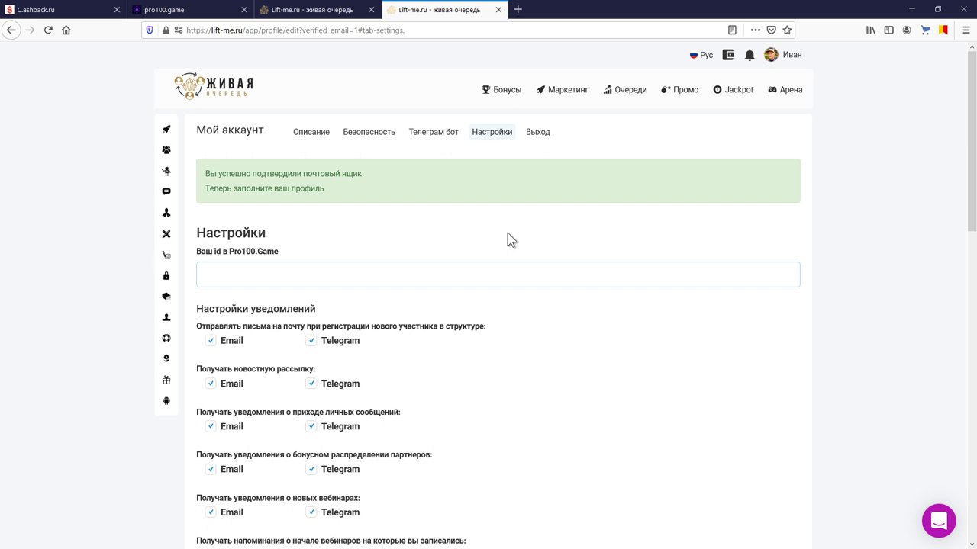
mouse_move(164, 212)
mouse_move(181, 318)
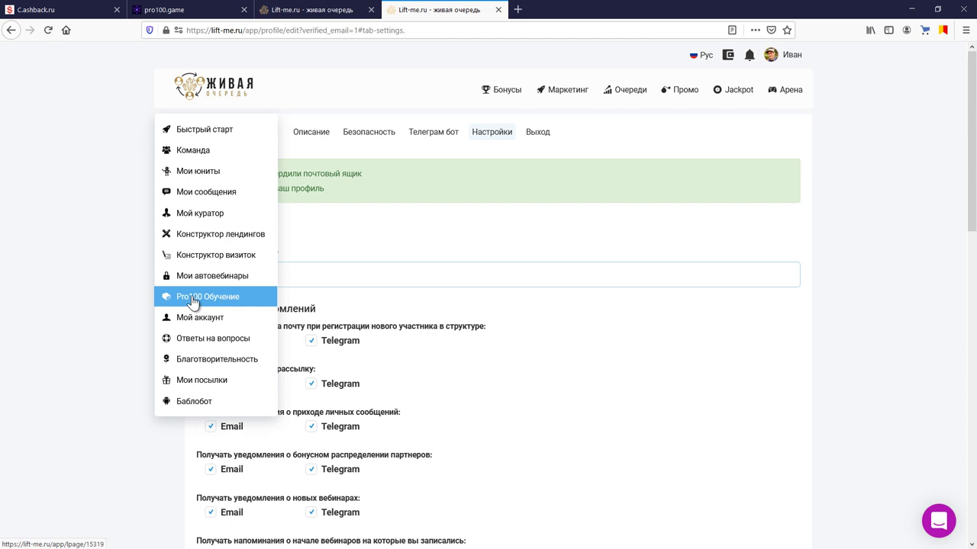
Go to Pro100 Обучение and follow Перейти в Pro100Game to the intro in a new tab.
left_click(193, 302)
scroll(193, 303, "down", 10)
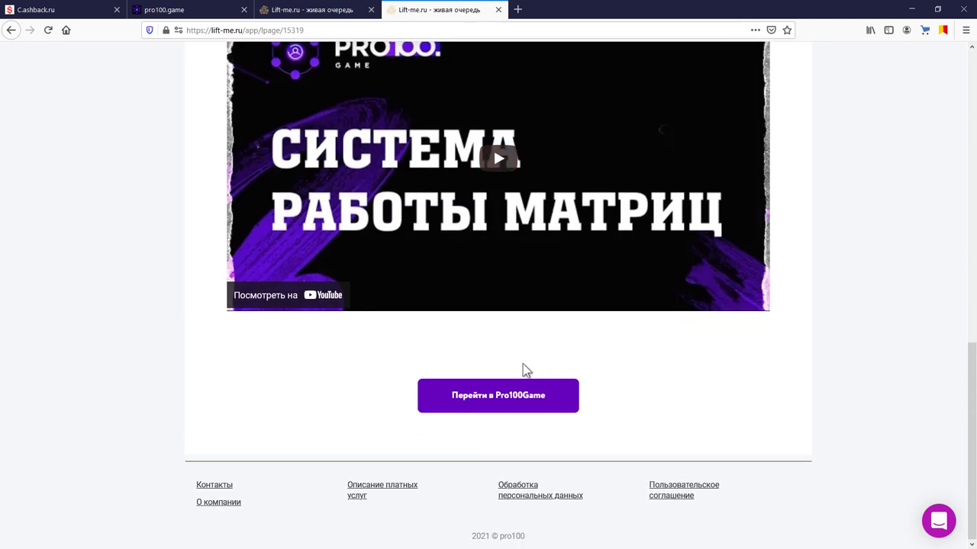
left_click(492, 398)
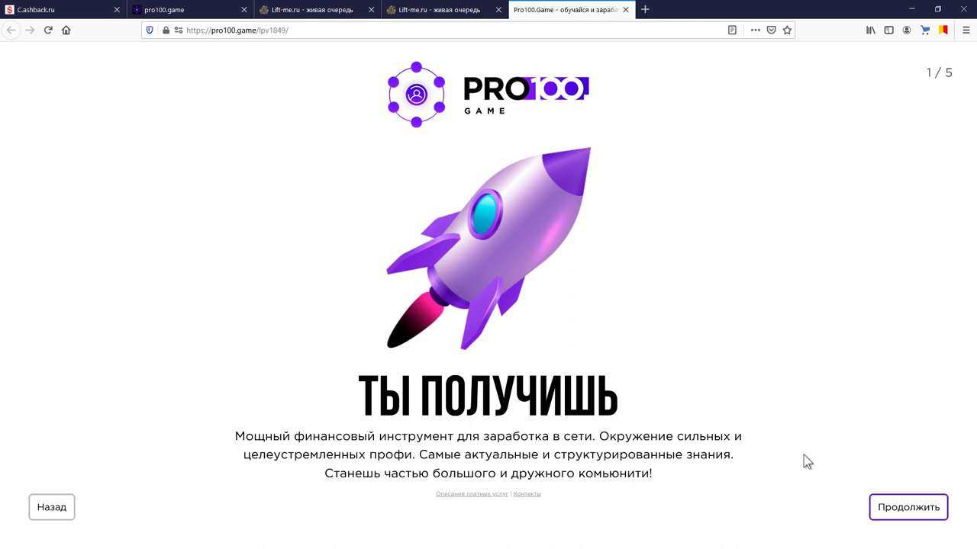
Advance through the intro slides to 5/5 and choose Регистрация.
left_click(891, 509)
left_click(892, 514)
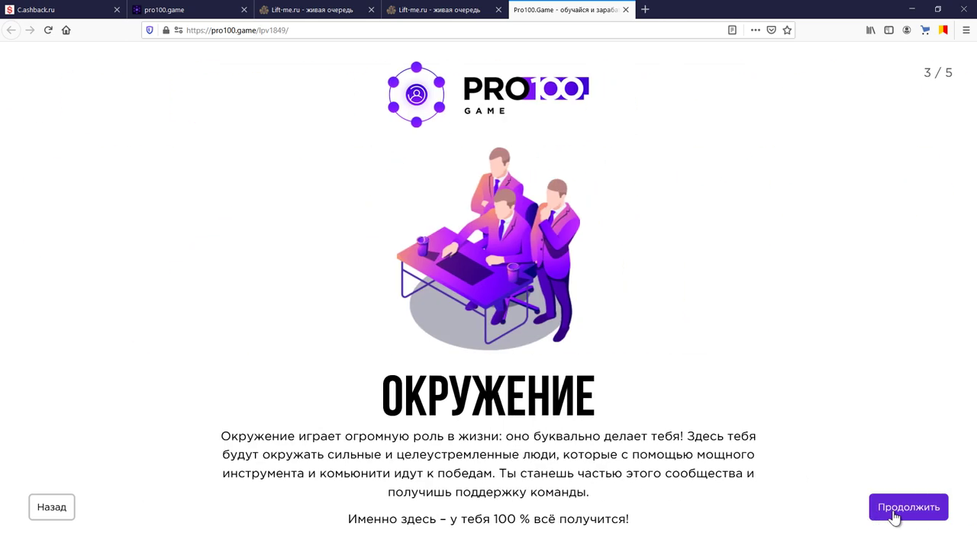
left_click(892, 516)
left_click(893, 515)
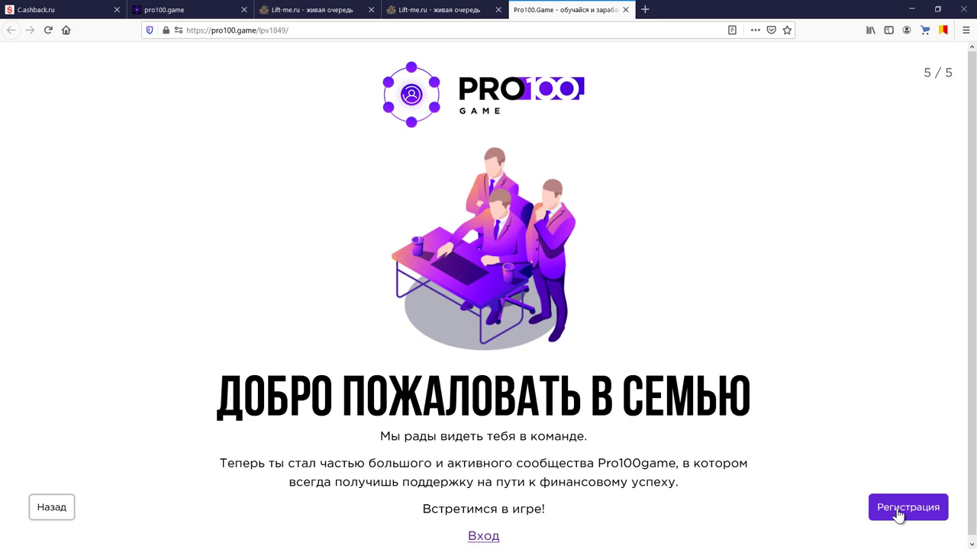
left_click(902, 513)
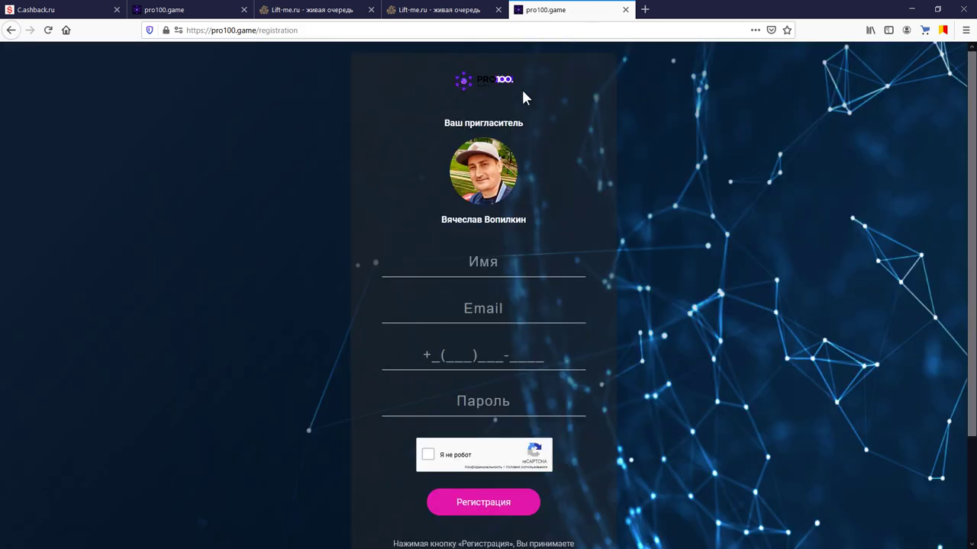
Click through the empty Имя, Email, phone and password fields of the registration form.
scroll(553, 186, "down", 2)
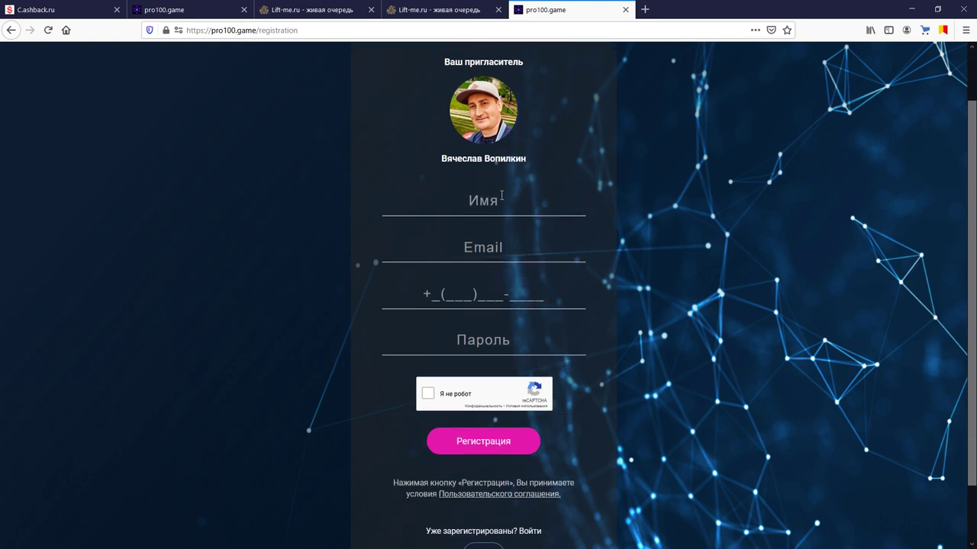
scroll(483, 229, "up", 2)
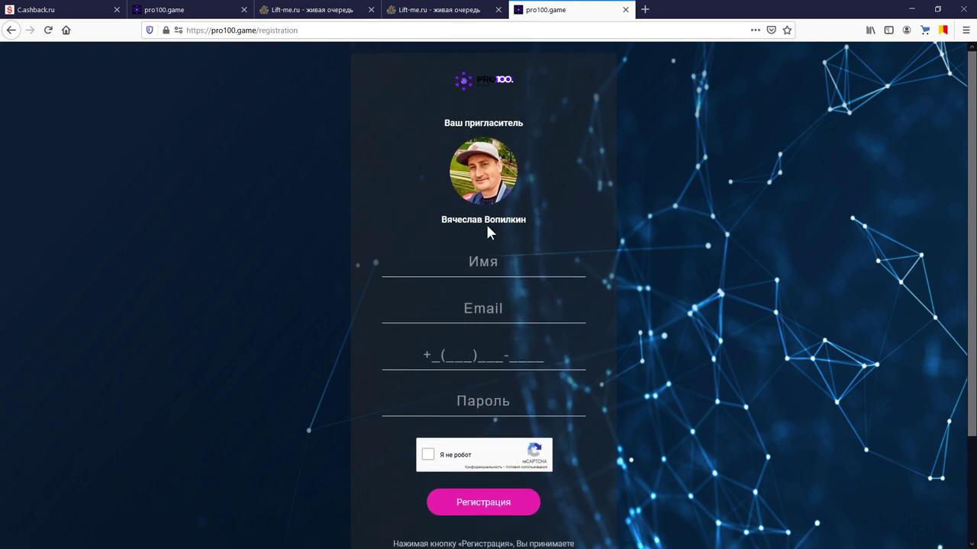
scroll(521, 340, "down", 1)
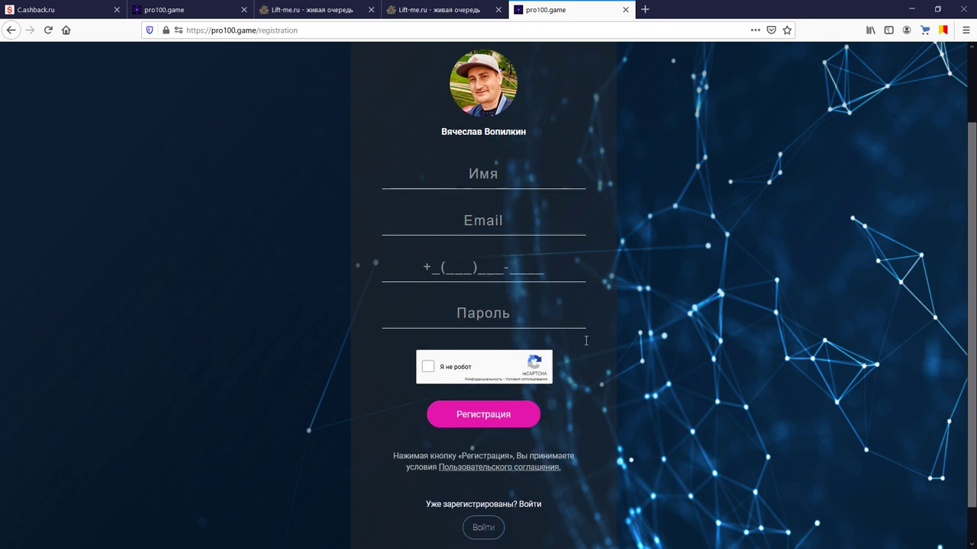
scroll(550, 337, "up", 2)
left_click(489, 261)
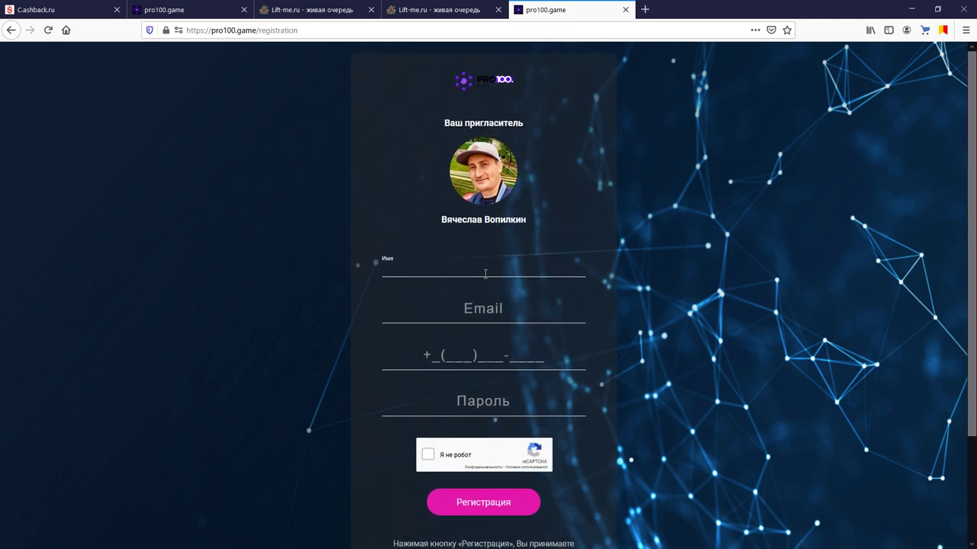
left_click(488, 304)
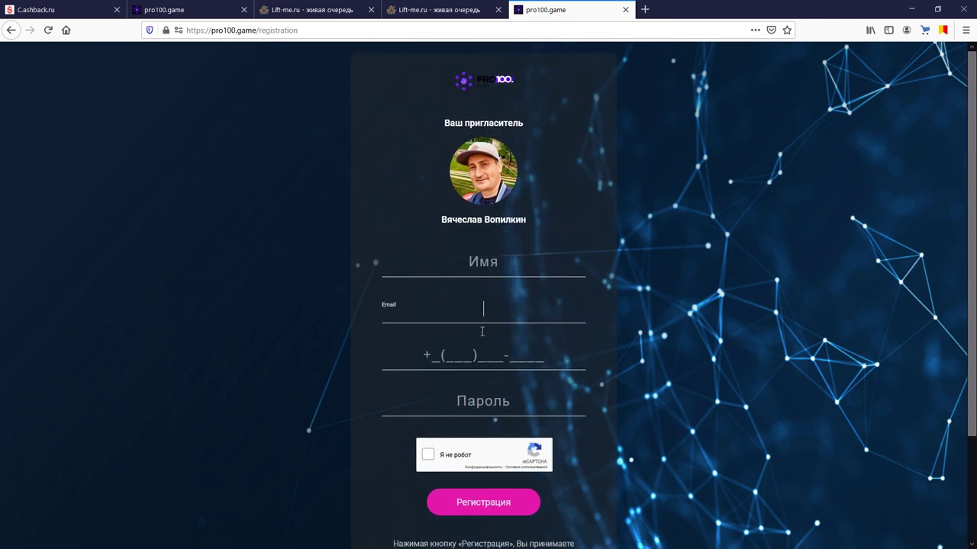
left_click(437, 358)
left_click(481, 401)
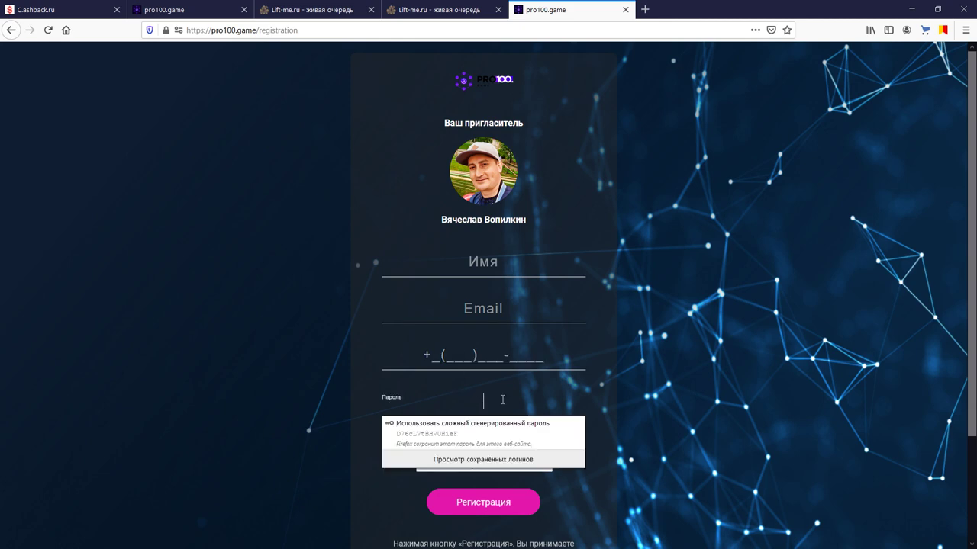
Tick the 'Я не робот' reCAPTCHA, then return to the Lift-me video tab.
left_click(638, 422)
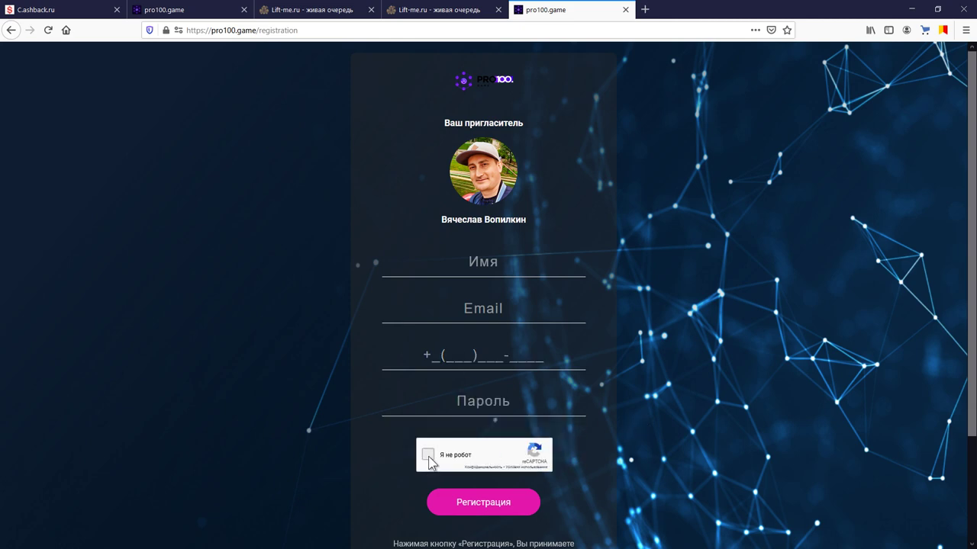
scroll(600, 439, "down", 2)
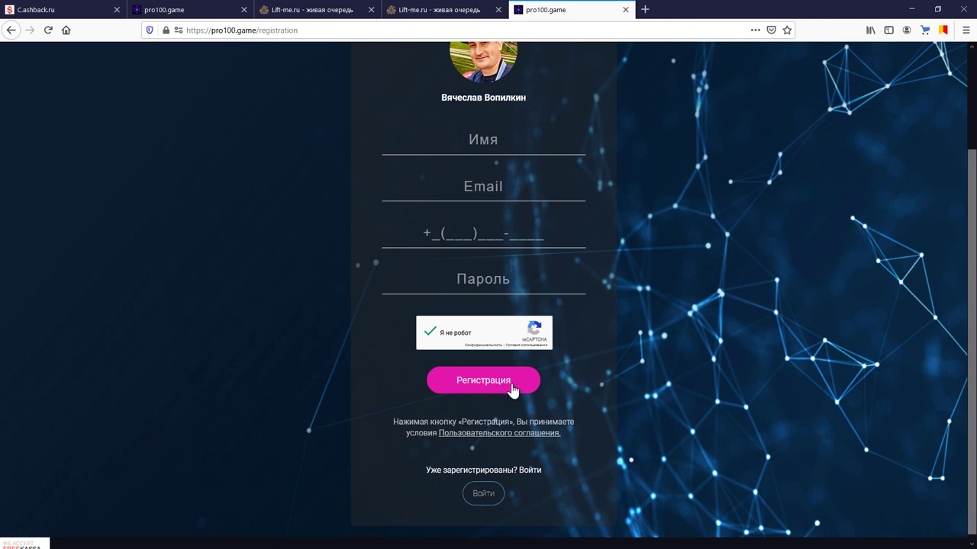
left_click(433, 17)
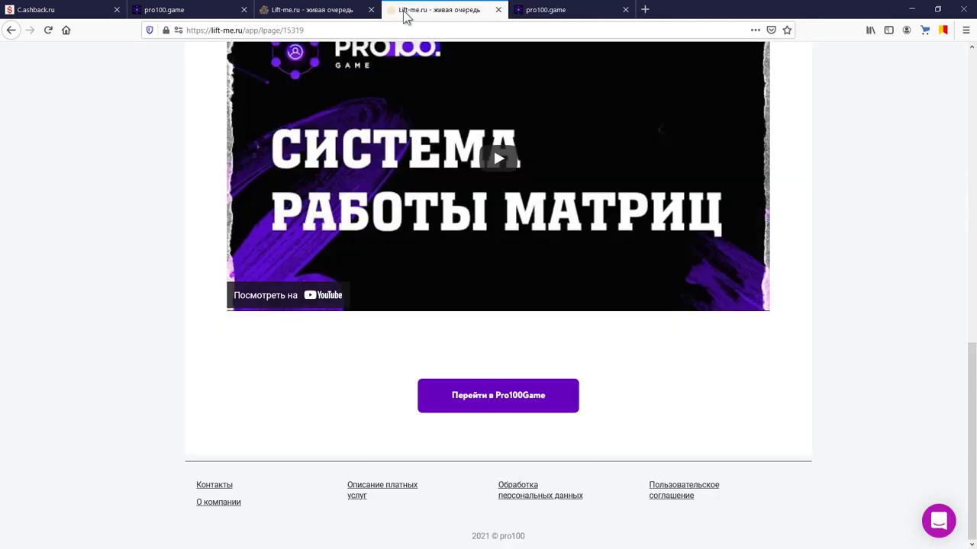
Open the Lift-me Мой аккаунт profile page from the account menu.
left_click(310, 12)
left_click(421, 15)
scroll(488, 129, "up", 10)
left_click(782, 56)
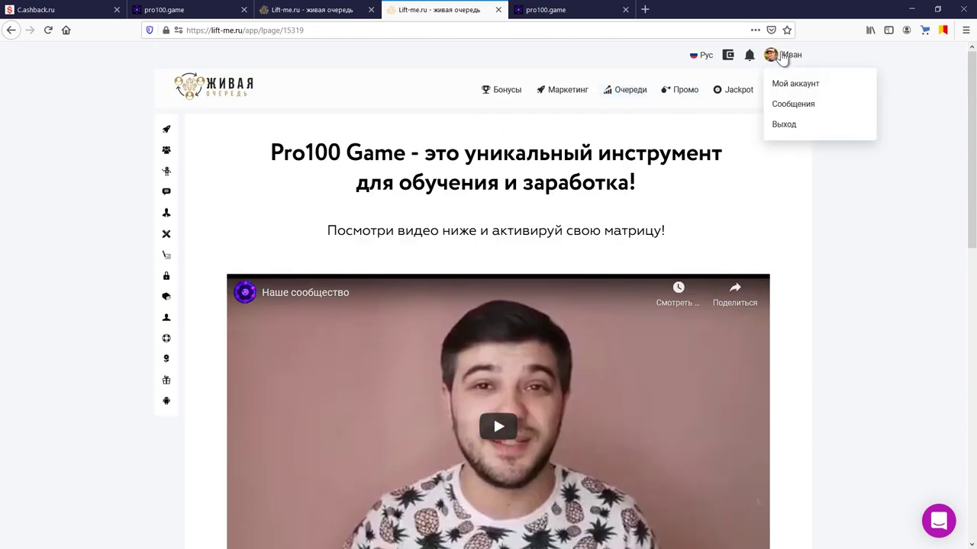
left_click(782, 87)
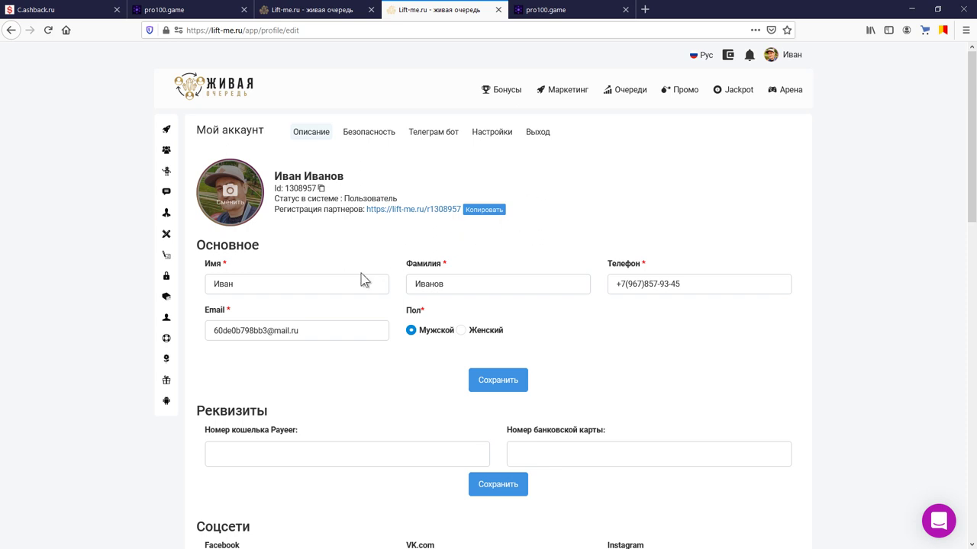
Enter a name in Имя and paste the profile's e-mail into the Pro100.game Email field.
left_click(547, 9)
left_click(490, 143)
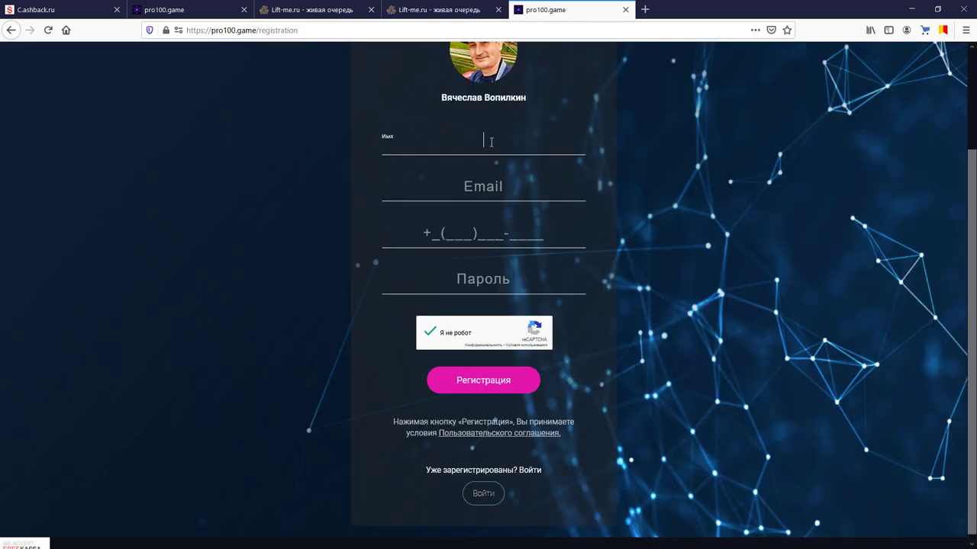
type("Иван Ивано")
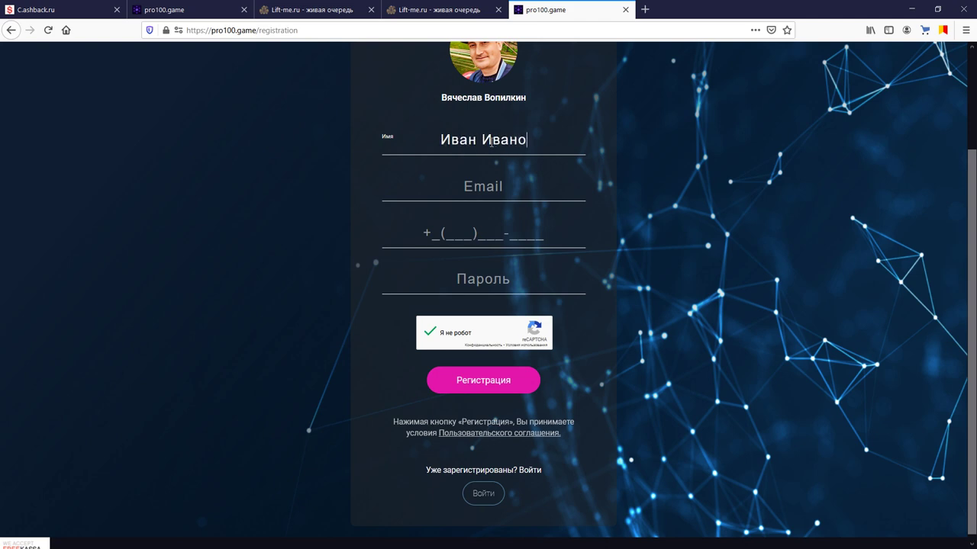
type("в")
left_click(454, 10)
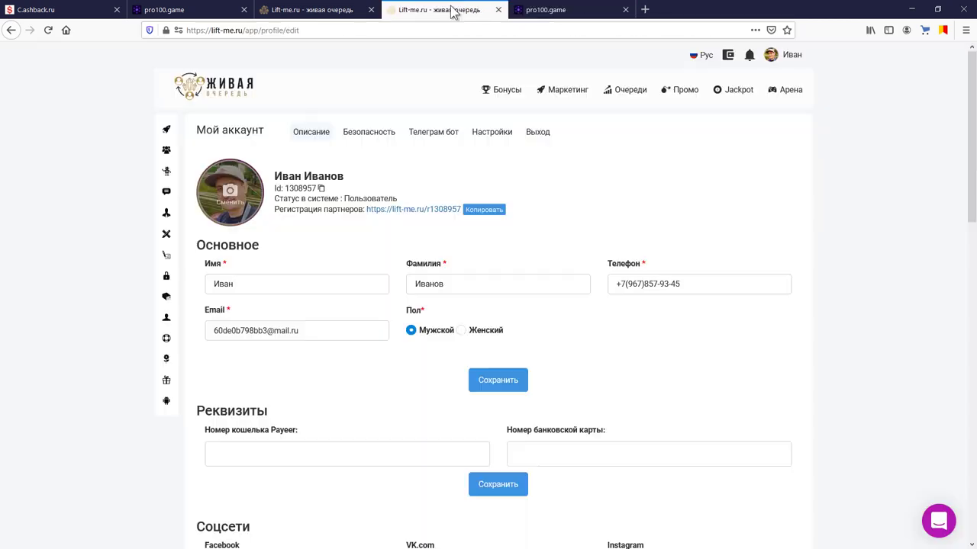
left_click_drag(296, 330, 214, 336)
key("ctrl+c")
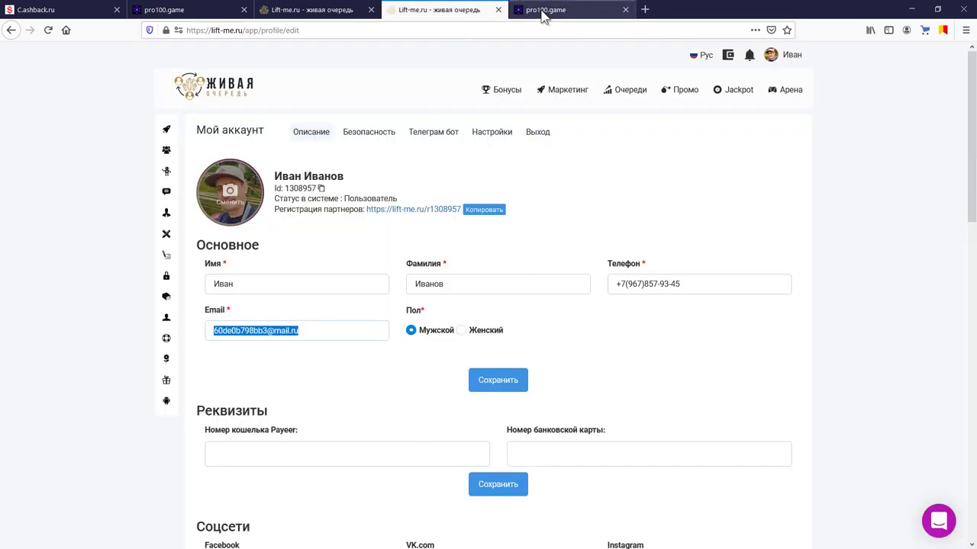
left_click(542, 10)
left_click(481, 219)
key("ctrl+v")
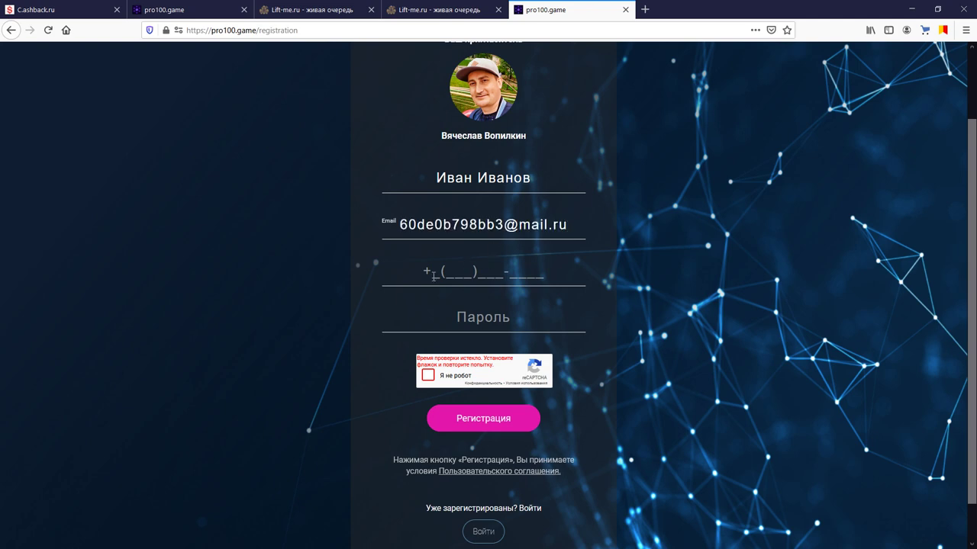
Enter a phone number and password, tick reCAPTCHA and submit the registration.
left_click(432, 276)
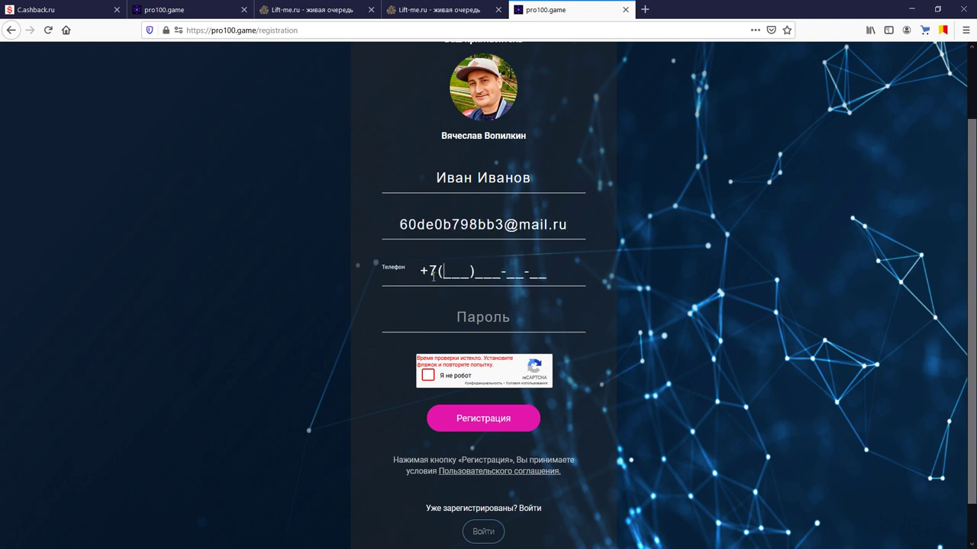
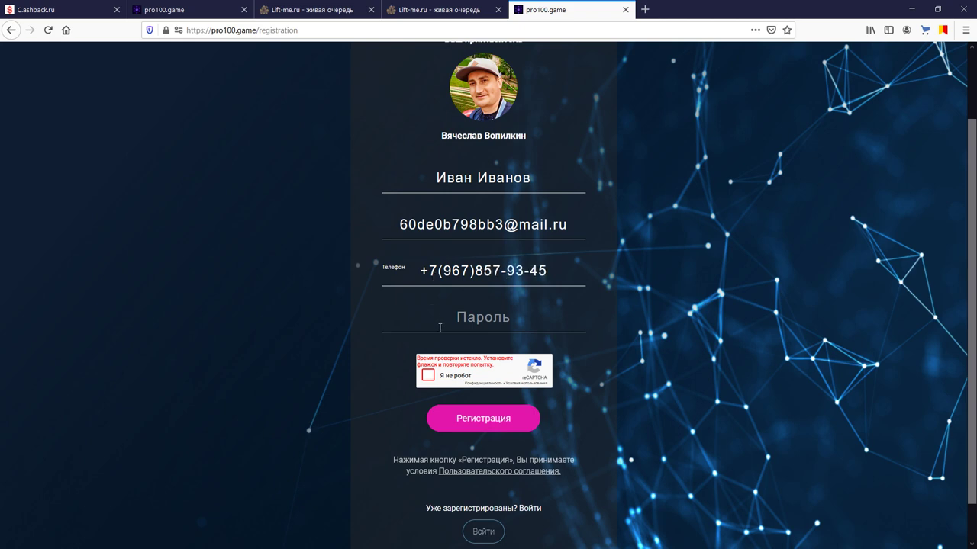
left_click(484, 317)
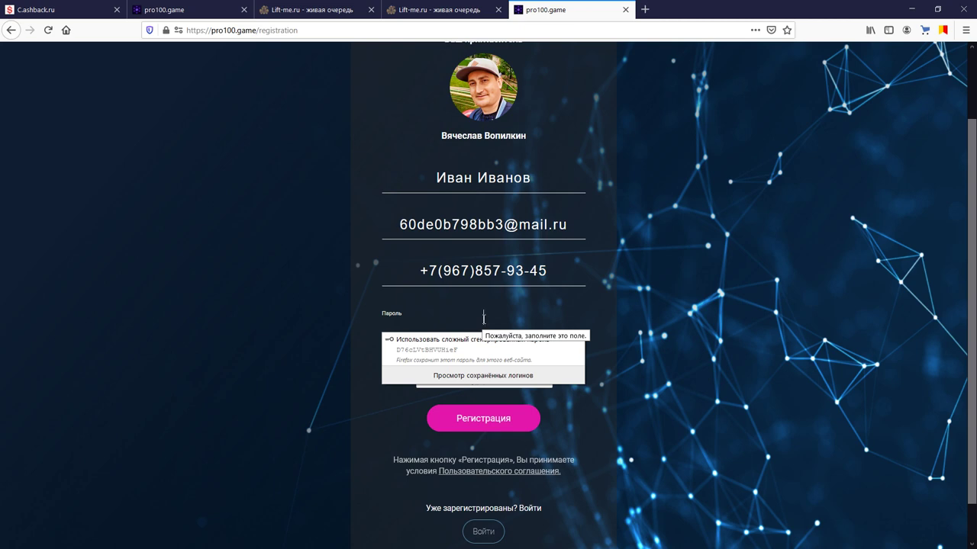
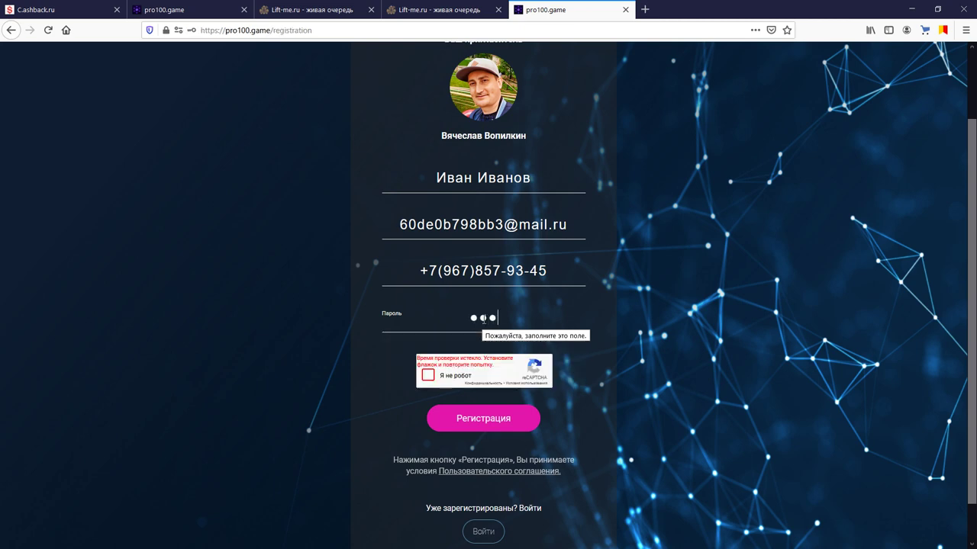
left_click(428, 376)
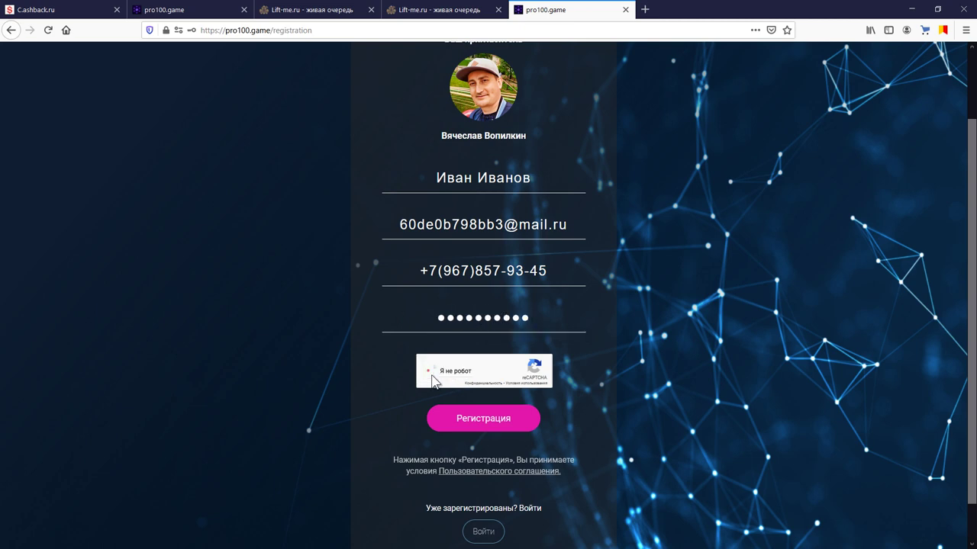
left_click(493, 426)
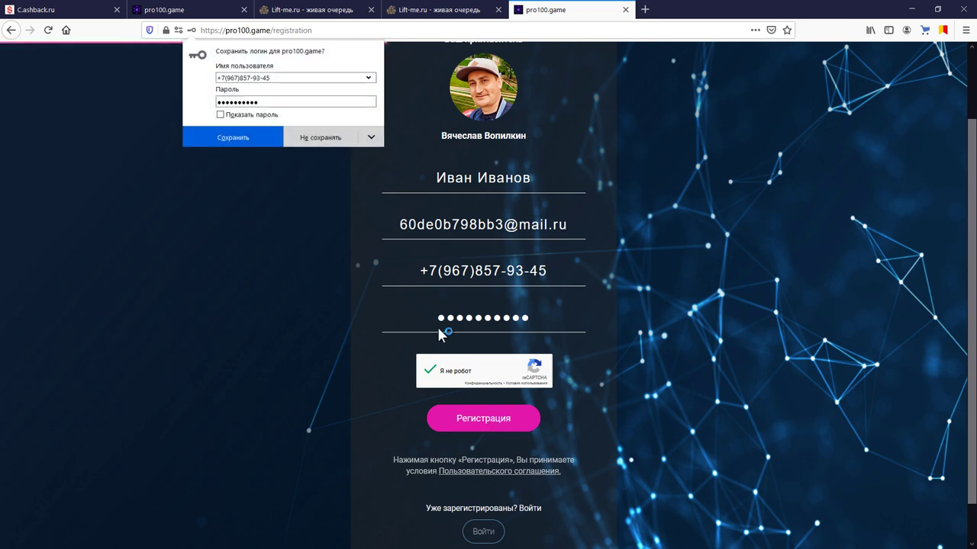
Save the login in Firefox and request the confirmation letter via 'Отправить письмо'.
left_click(233, 137)
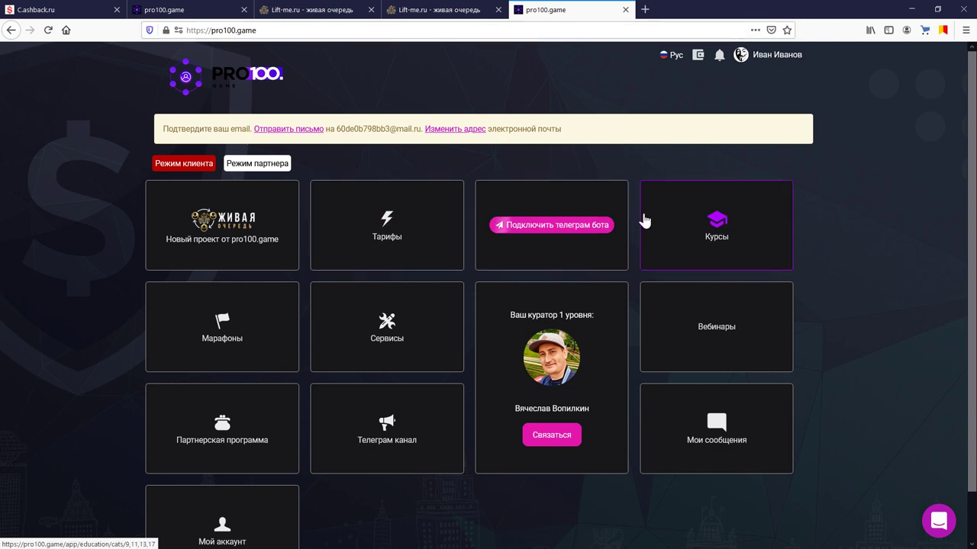
left_click(218, 313)
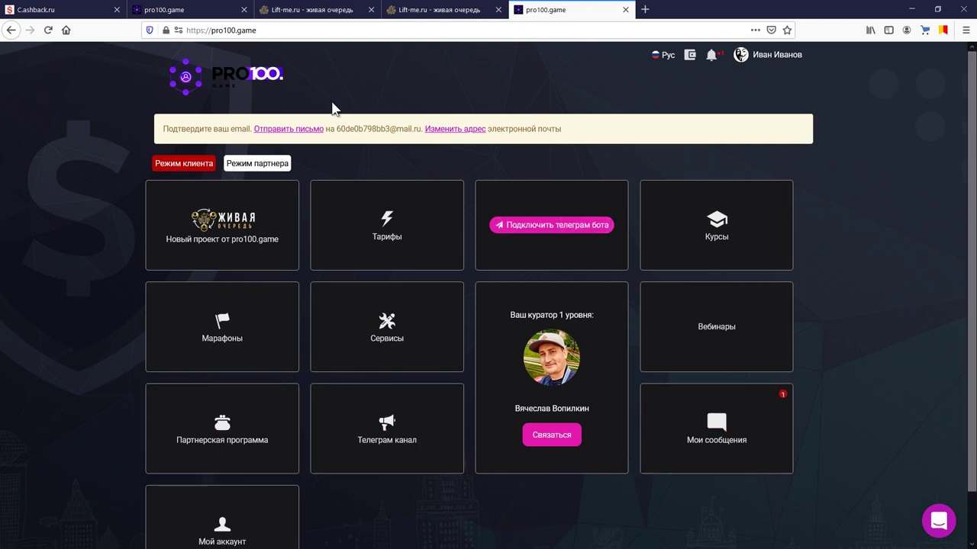
left_click(298, 131)
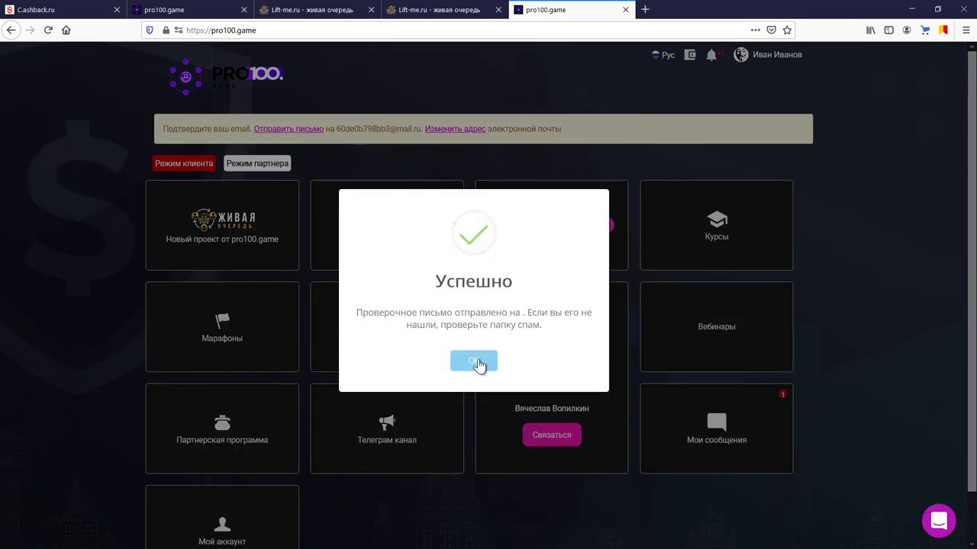
Dismiss the Успешно modal and copy the link address from the '[!] Подтвердите email' letter.
left_click(477, 358)
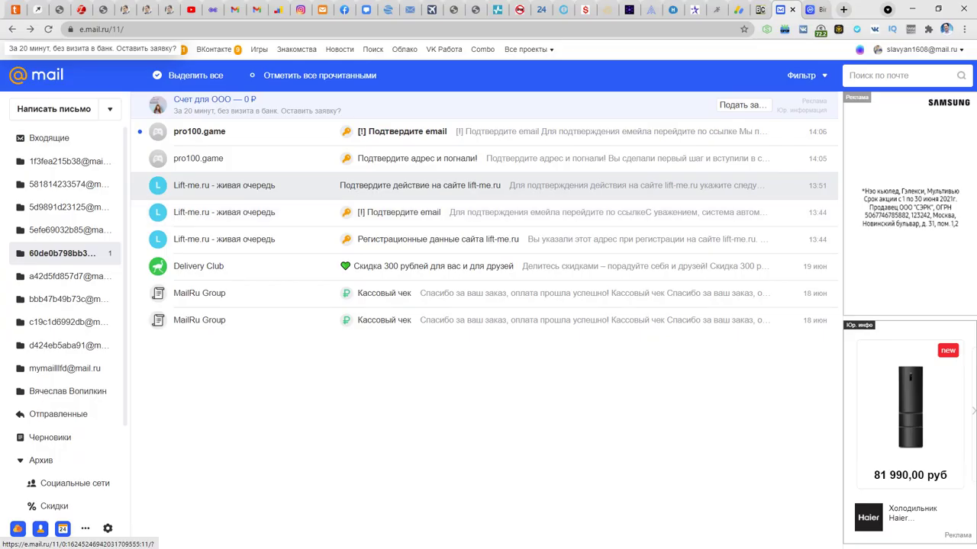
left_click(246, 138)
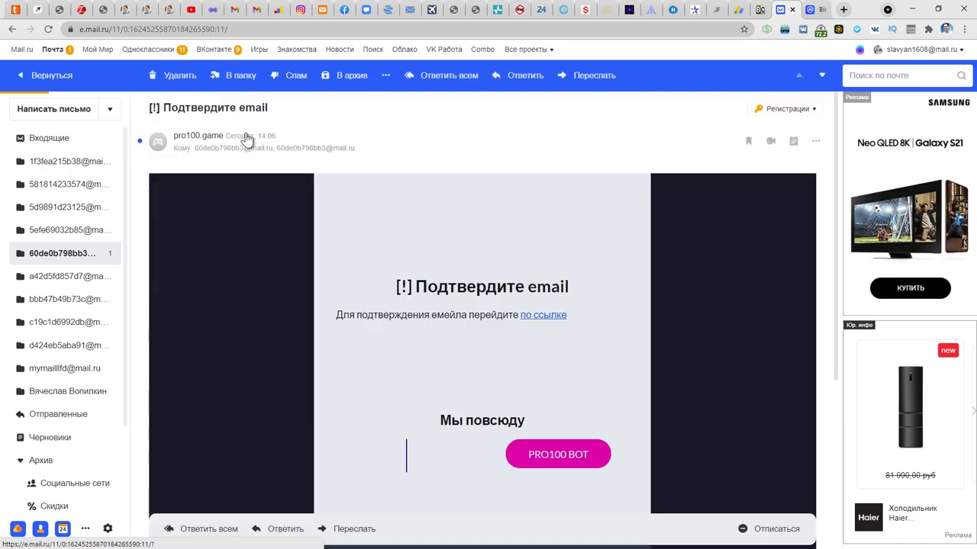
scroll(653, 315, "down", 2)
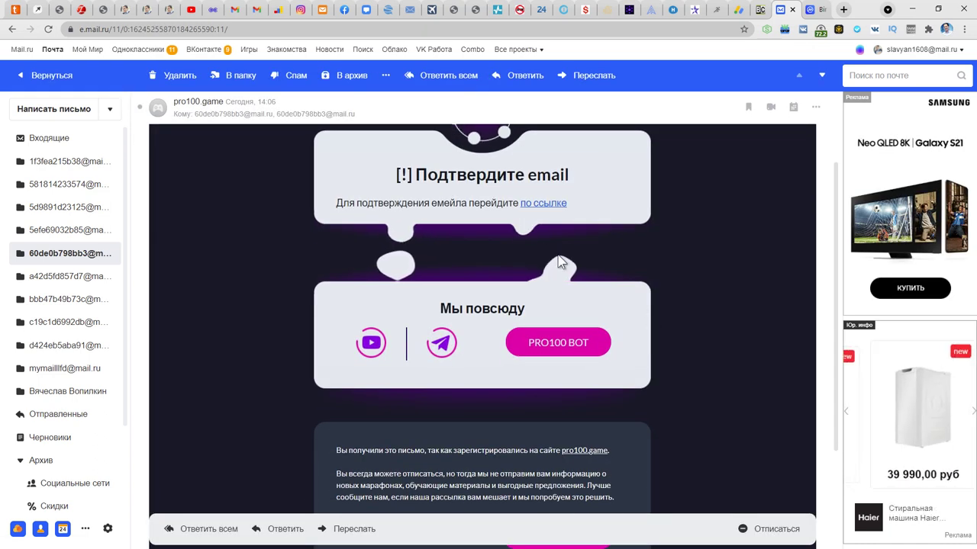
right_click(543, 205)
left_click(593, 291)
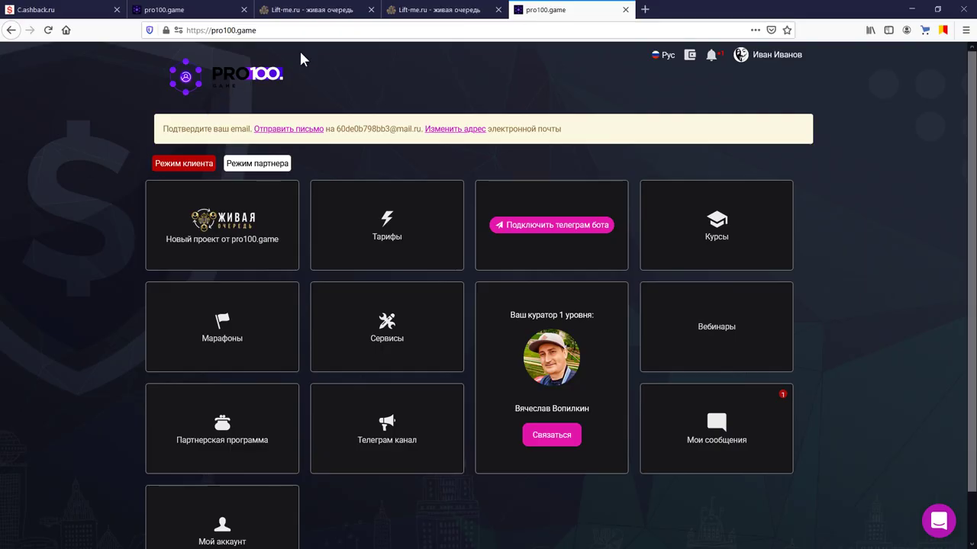
Paste the copied confirmation link into the address bar and load it.
left_click(296, 31)
key("ctrl+v")
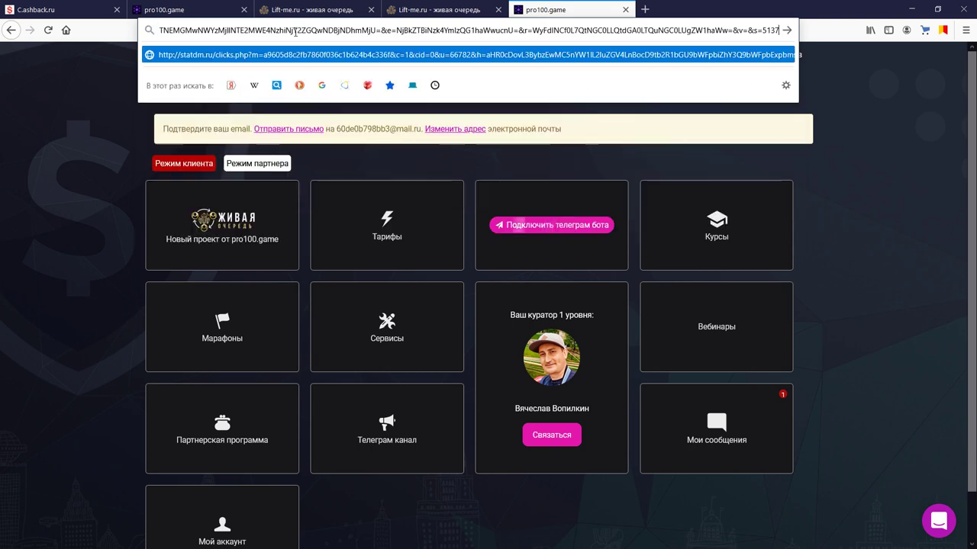
key("Return")
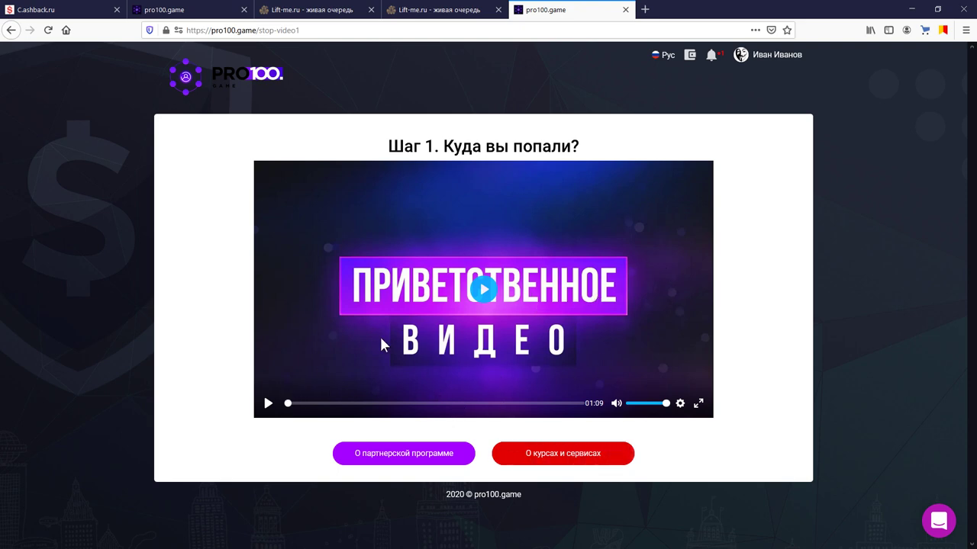
Play the welcome video to its end, then open О партнерской программе.
left_click(387, 452)
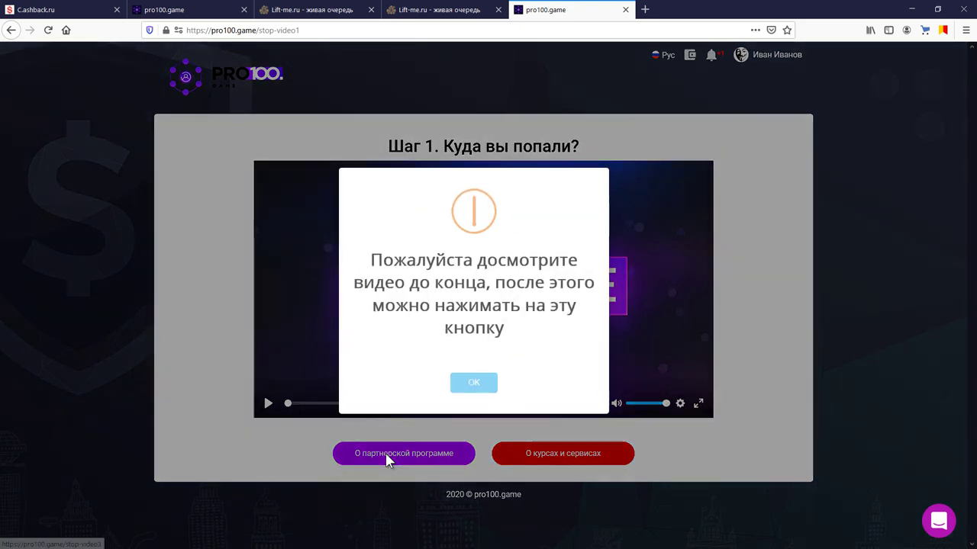
left_click(490, 383)
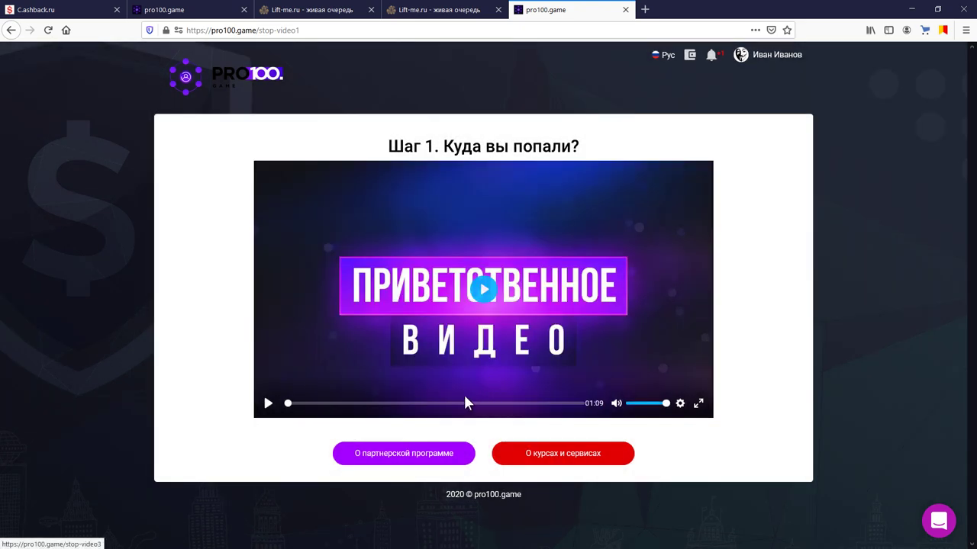
left_click(268, 403)
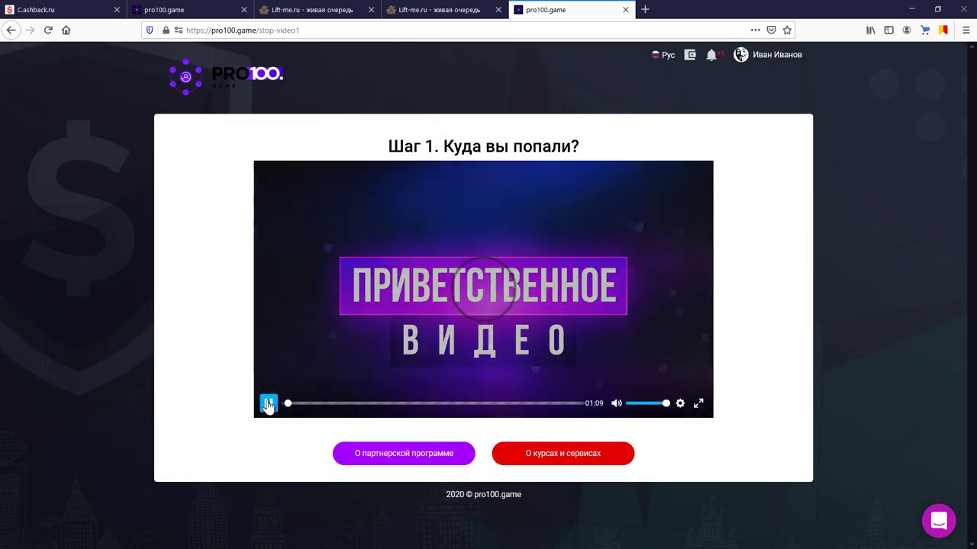
left_click(567, 404)
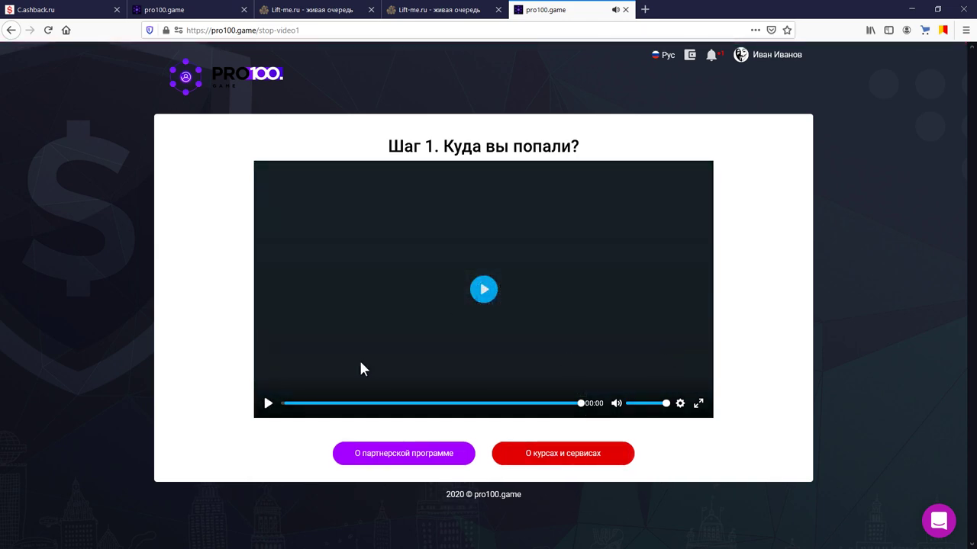
left_click(383, 458)
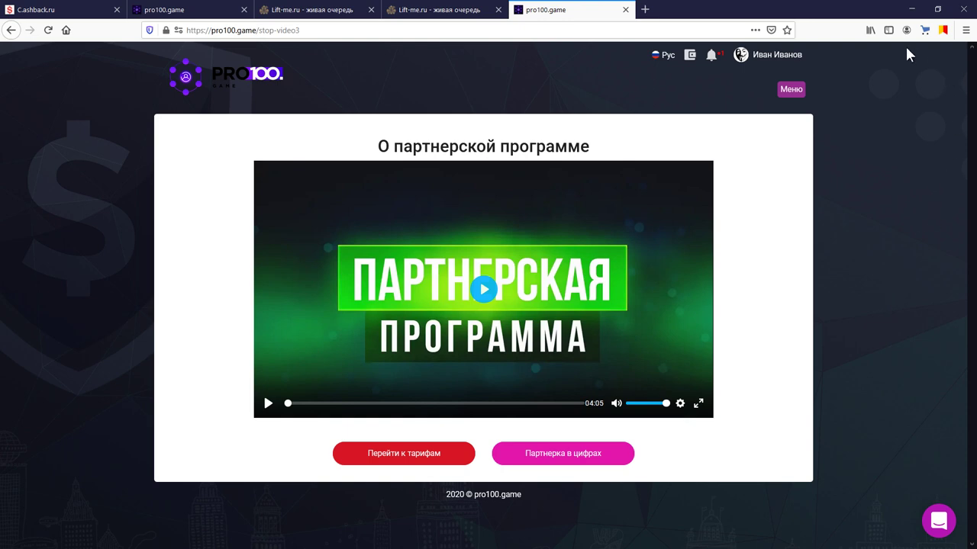
Open Pro100.game's Мой аккаунт, select the Id number and scroll through the profile sections.
left_click(786, 57)
left_click(758, 89)
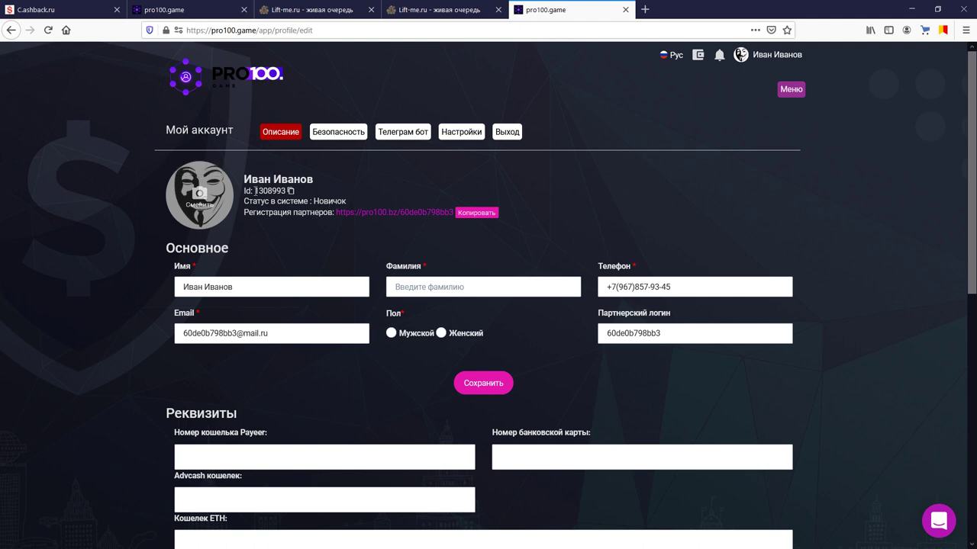
left_click_drag(257, 190, 284, 192)
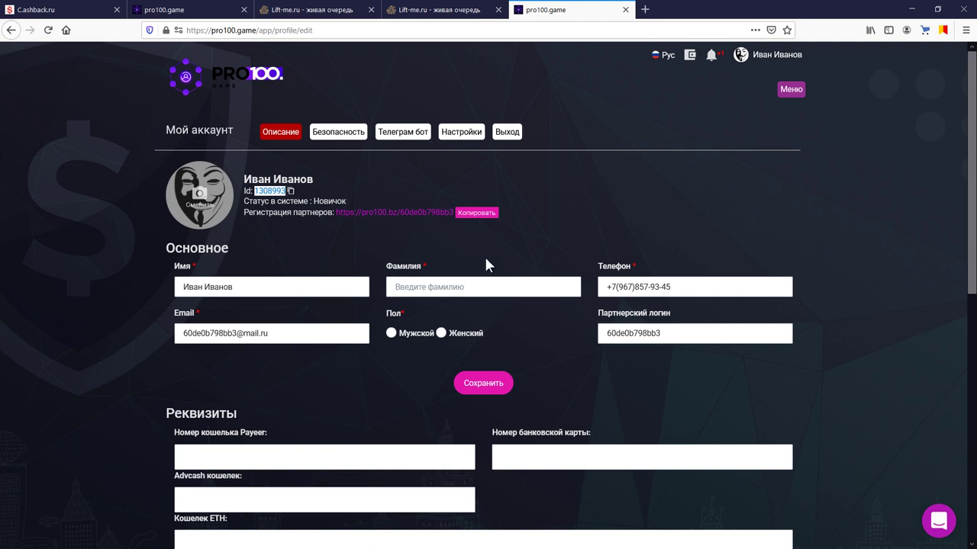
scroll(482, 277, "down", 3)
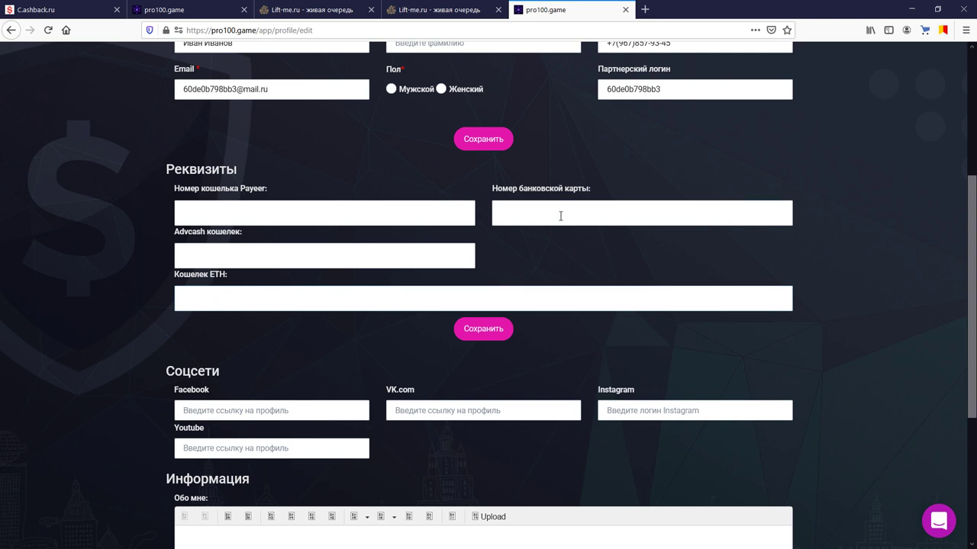
scroll(560, 216, "down", 3)
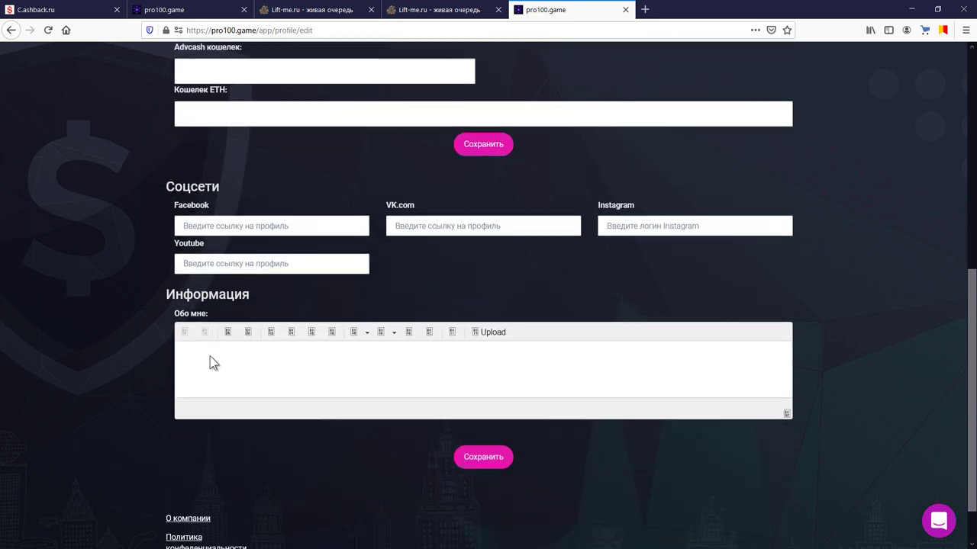
scroll(510, 307, "down", 1)
scroll(789, 323, "up", 7)
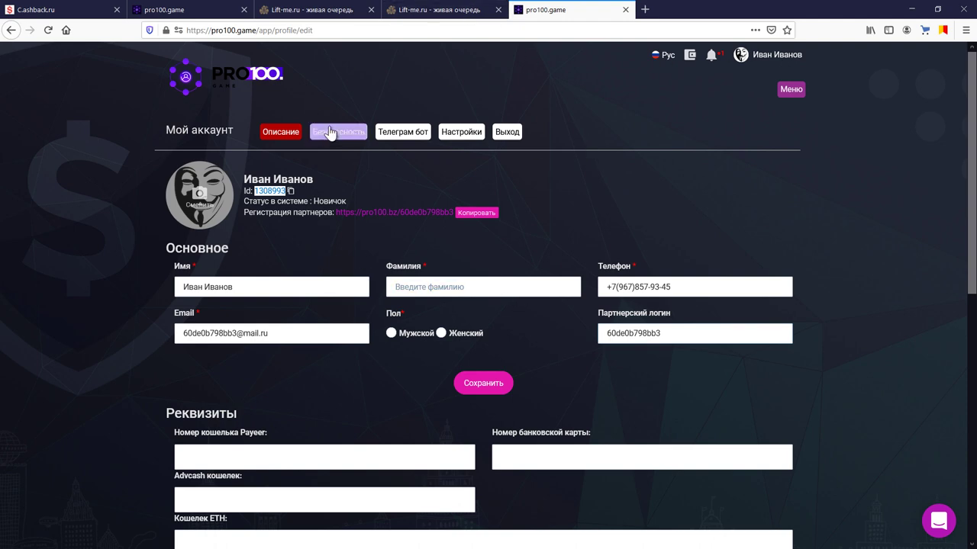
Connect Pro100Bot by pressing ЗАПУСТИТЬ in Telegram, then close Telegram.
left_click(413, 136)
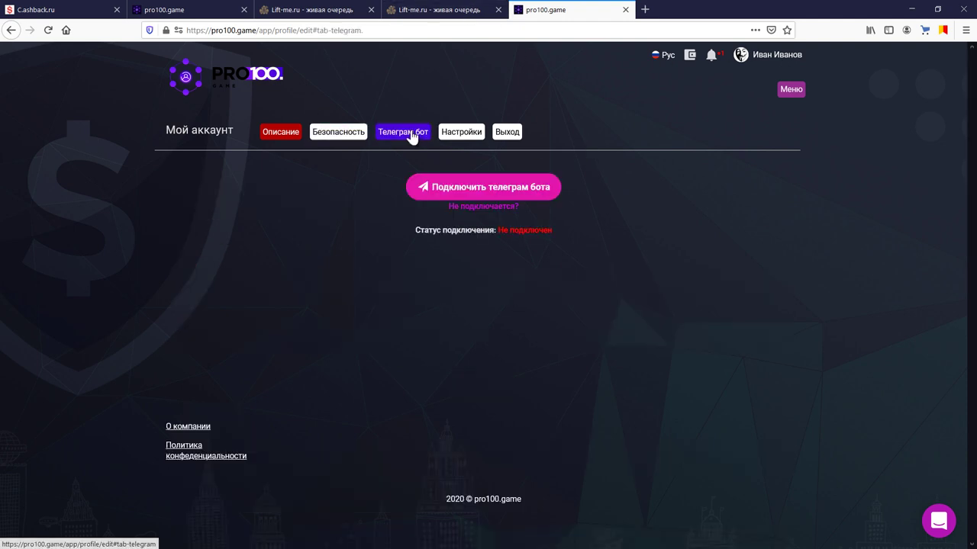
left_click(493, 193)
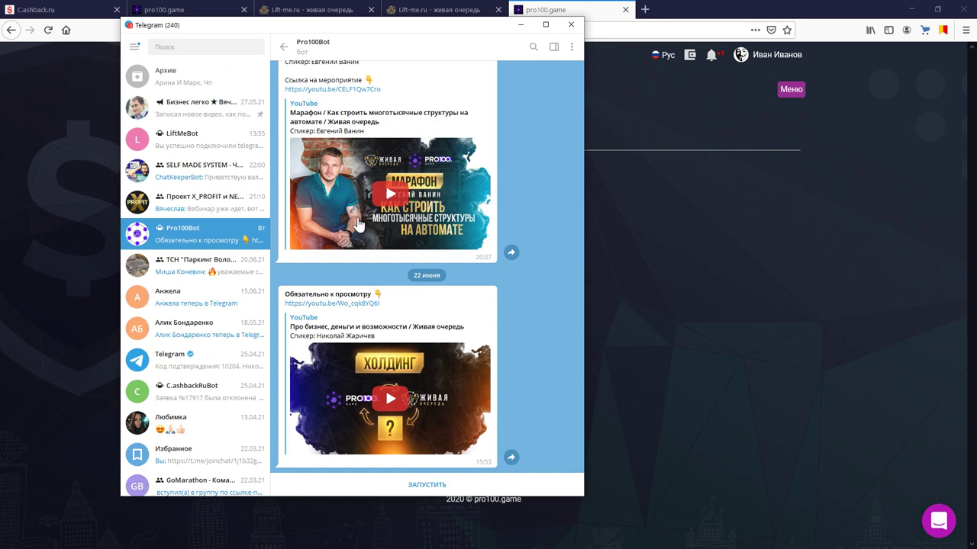
left_click(426, 487)
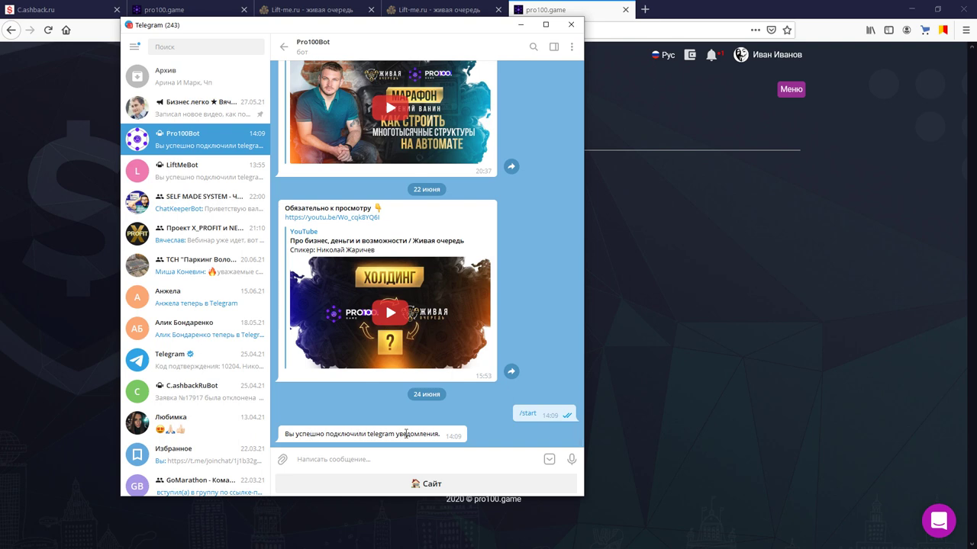
left_click(574, 26)
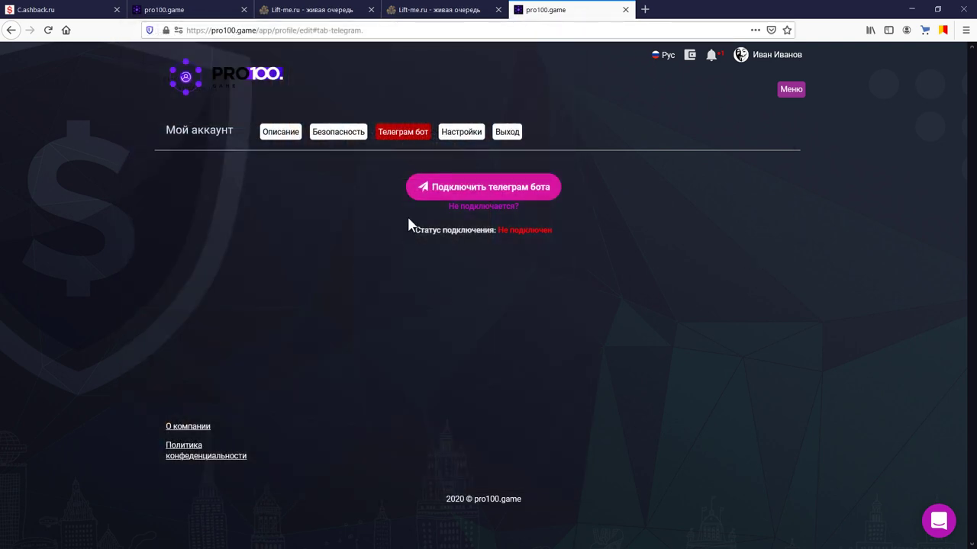
Open the Настройки tab and review the notification, privacy and two-factor options.
left_click(463, 133)
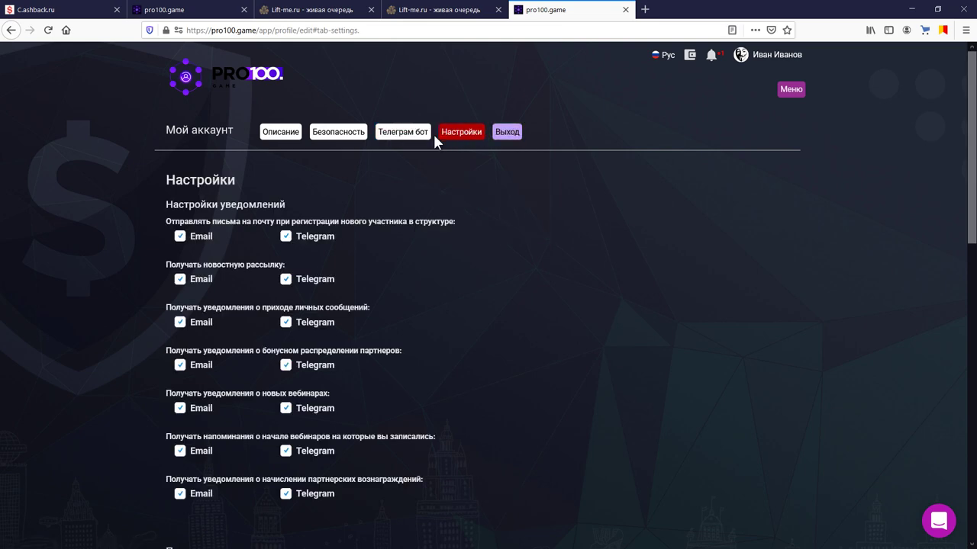
scroll(291, 328, "down", 5)
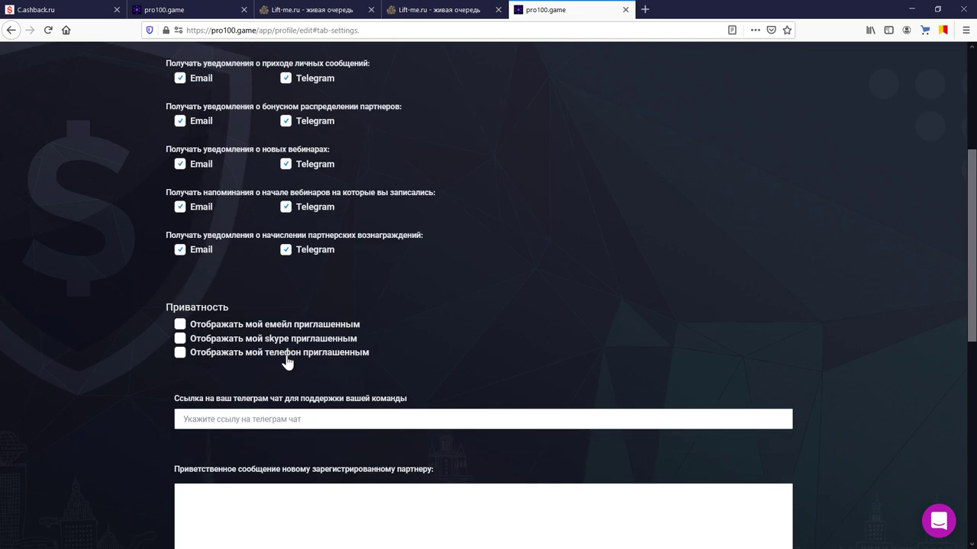
scroll(326, 371, "up", 1)
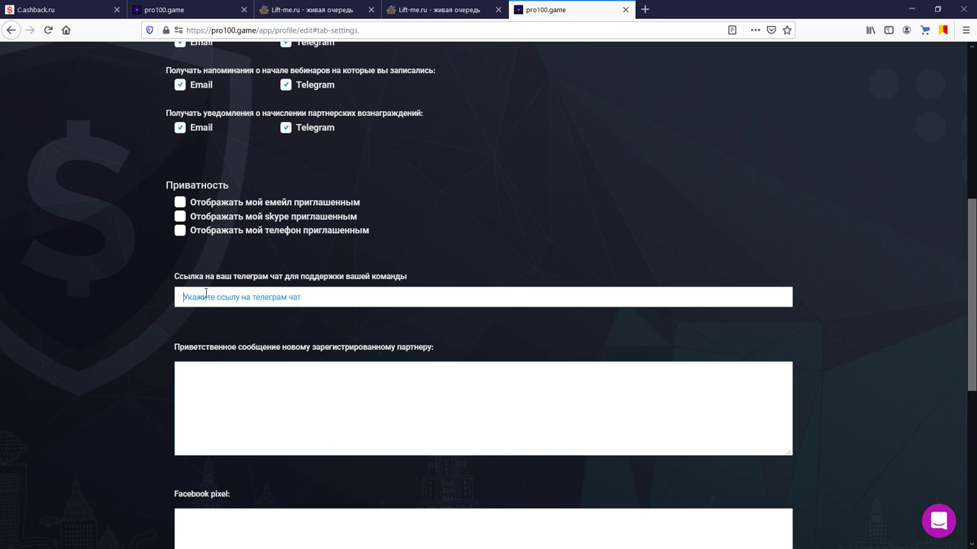
scroll(410, 316, "down", 2)
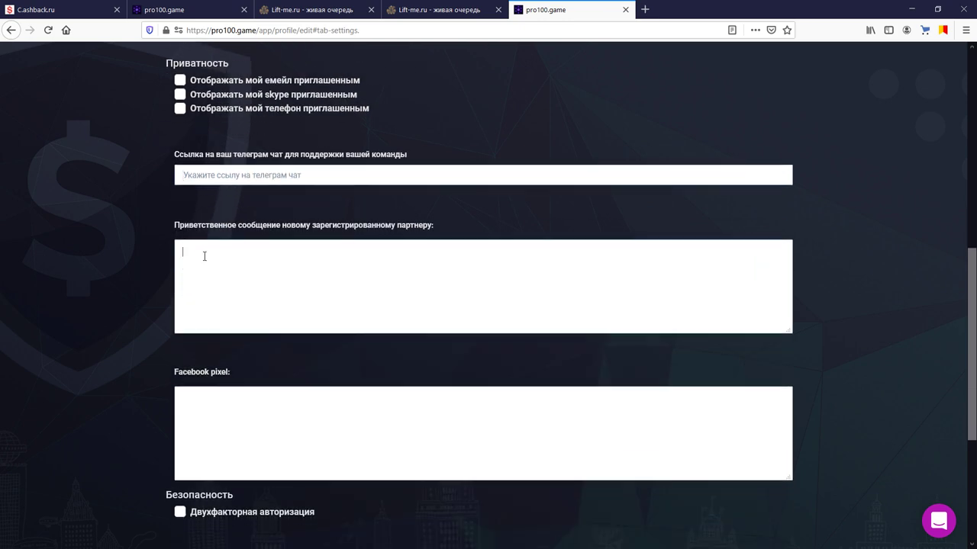
scroll(412, 274, "down", 1)
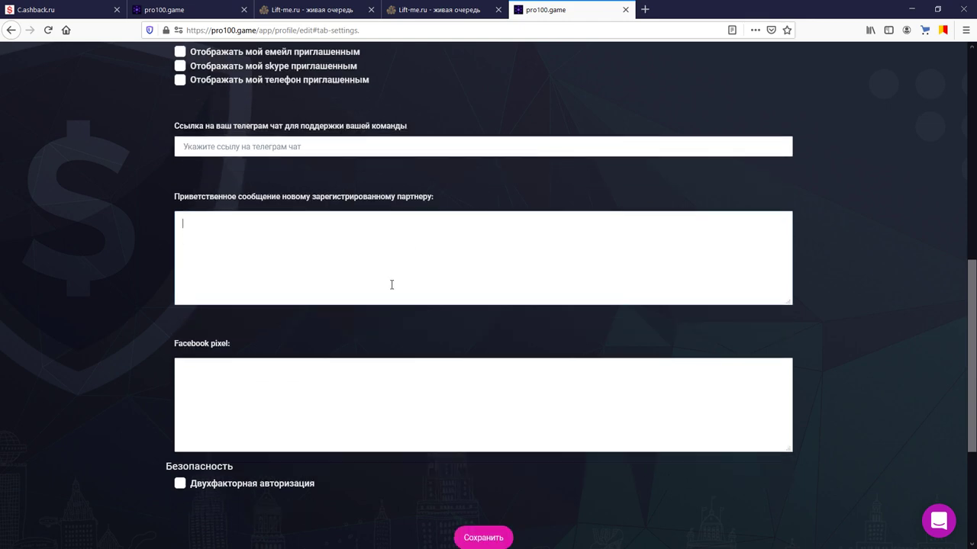
scroll(325, 365, "down", 1)
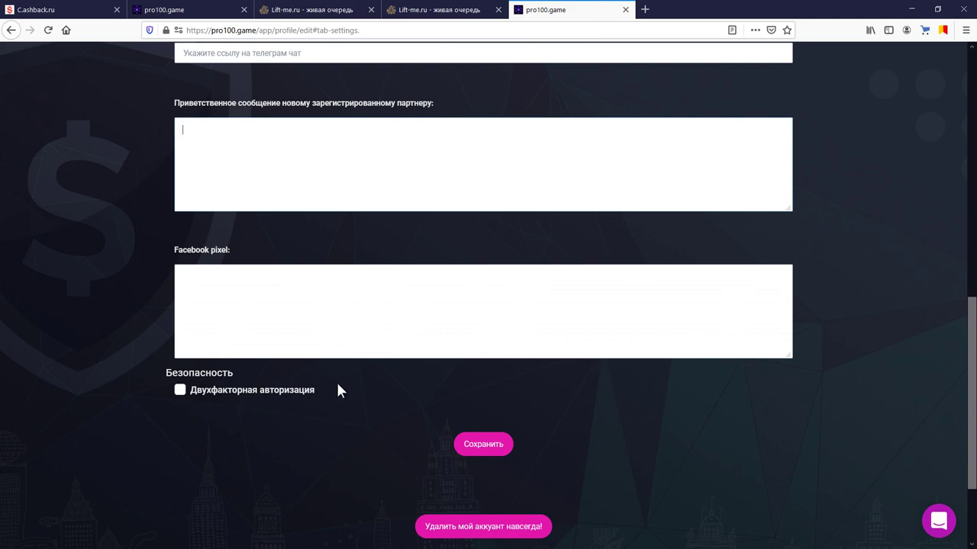
scroll(338, 388, "up", 12)
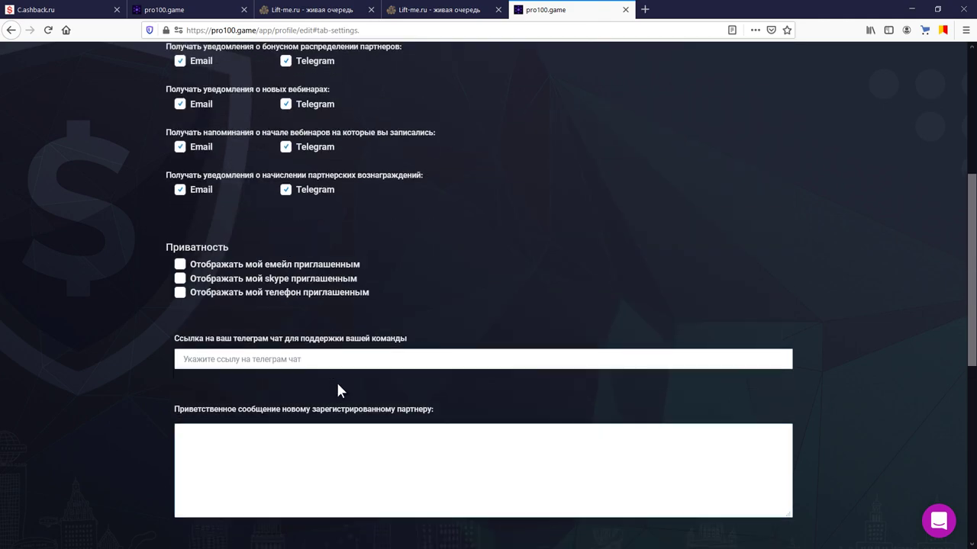
Paste the Pro100.Game id into 'Ваш id в Pro100.Game' in Lift-me's Настройки.
left_click(321, 12)
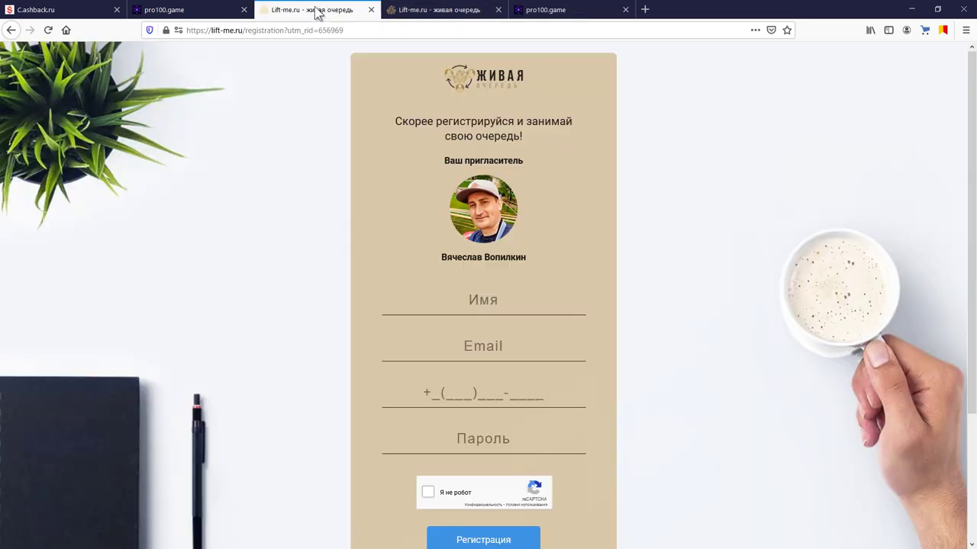
left_click(431, 12)
scroll(665, 213, "down", 3)
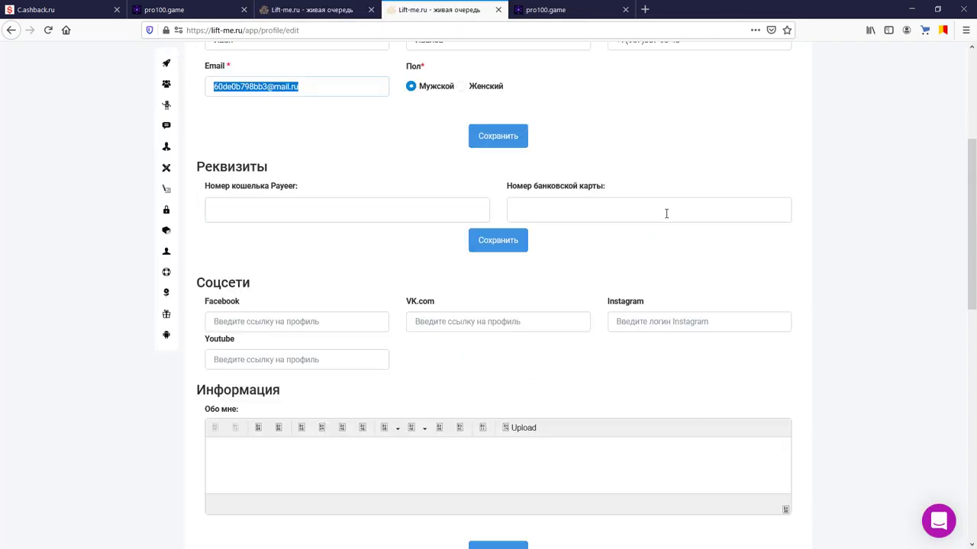
scroll(665, 211, "up", 3)
left_click(500, 134)
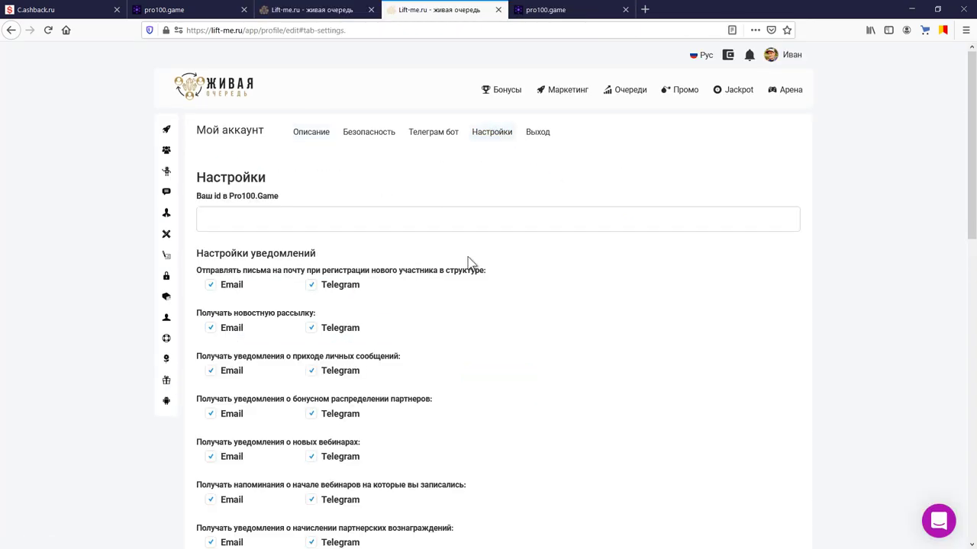
scroll(471, 266, "down", 6)
scroll(545, 301, "up", 2)
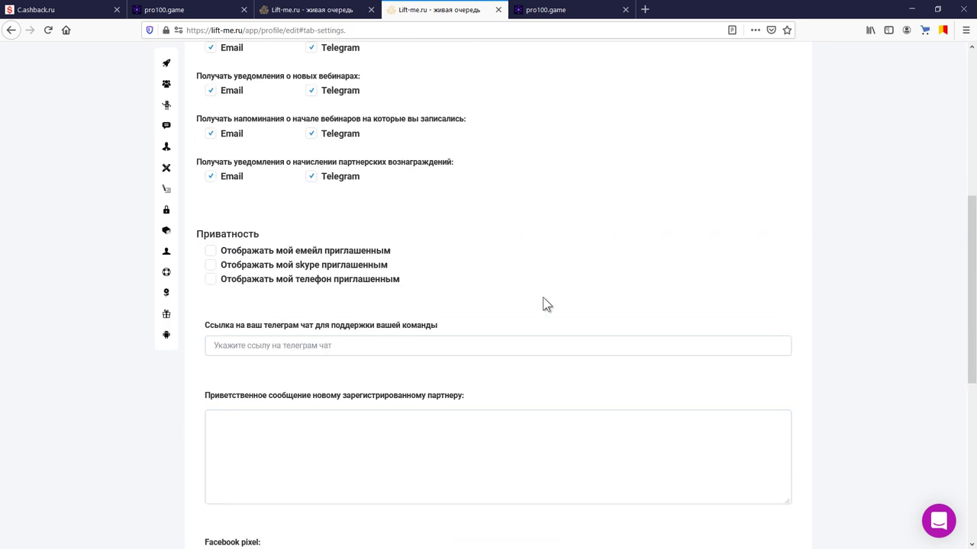
scroll(542, 299, "up", 5)
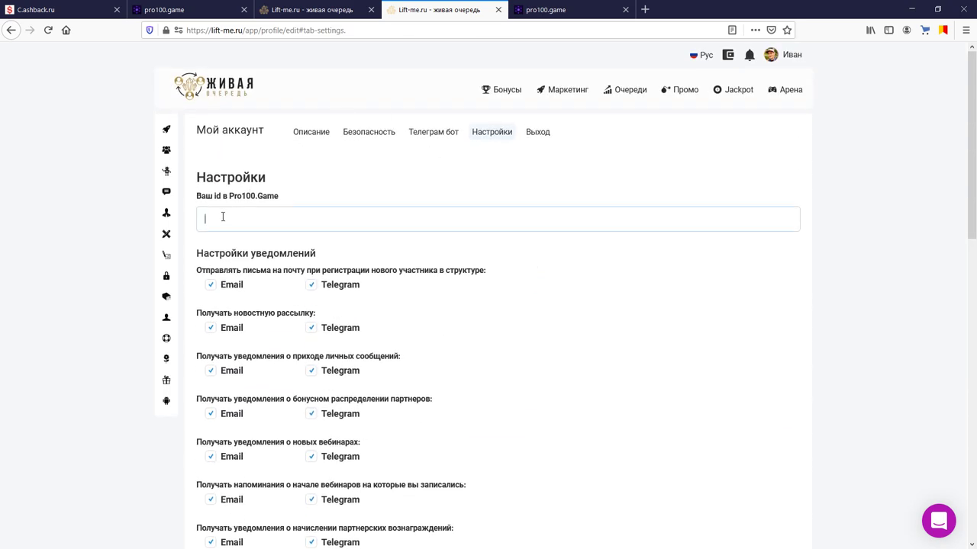
Save the settings and dismiss the 'Информация сохранена' message.
scroll(464, 270, "down", 10)
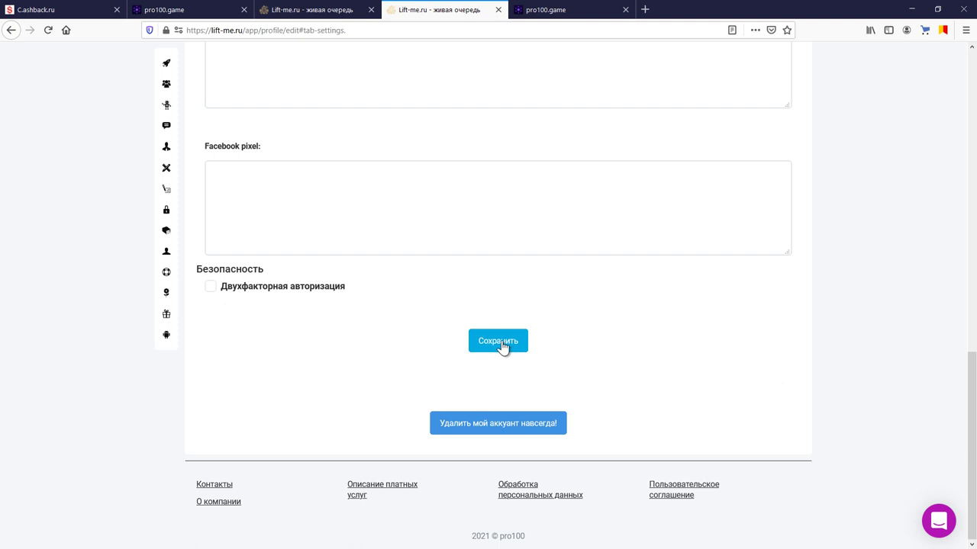
left_click(503, 346)
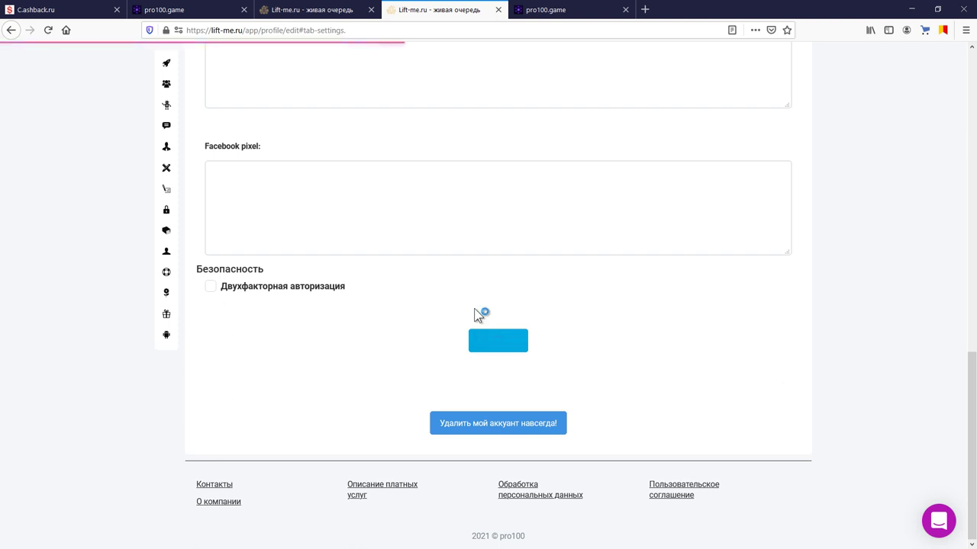
mouse_move(168, 256)
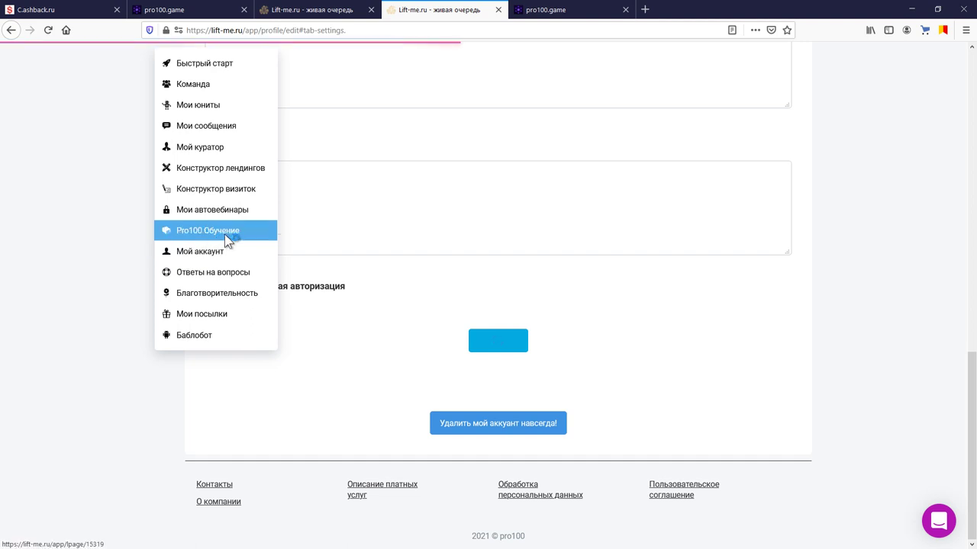
scroll(575, 267, "up", 6)
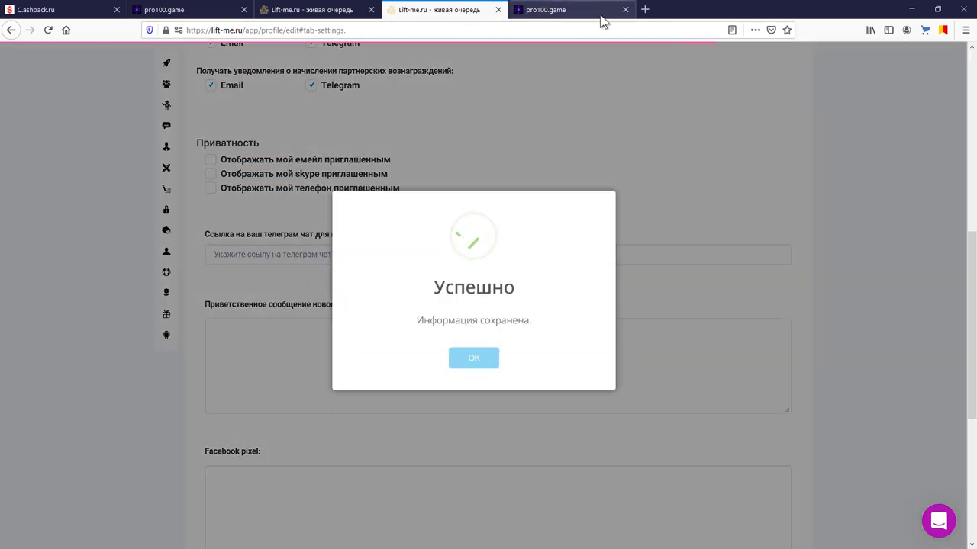
left_click(473, 358)
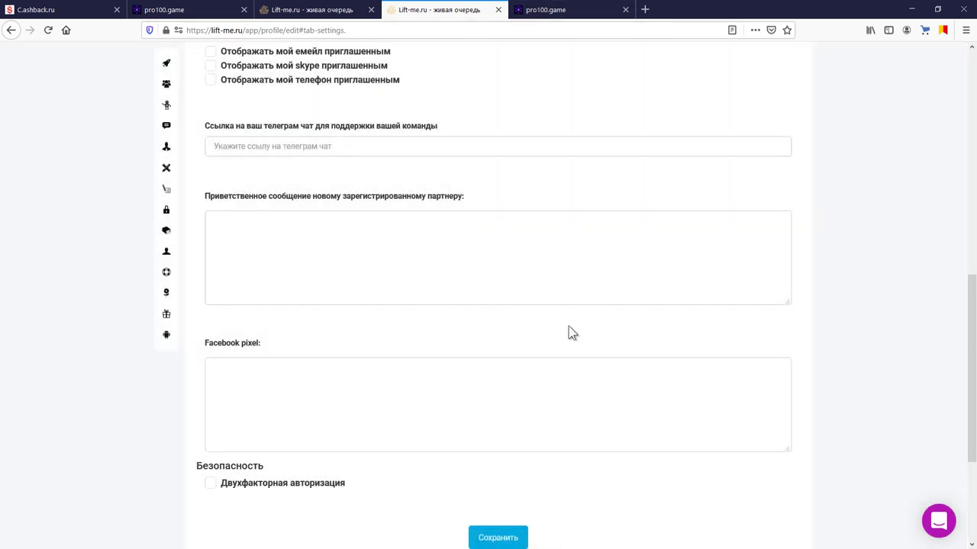
scroll(571, 328, "up", 4)
scroll(573, 324, "up", 6)
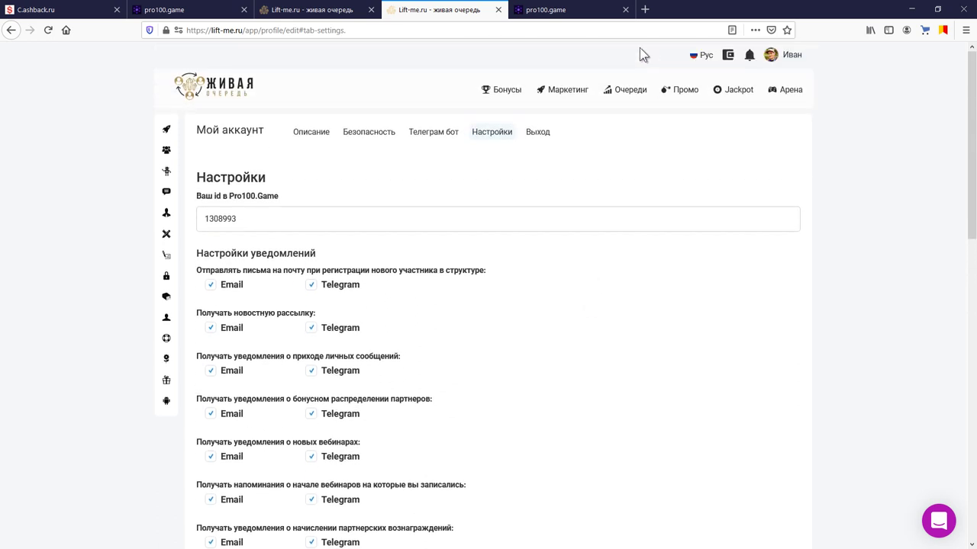
left_click(574, 12)
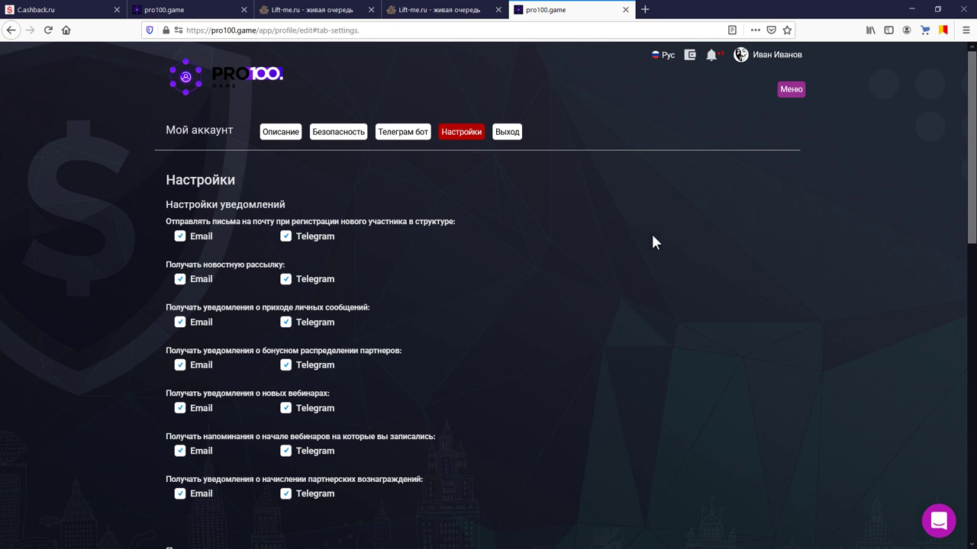
left_click(436, 11)
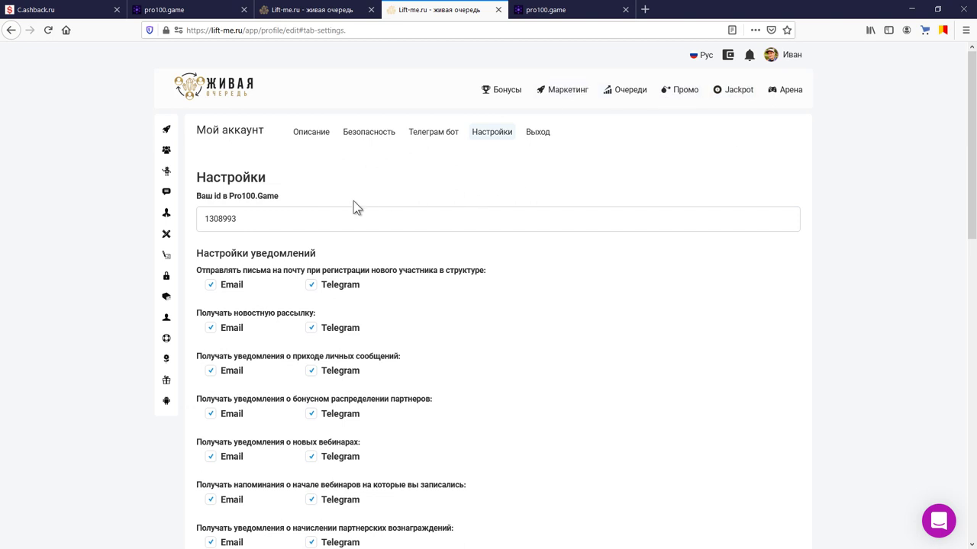
mouse_move(170, 135)
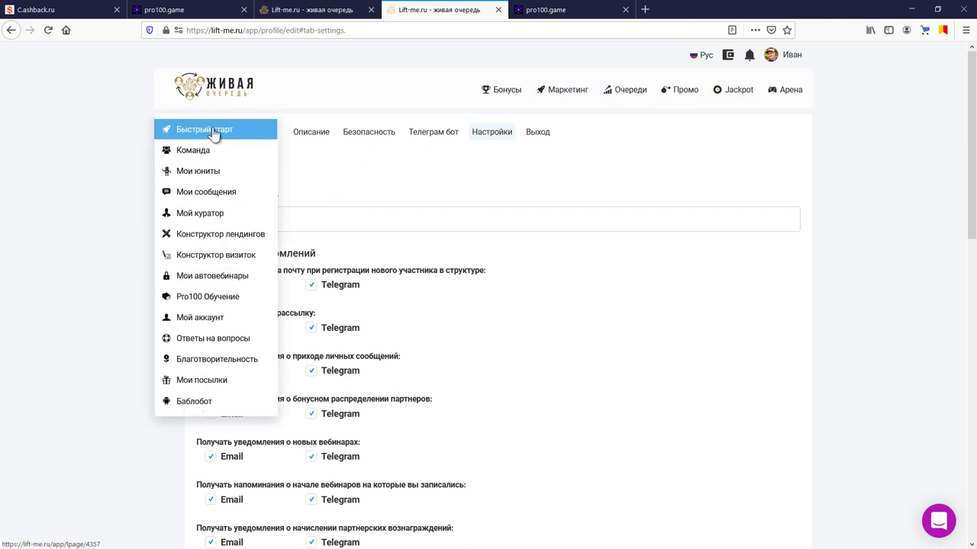
left_click(213, 133)
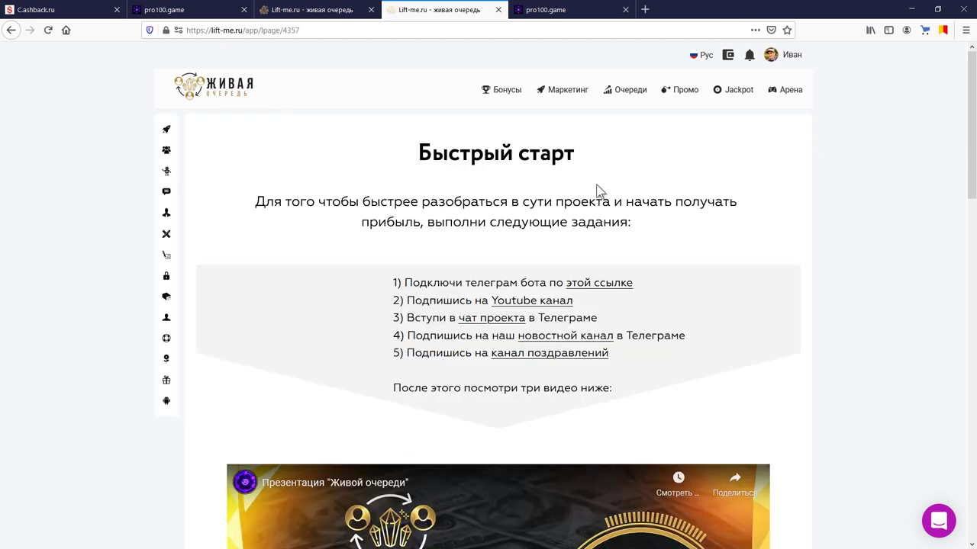
scroll(662, 218, "down", 2)
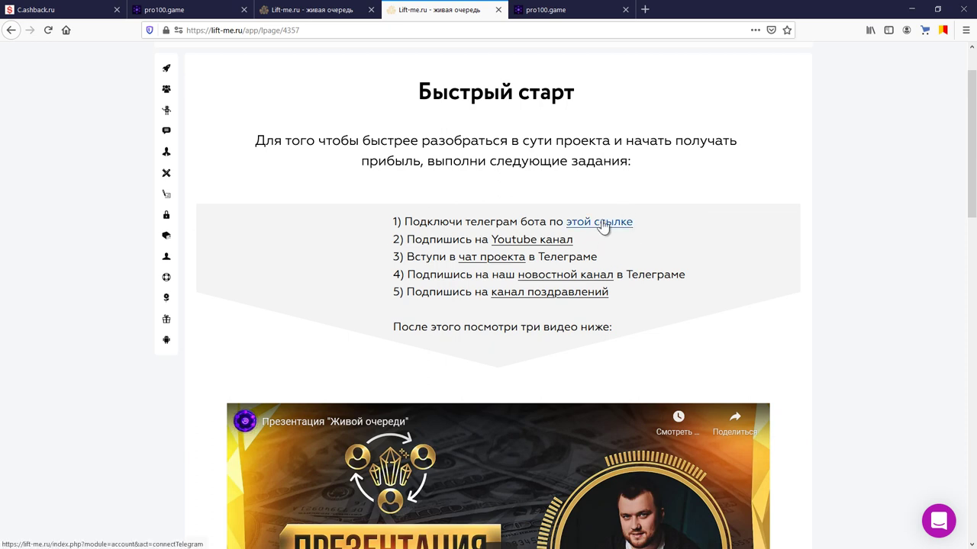
Open the Pro100Game YouTube channel's video list, browse it, then return to the Быстрый старт tasks.
left_click(519, 249)
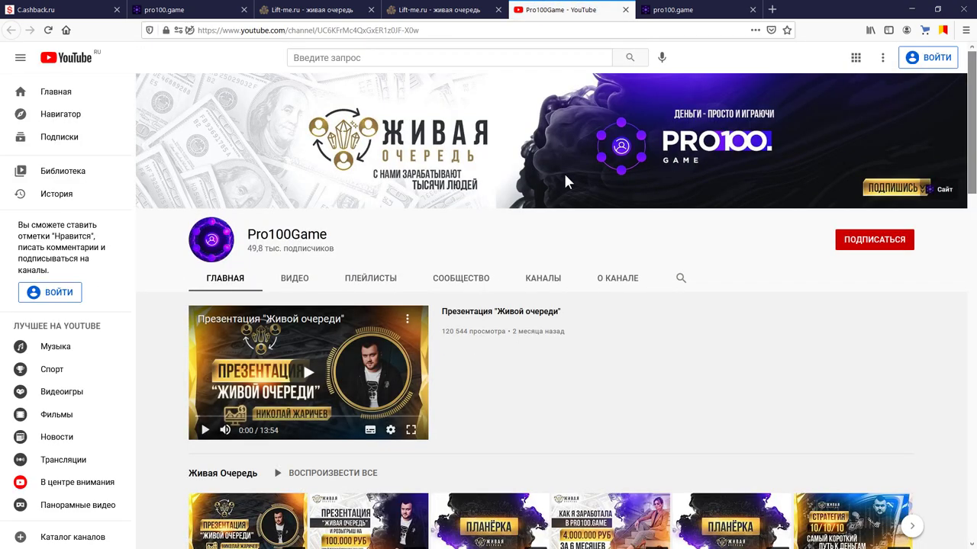
scroll(565, 182, "down", 3)
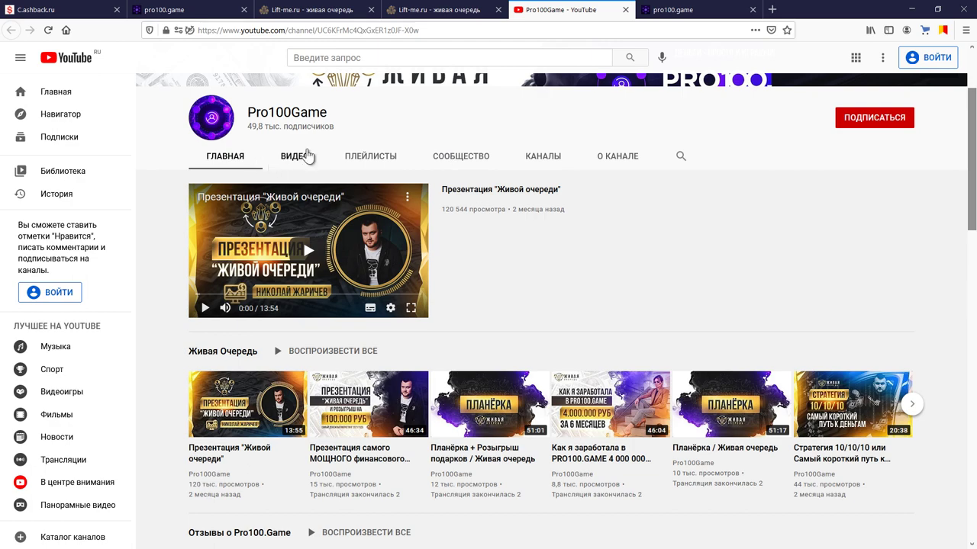
left_click(296, 156)
scroll(235, 217, "down", 4)
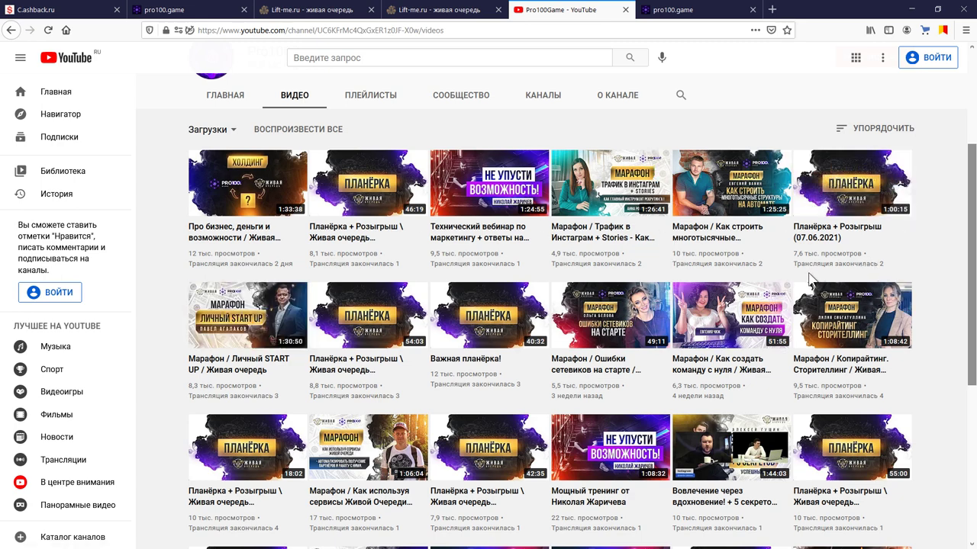
scroll(811, 281, "up", 1)
scroll(808, 279, "up", 3)
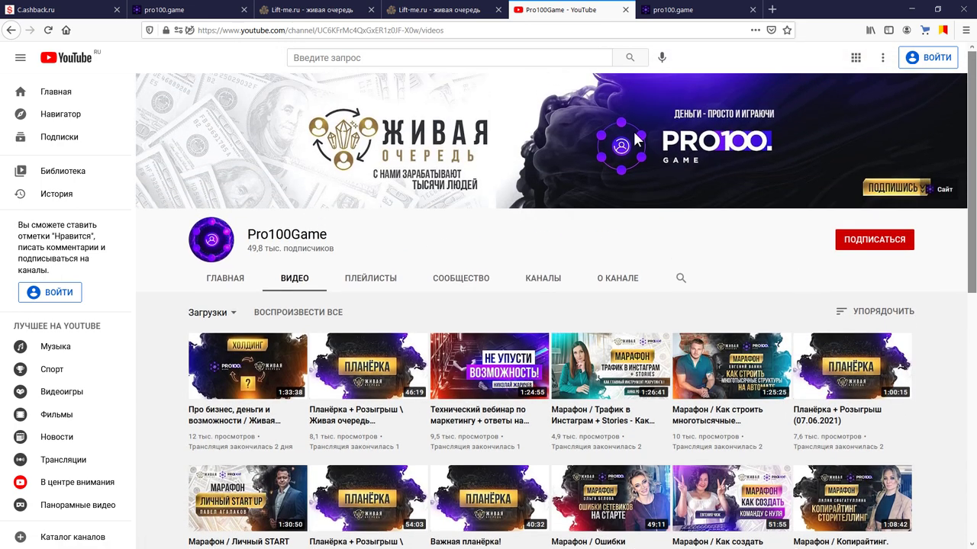
left_click(446, 17)
scroll(431, 220, "down", 2)
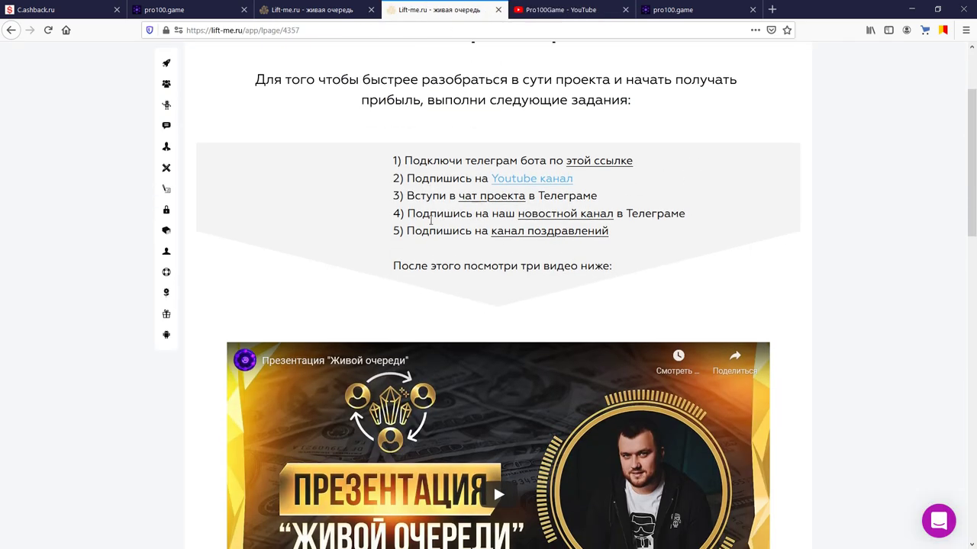
Open the 'чат проекта' link in Telegram Desktop, always allowing it, and join the Чат проекта Lift-me.ru group.
left_click(480, 200)
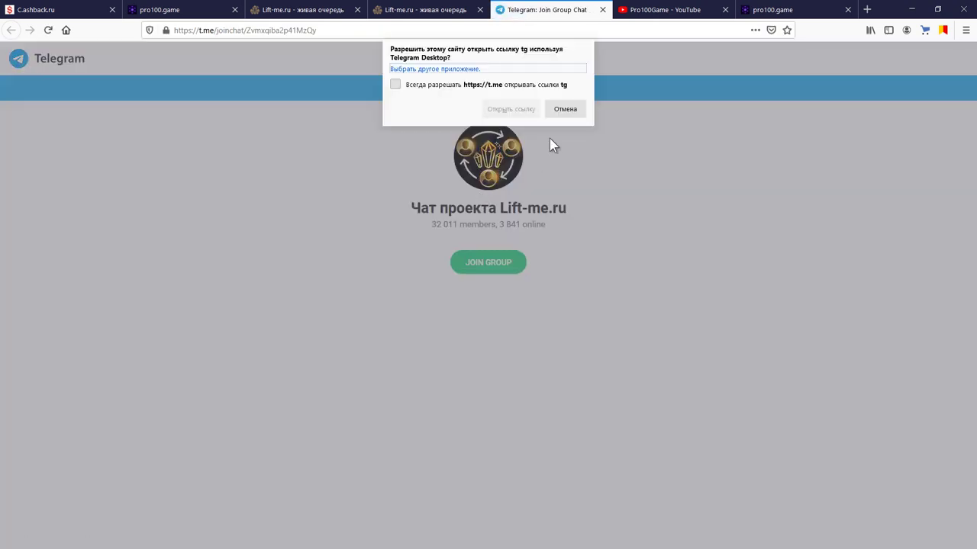
left_click(408, 87)
left_click(507, 109)
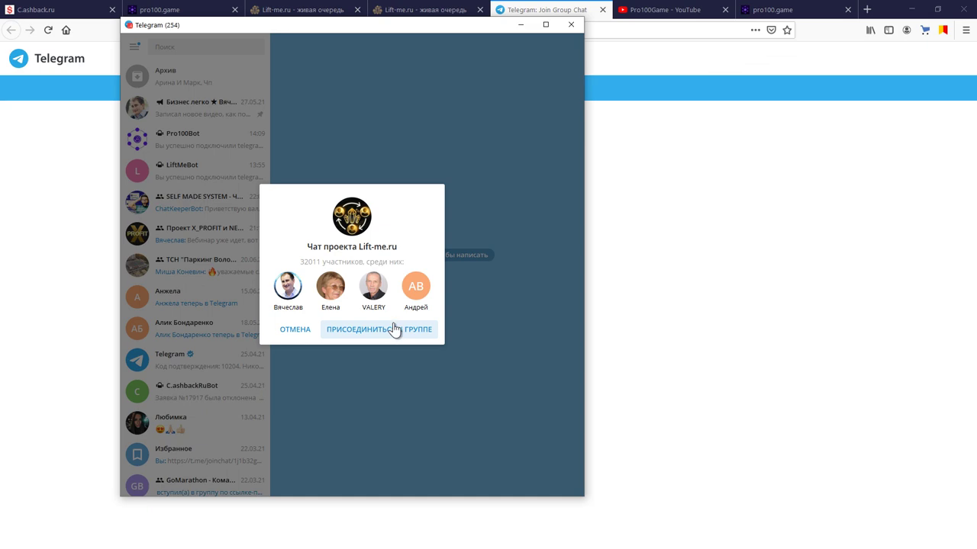
left_click(392, 329)
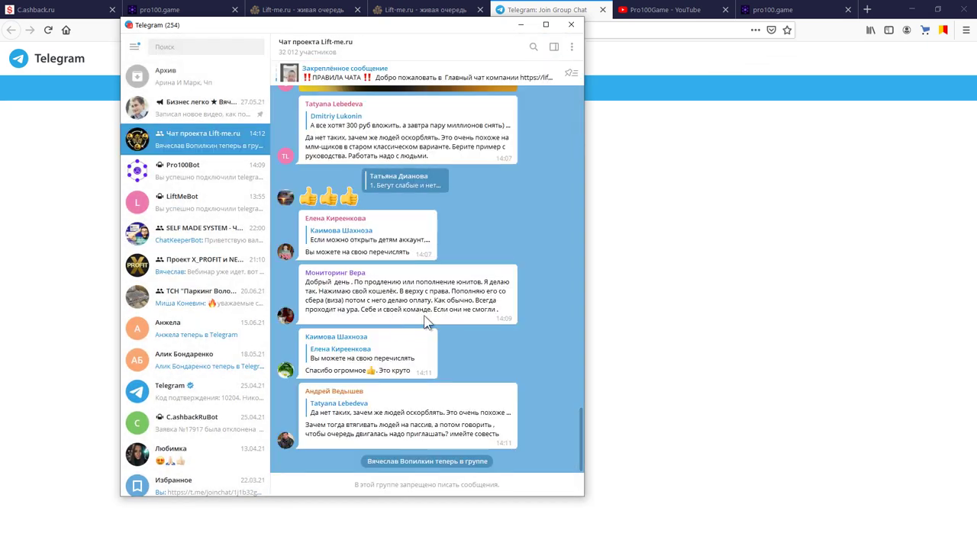
Scroll through the group's messages, then close Telegram Desktop.
scroll(428, 228, "down", 2)
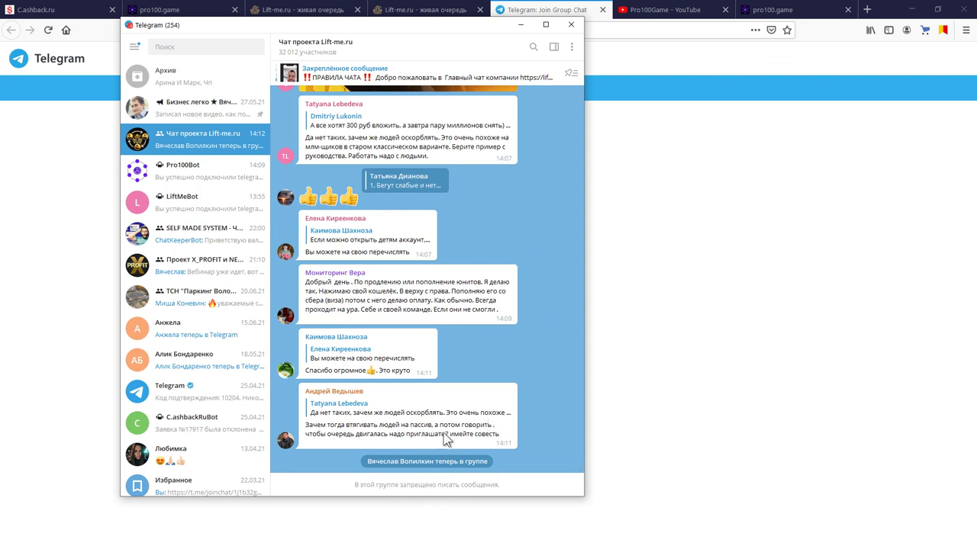
scroll(444, 438, "up", 5)
scroll(444, 439, "up", 5)
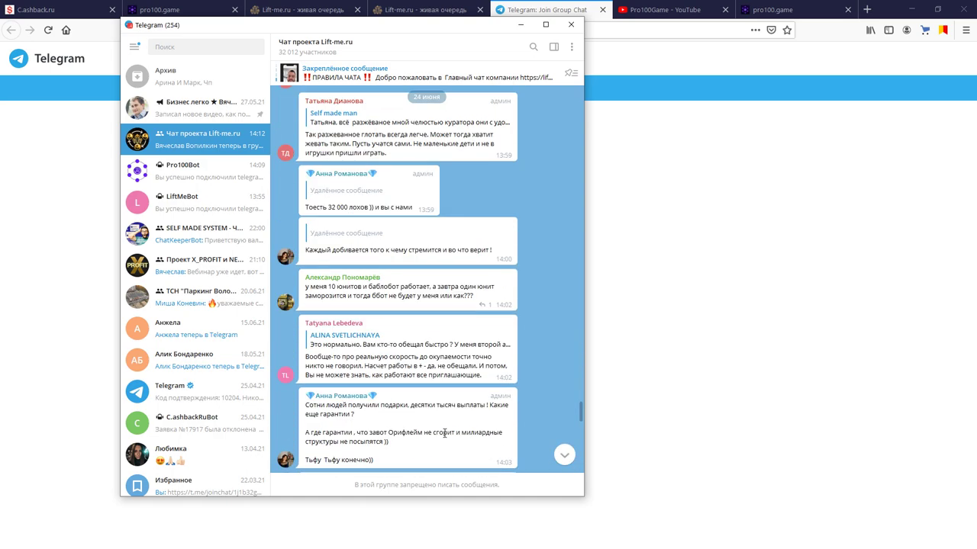
scroll(446, 439, "down", 6)
scroll(447, 441, "down", 8)
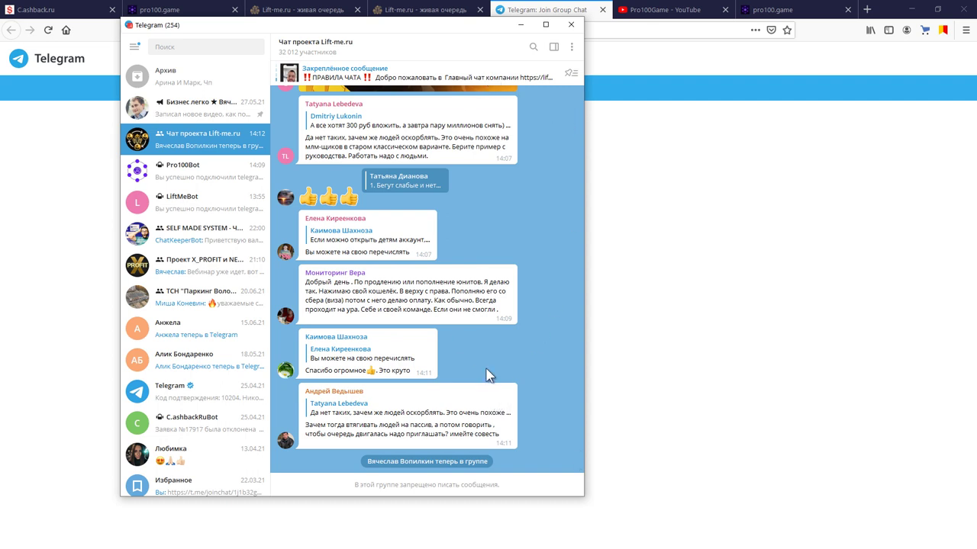
left_click(567, 28)
Scroll through the Pro100.Game + Lift-Me Channel feed and subscribe with ПОДПИСАТЬСЯ.
left_click(443, 22)
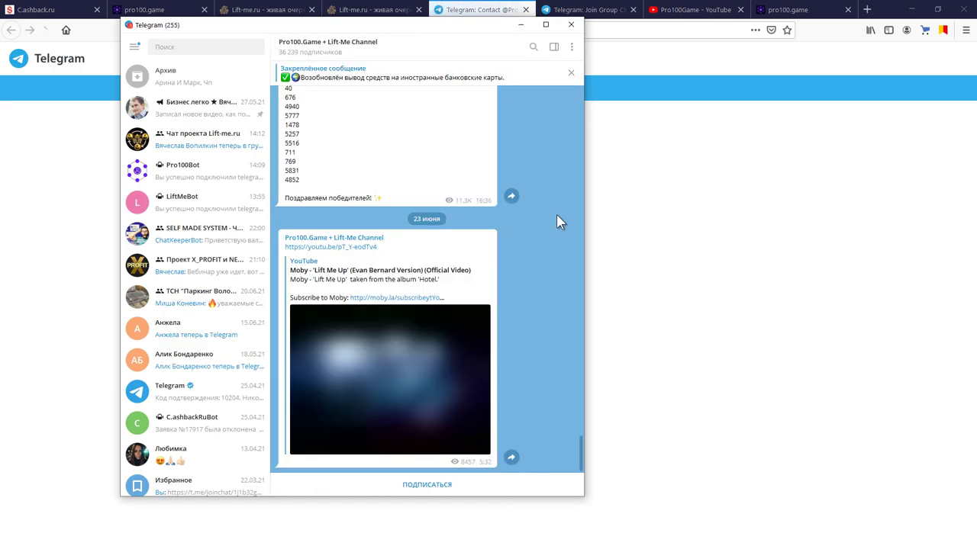
scroll(543, 219, "up", 1)
scroll(542, 219, "up", 6)
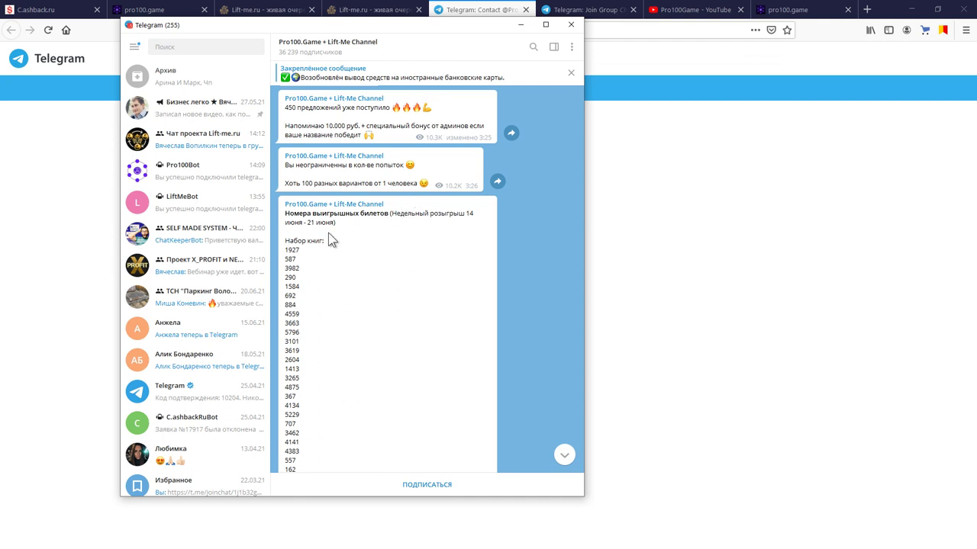
scroll(390, 241, "up", 1)
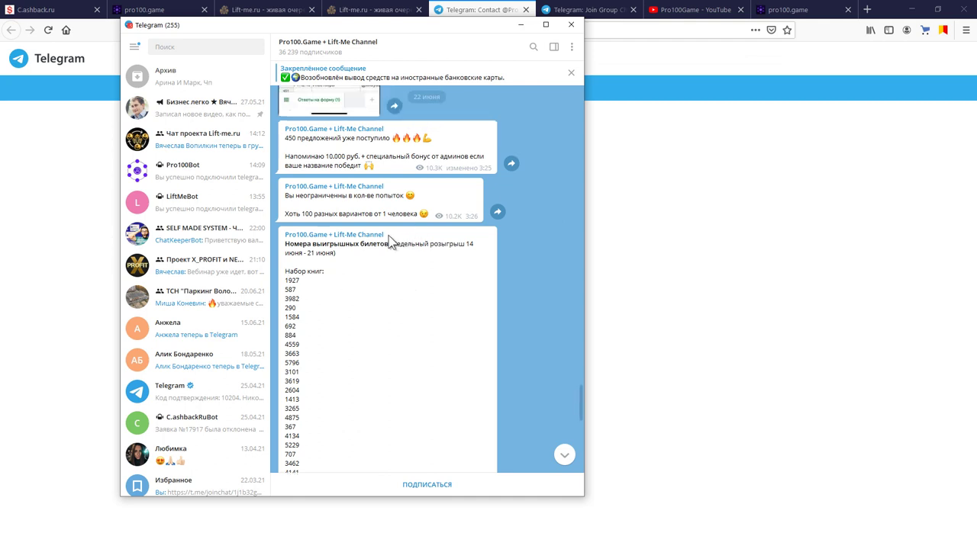
scroll(400, 268, "up", 1)
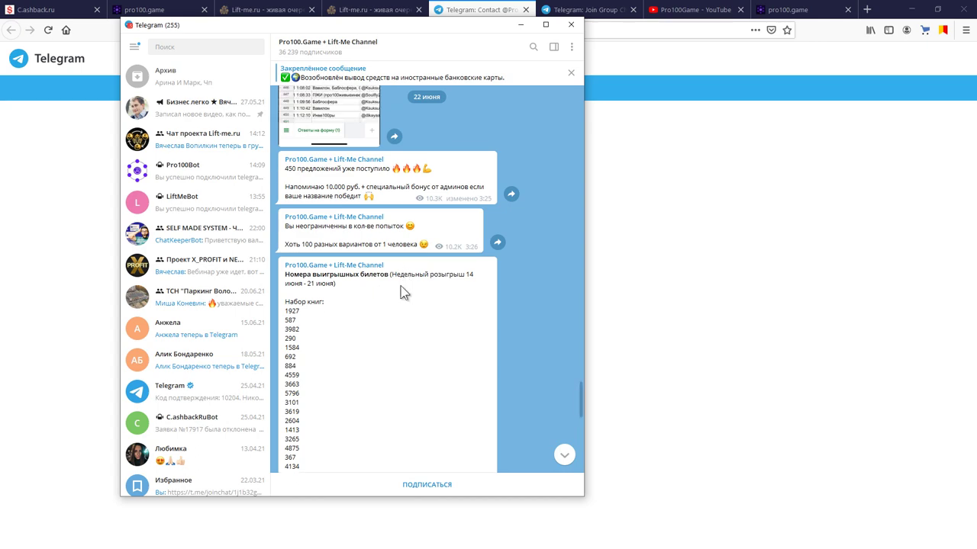
scroll(403, 294, "up", 10)
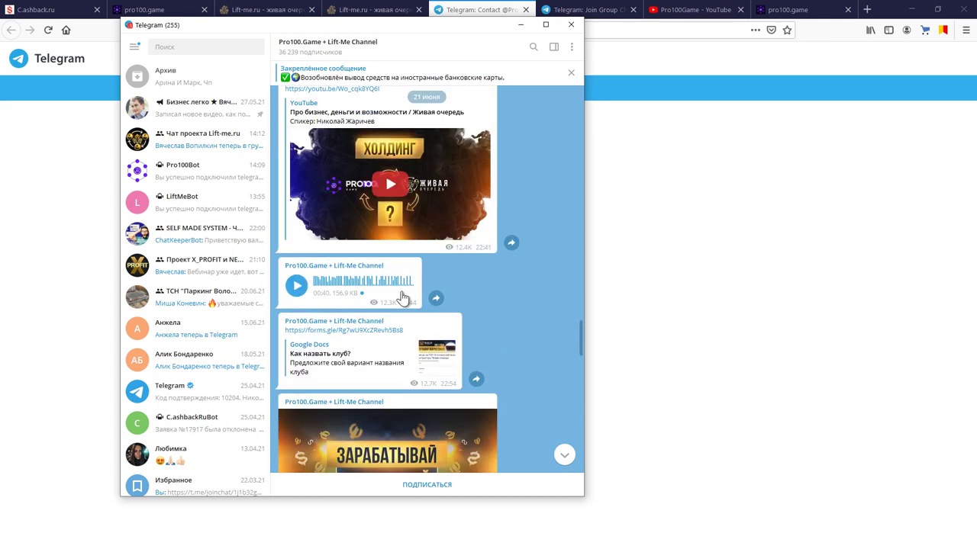
scroll(403, 298, "down", 12)
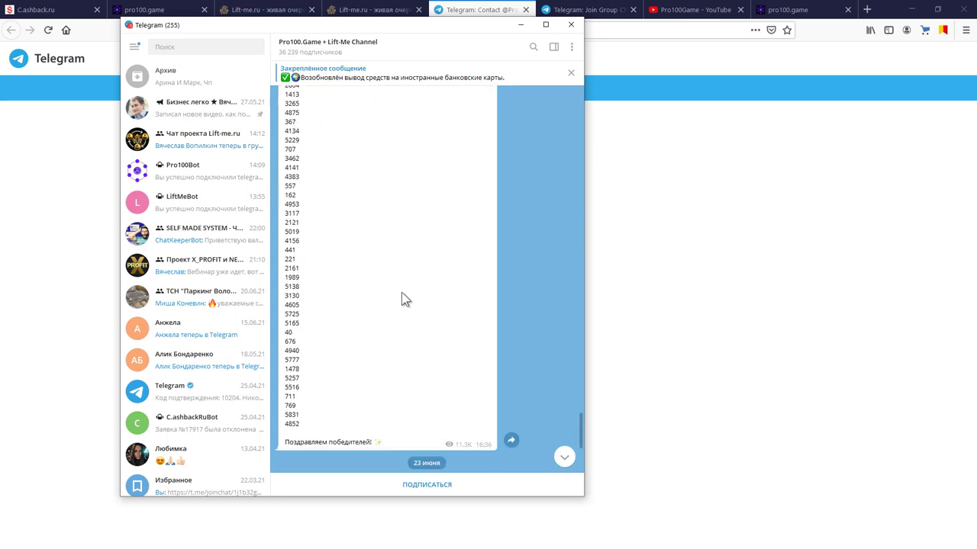
scroll(403, 299, "down", 3)
left_click(424, 485)
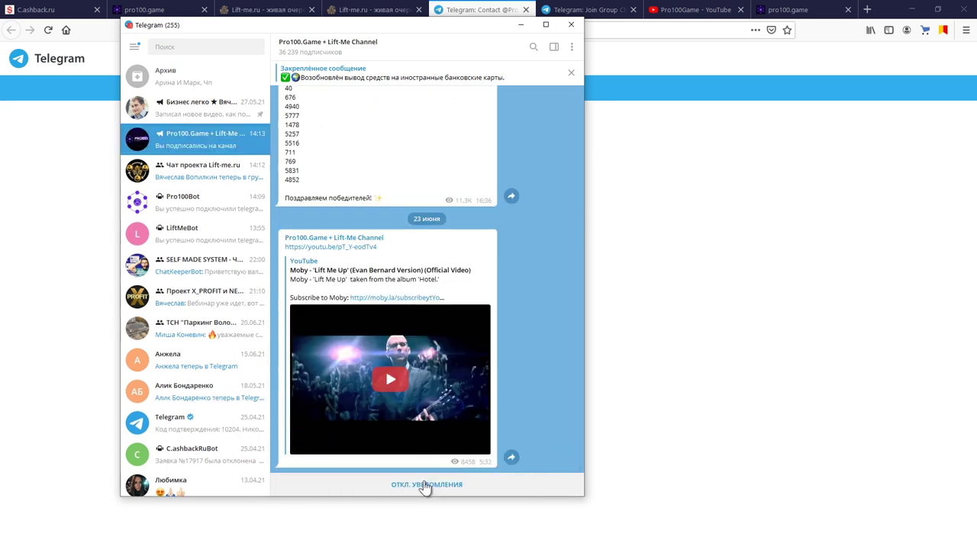
Close the news channel, return to the tasks, and join the Чат поздравлений «Живой Очереди» group.
left_click(573, 26)
left_click(373, 11)
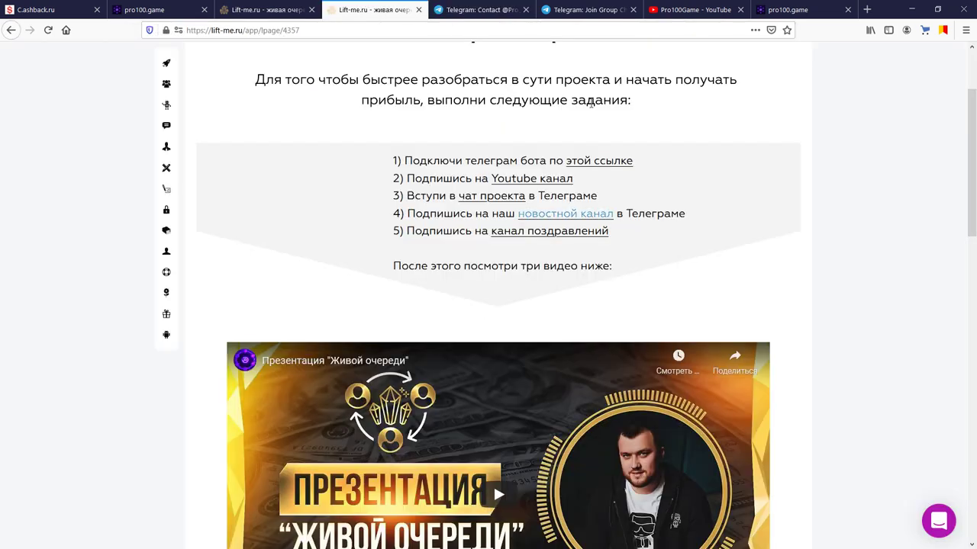
left_click(538, 238)
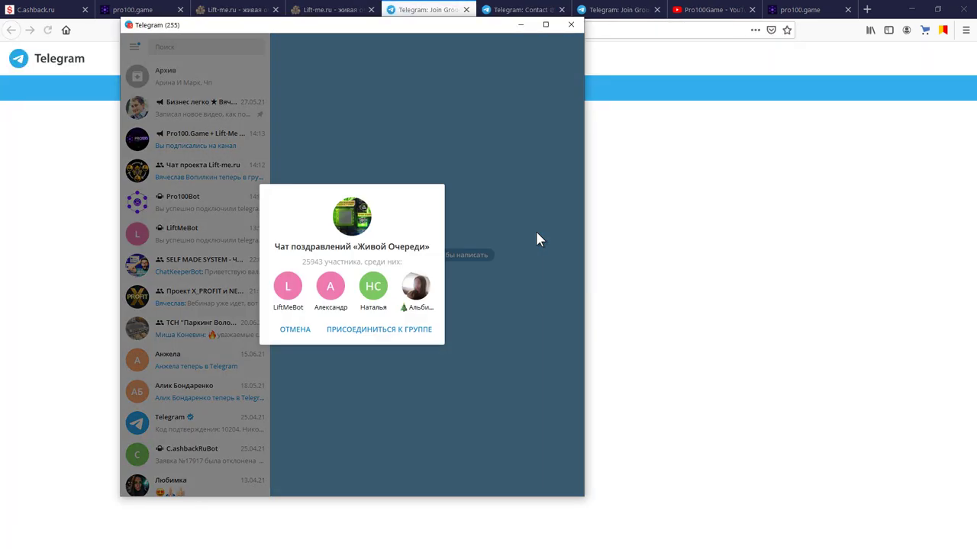
left_click(370, 330)
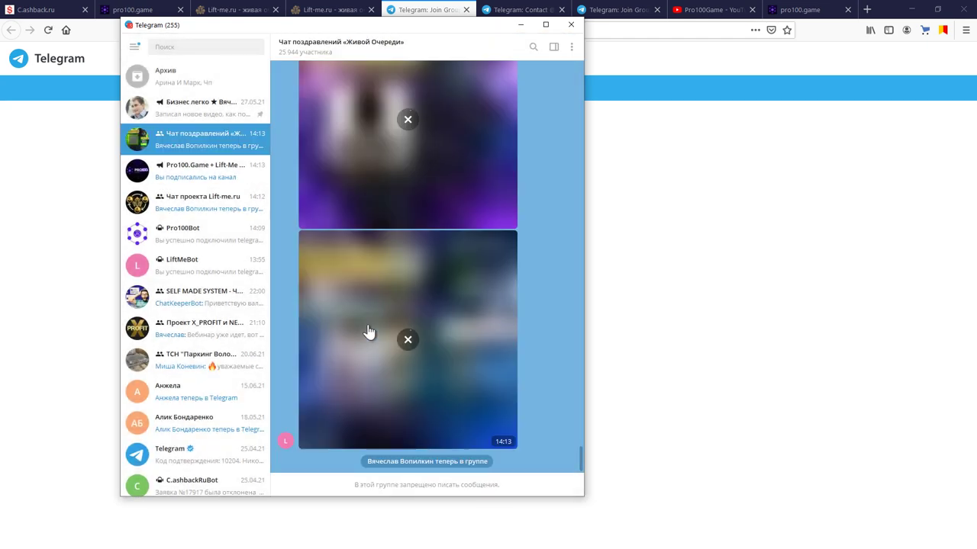
Scroll through the group's posts, then close Telegram and the leftover t.me browser tabs.
scroll(503, 341, "up", 5)
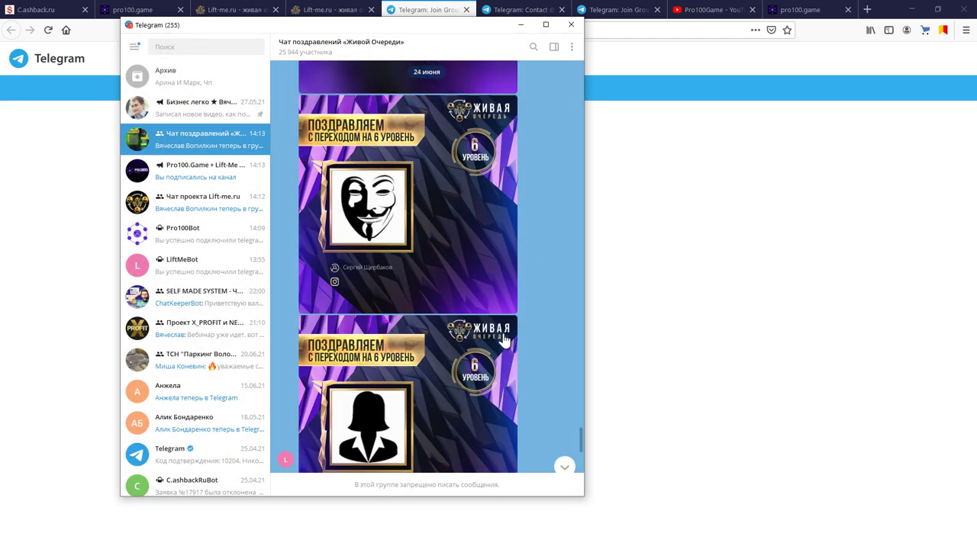
scroll(504, 341, "up", 10)
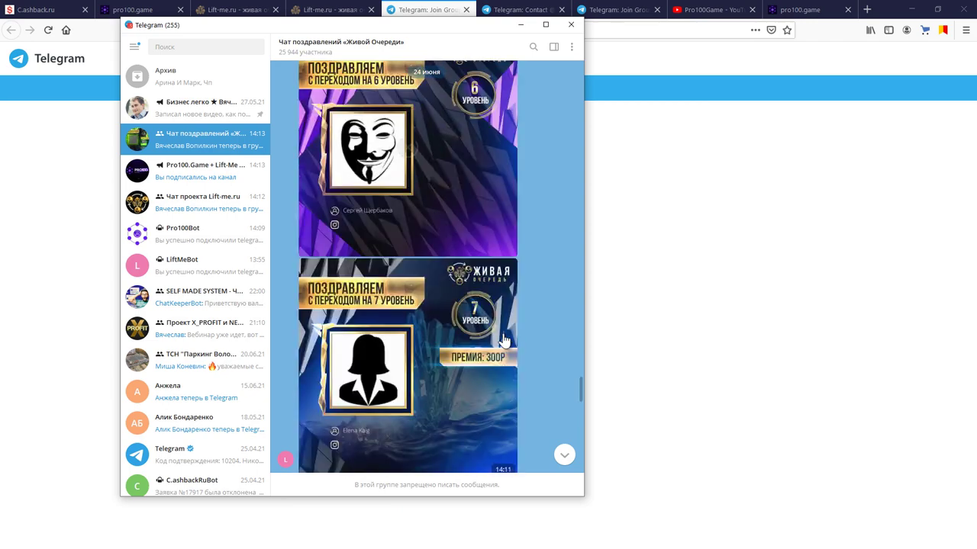
scroll(504, 341, "up", 3)
scroll(530, 329, "down", 5)
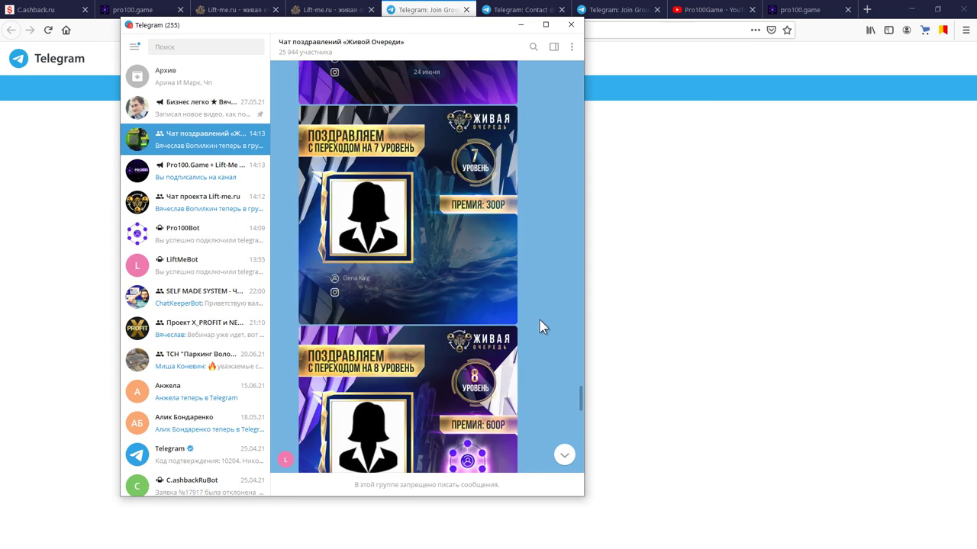
scroll(539, 327, "down", 15)
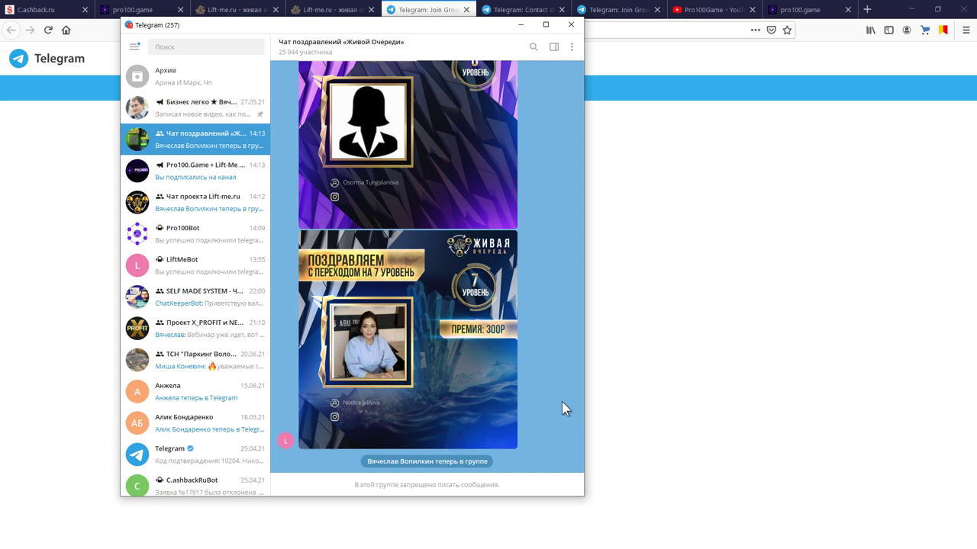
left_click(574, 28)
left_click(466, 9)
left_click(466, 10)
left_click(466, 10)
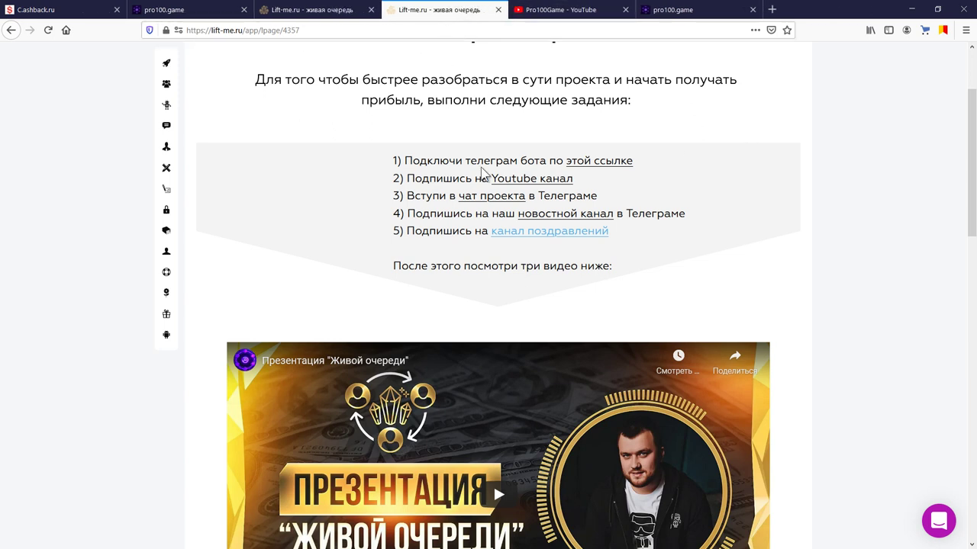
scroll(687, 222, "down", 2)
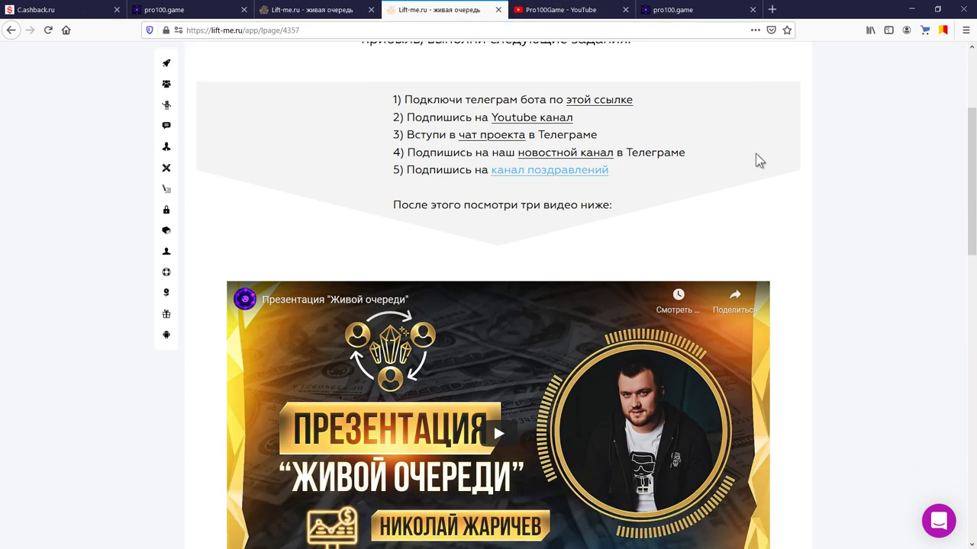
scroll(755, 203, "down", 5)
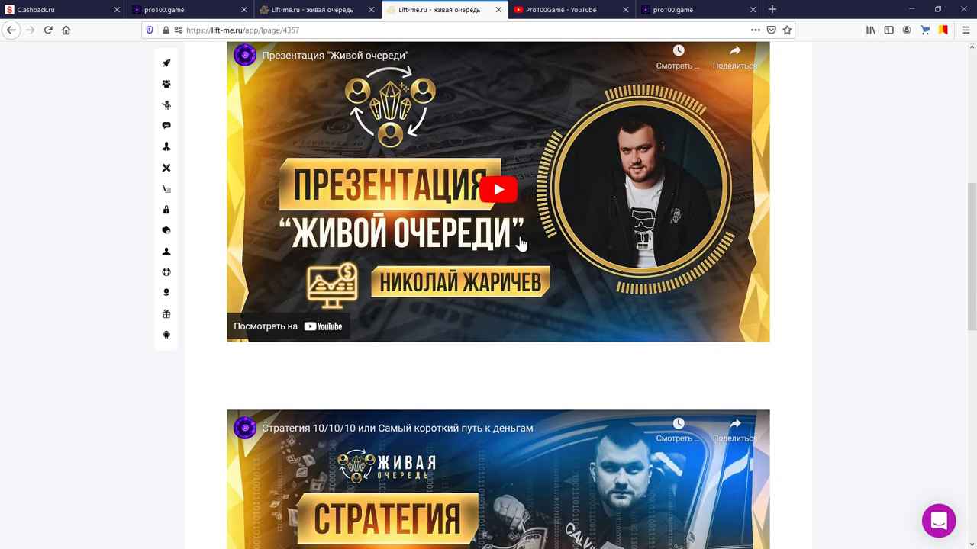
scroll(519, 241, "down", 8)
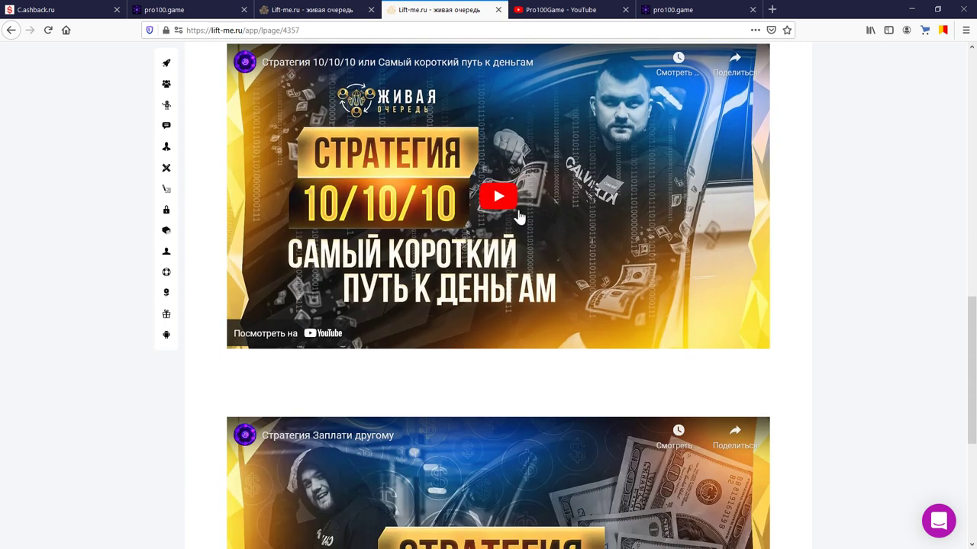
scroll(647, 197, "down", 3)
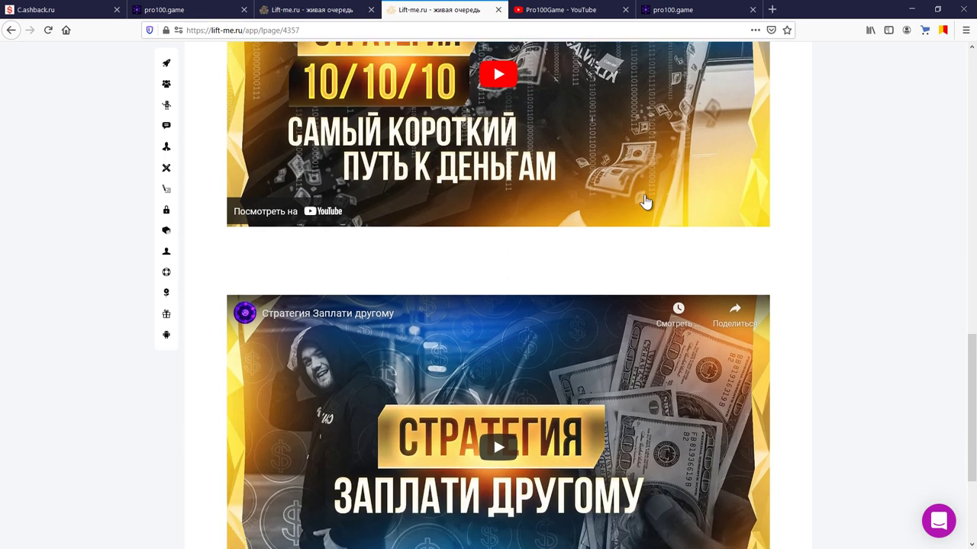
scroll(645, 201, "down", 4)
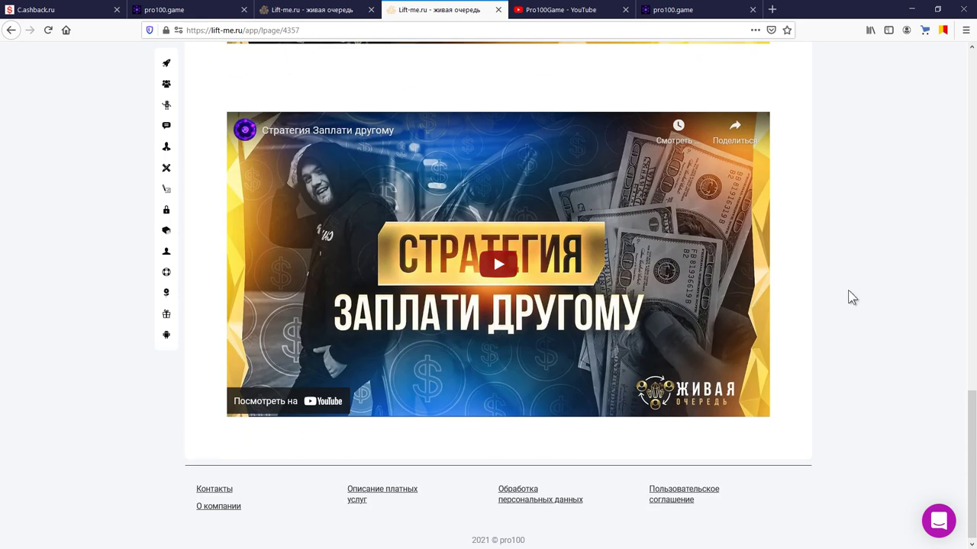
scroll(806, 306, "up", 10)
mouse_move(172, 90)
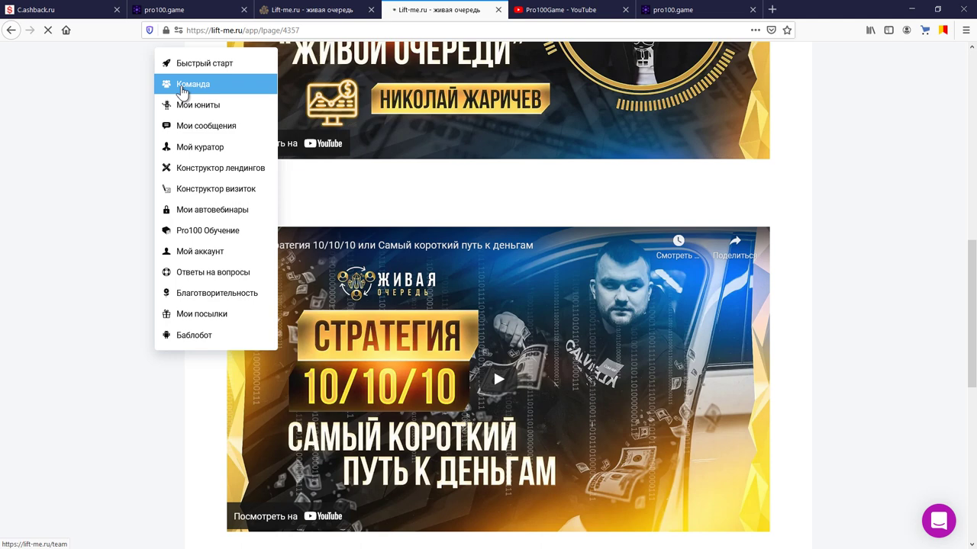
Go to Команда in the sidebar and open the Мои юниты page.
left_click(183, 86)
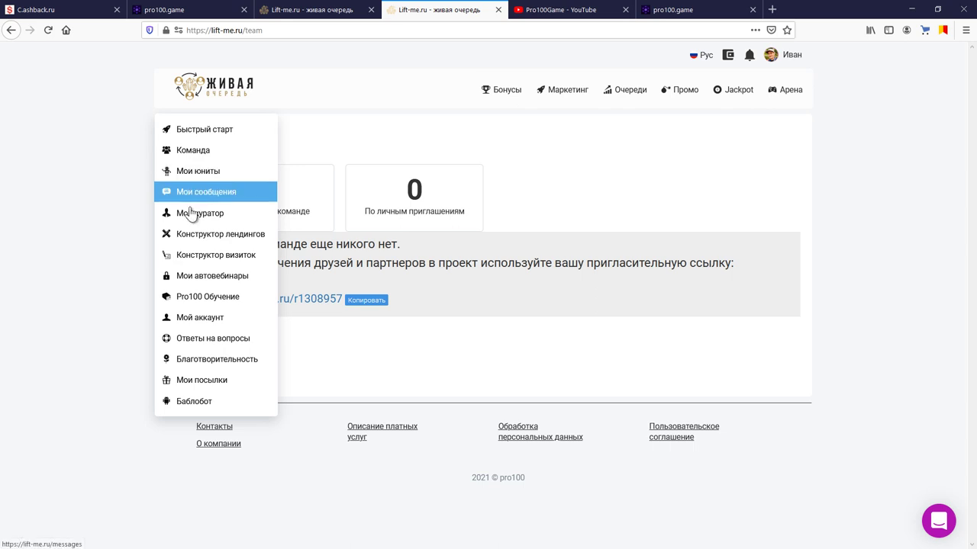
left_click(205, 177)
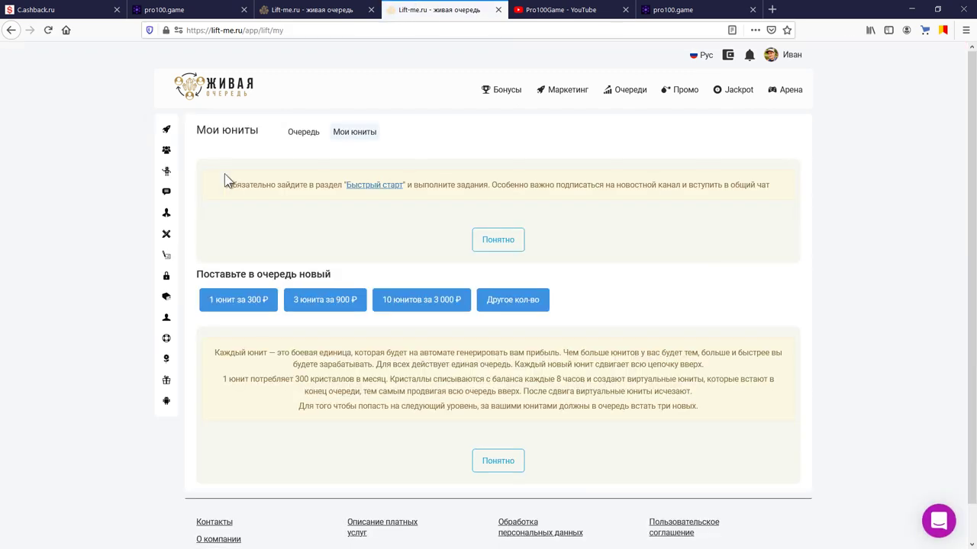
Dismiss the Quick Start reminder with Понятно and choose the 10 юнитов за 3 000 ₽ pack.
scroll(544, 168, "down", 1)
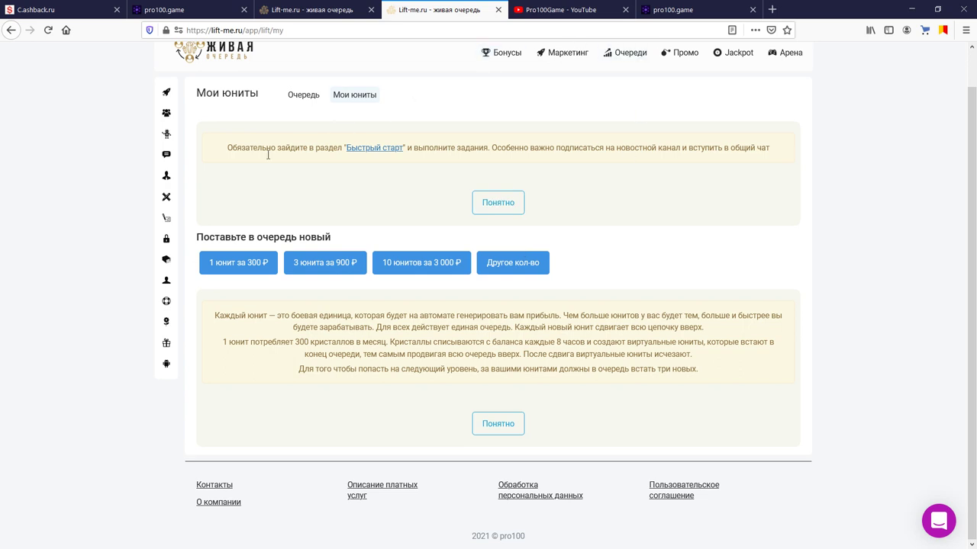
left_click(500, 207)
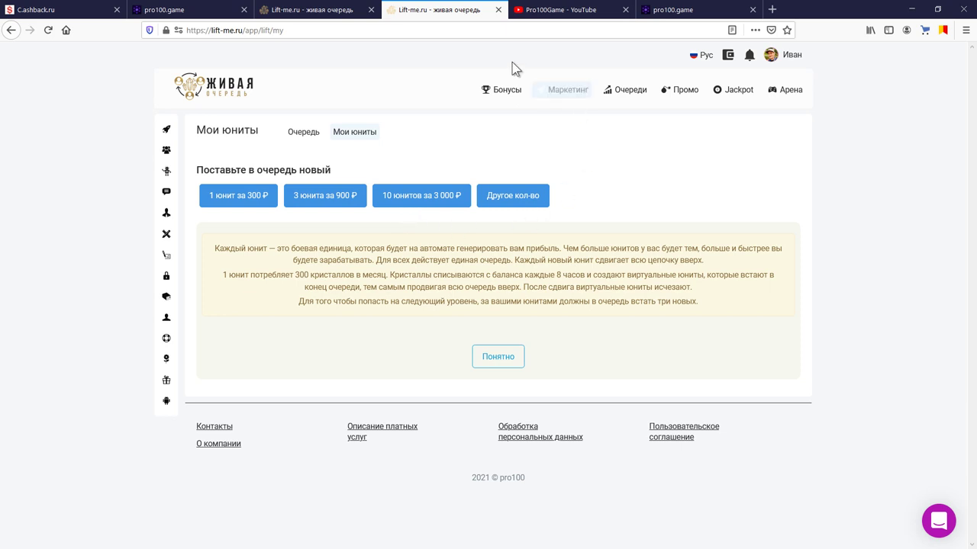
left_click(418, 201)
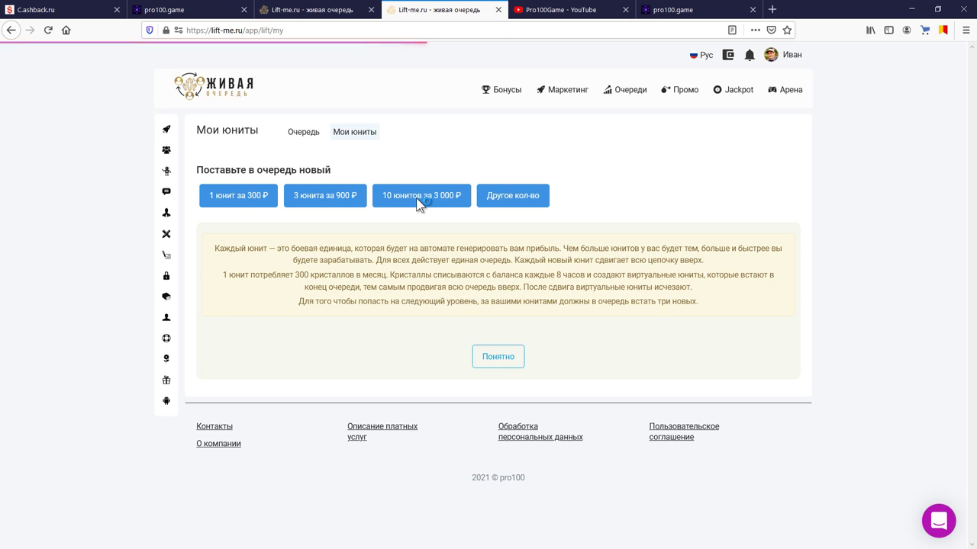
Bring up the payment options for 10 units and pick bank card (РФ, Украина).
left_click(416, 198)
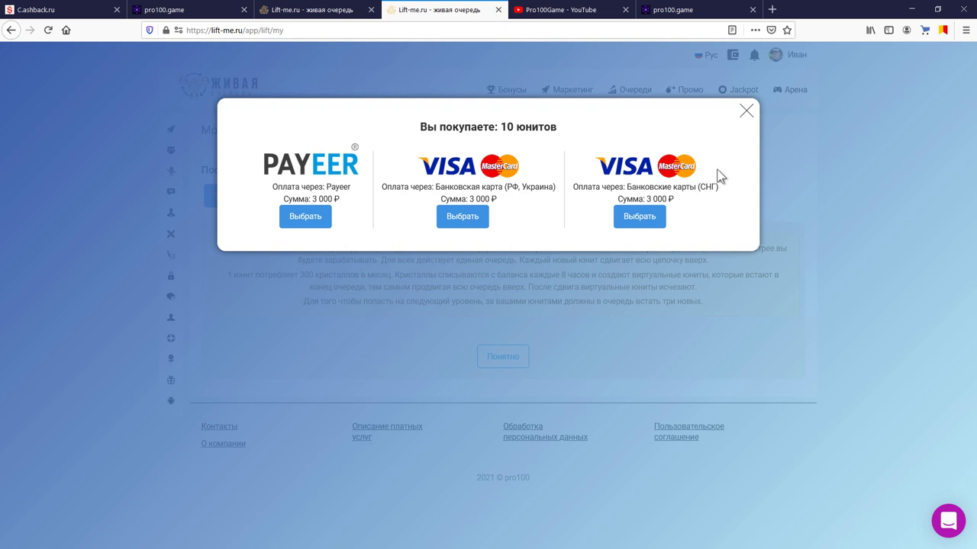
left_click(463, 219)
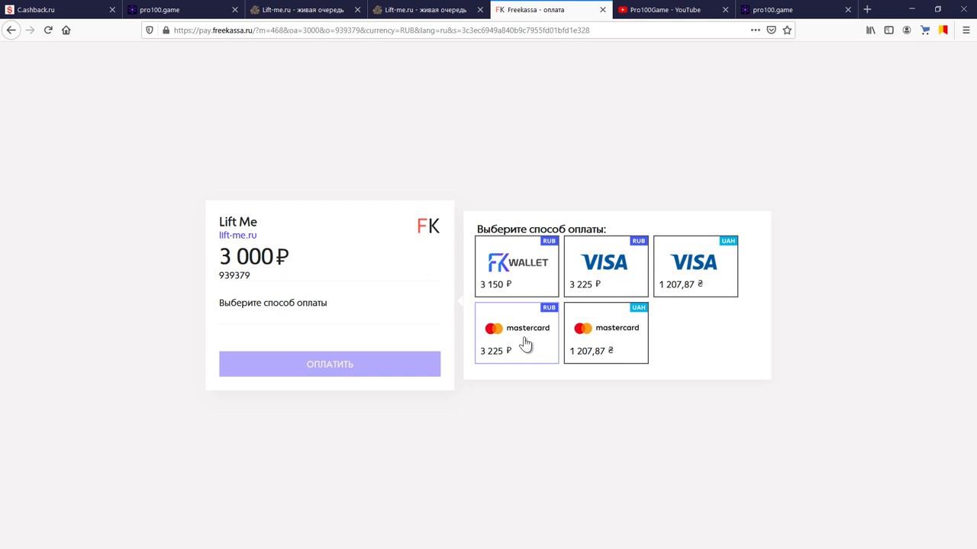
Switch back to the Lift-me.ru tab and close the payment-method dialog.
left_click(409, 11)
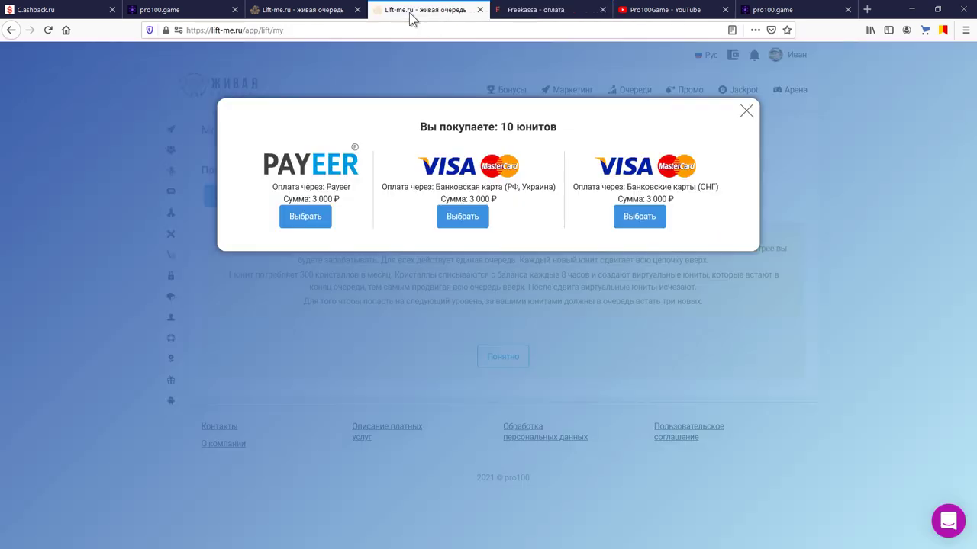
left_click(746, 113)
Open Мой куратор from the sidebar and scroll through the curator's bio, links and contacts.
mouse_move(168, 169)
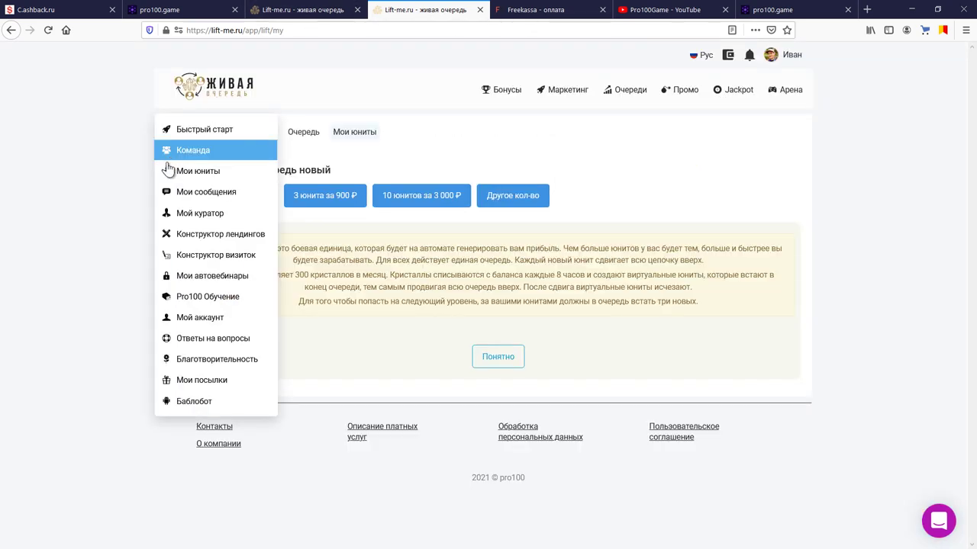
left_click(201, 217)
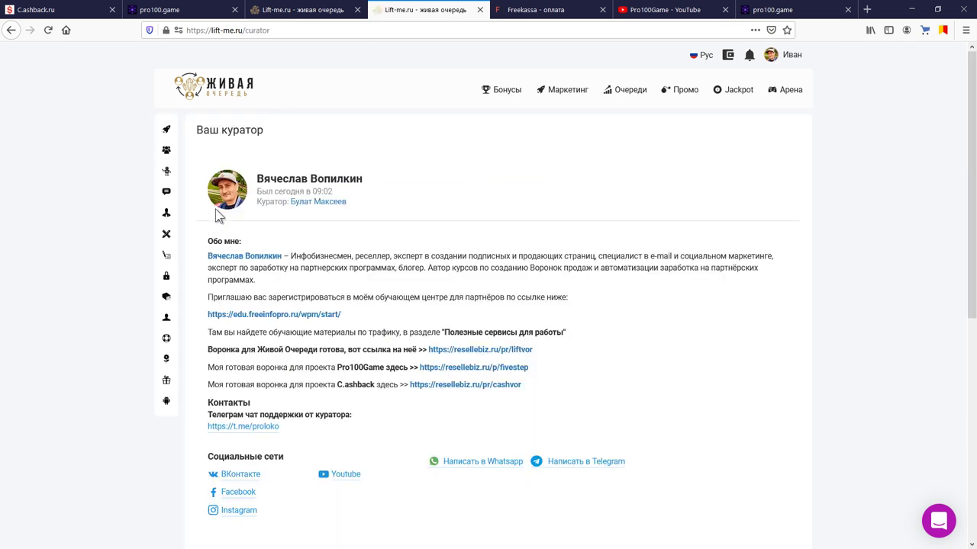
scroll(405, 190, "down", 3)
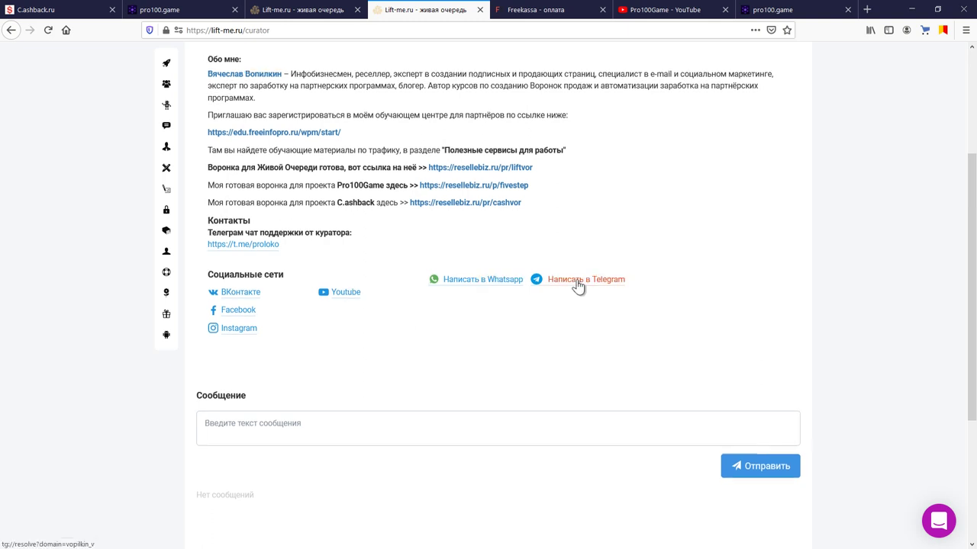
scroll(578, 285, "up", 3)
scroll(577, 397, "down", 3)
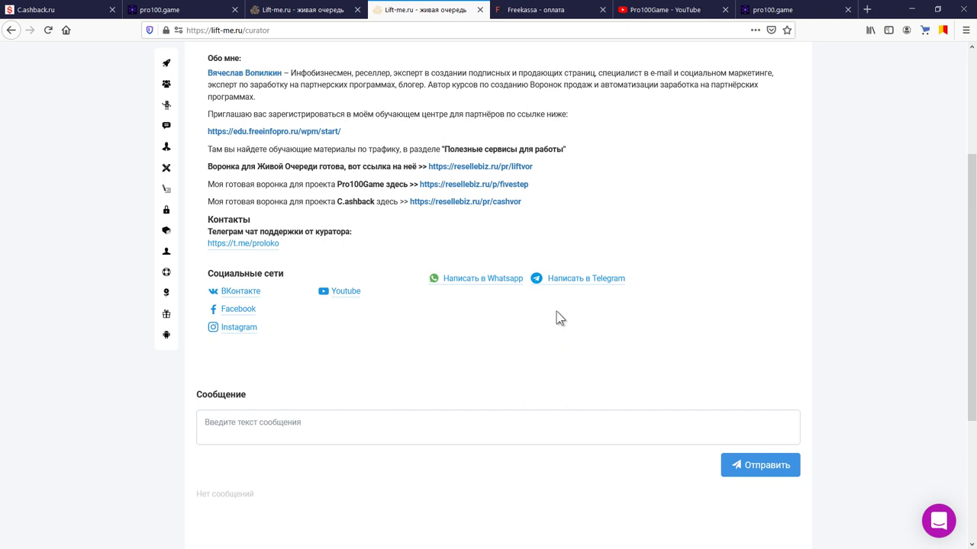
On the Freekassa page choose VISA RUB and paste in the account e-mail copied from the profile tab.
left_click(529, 10)
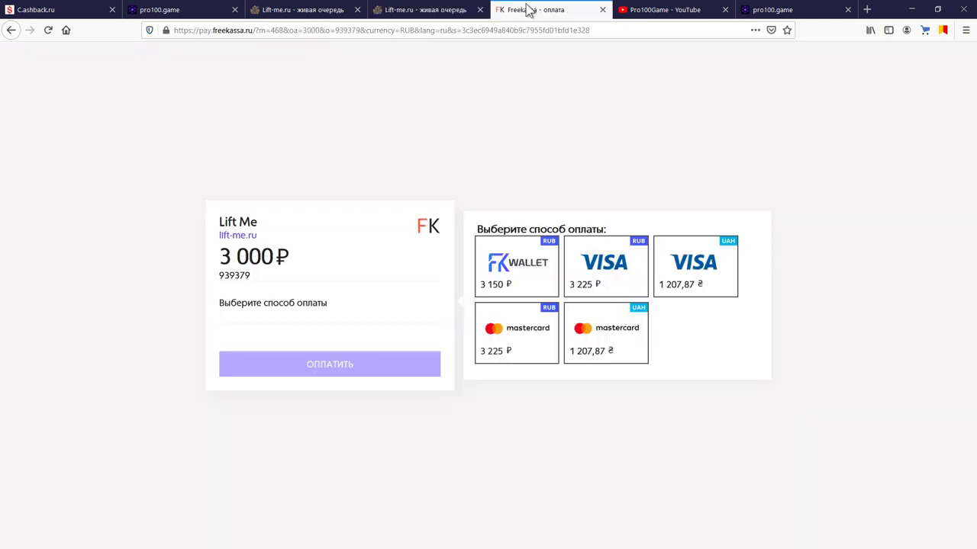
left_click(608, 260)
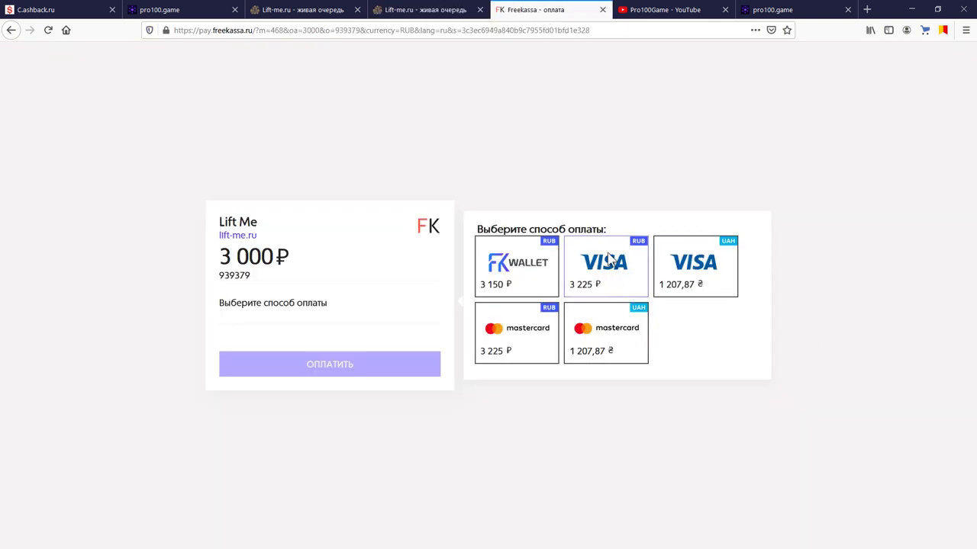
left_click(405, 350)
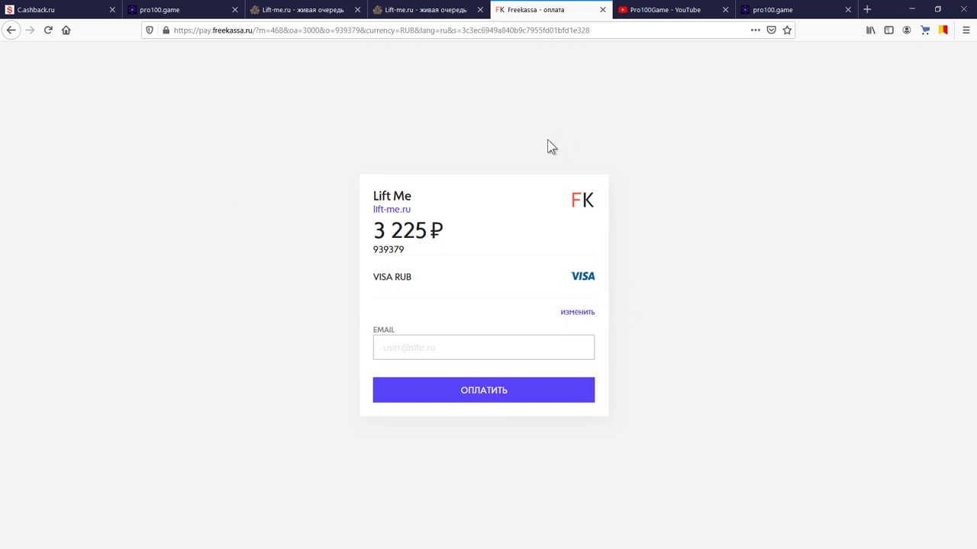
key("ctrl+Tab")
key("ctrl+Tab")
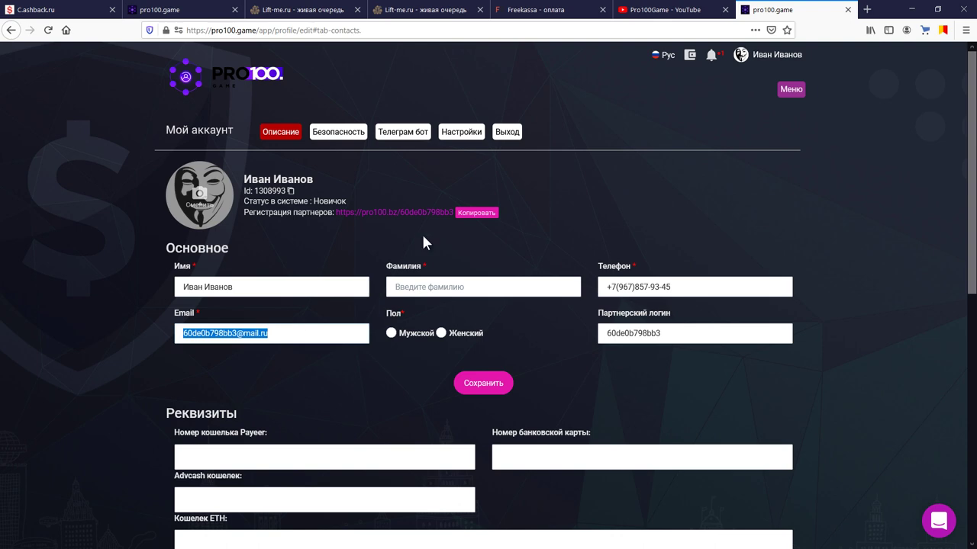
left_click(545, 11)
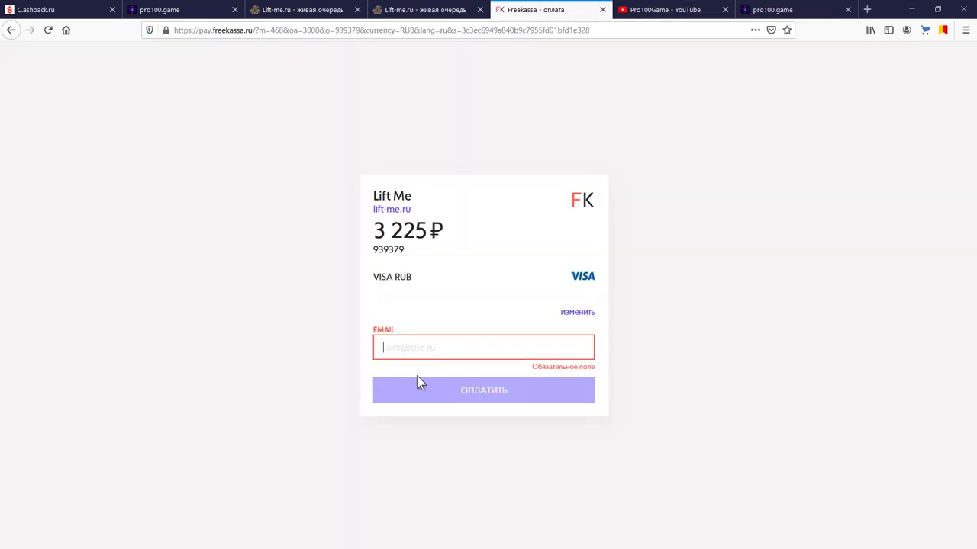
key("ctrl+v")
Submit with ОПЛАТИТЬ to reach the 3 225 ₽ card form, leave it empty, and return to the curator page.
left_click(456, 396)
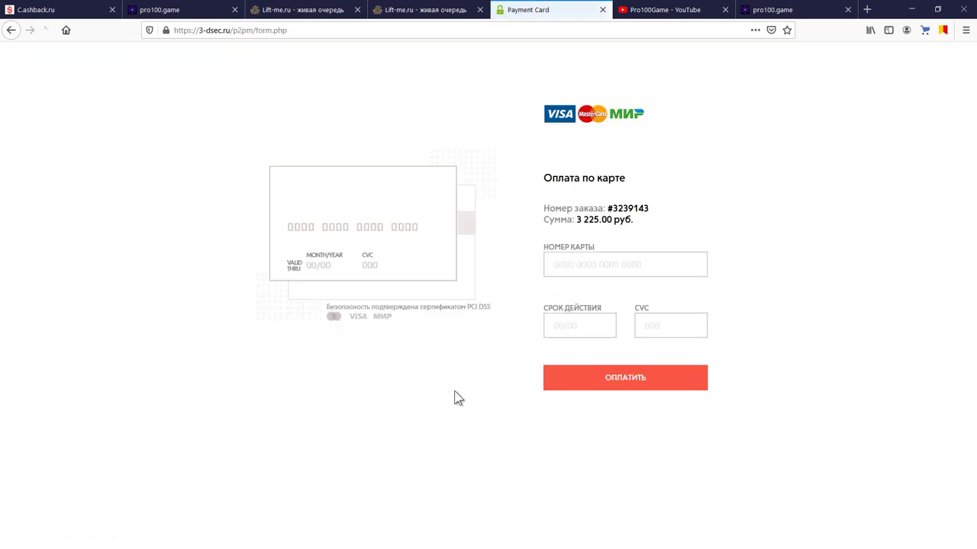
left_click(564, 264)
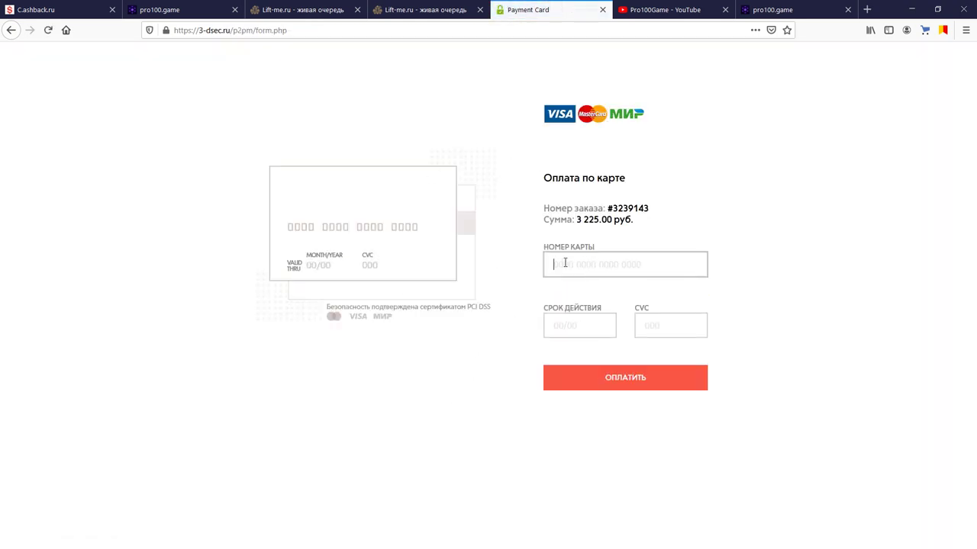
left_click(568, 326)
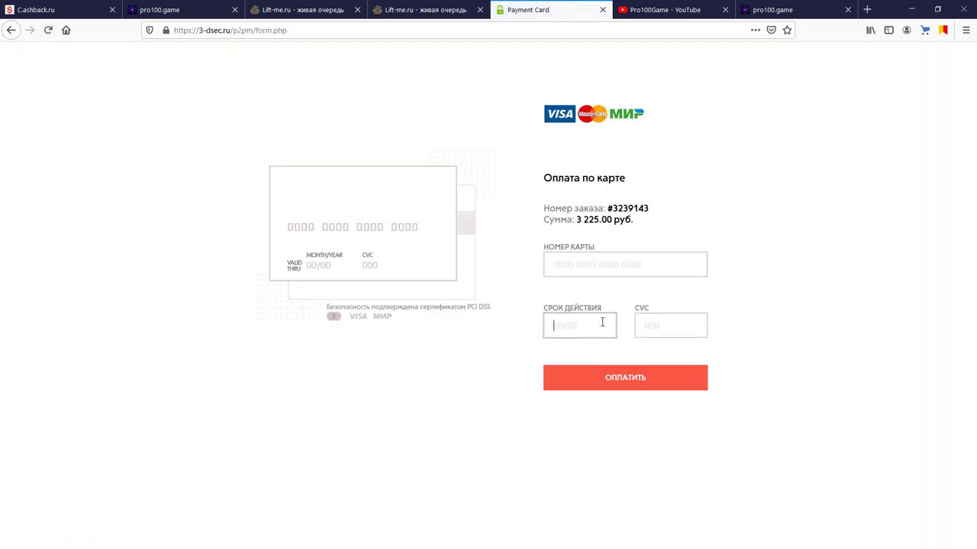
left_click(655, 325)
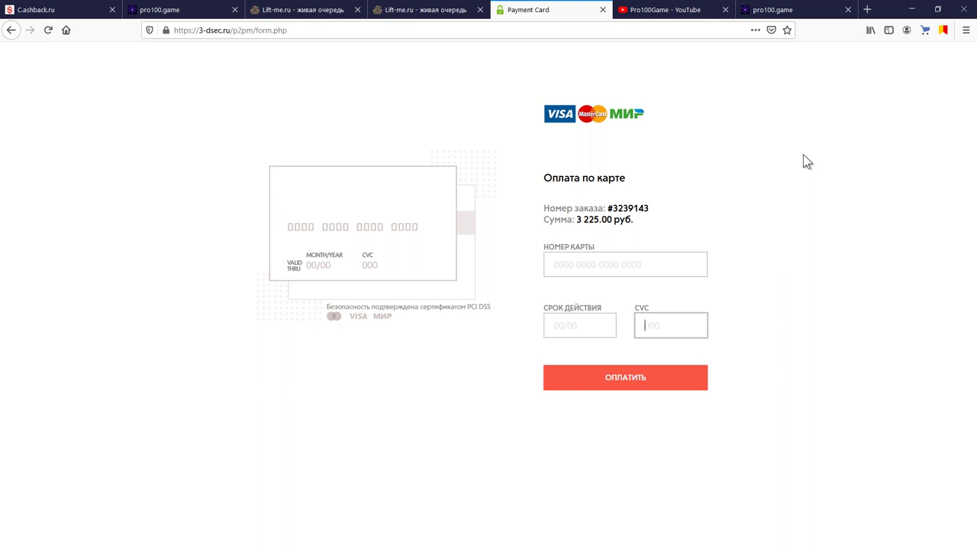
left_click(399, 10)
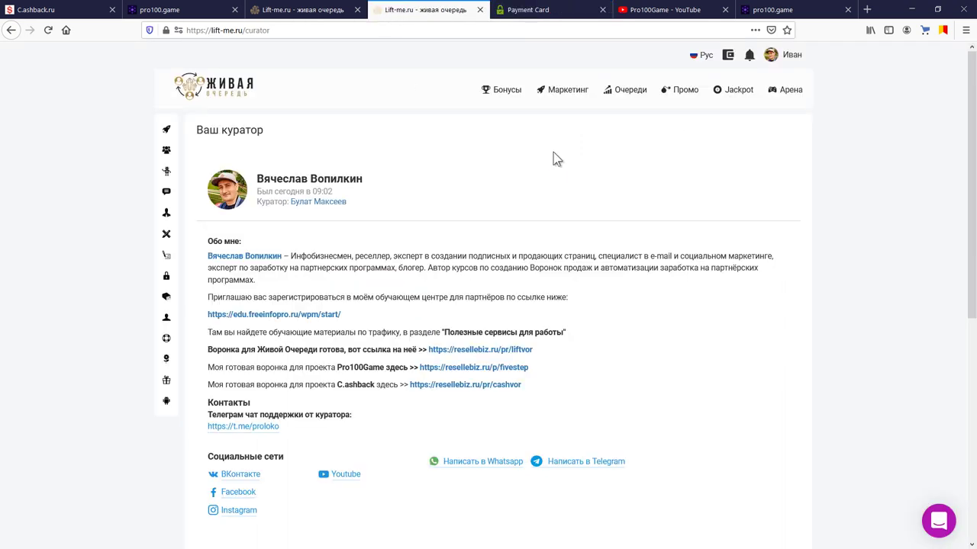
mouse_move(192, 153)
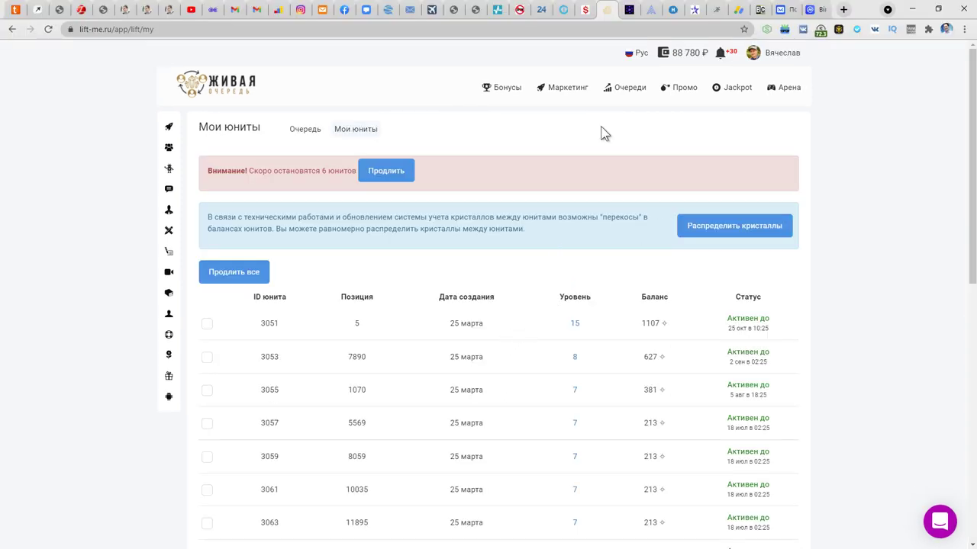
scroll(501, 193, "down", 4)
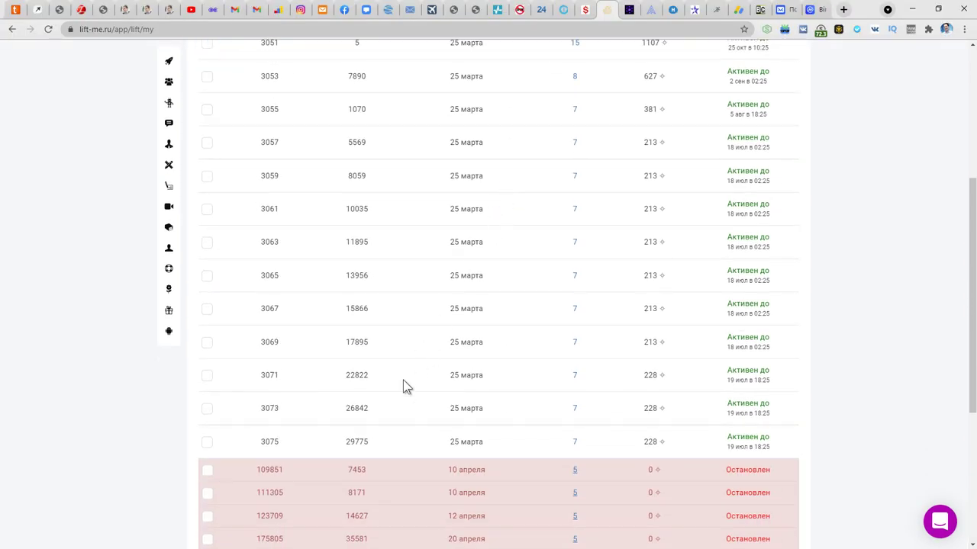
scroll(396, 444, "up", 2)
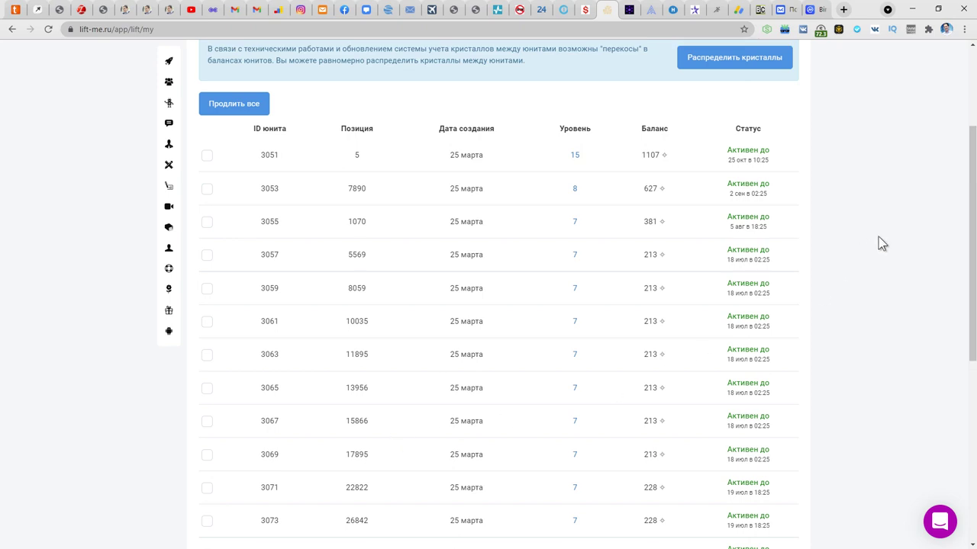
left_click_drag(970, 219, 970, 229)
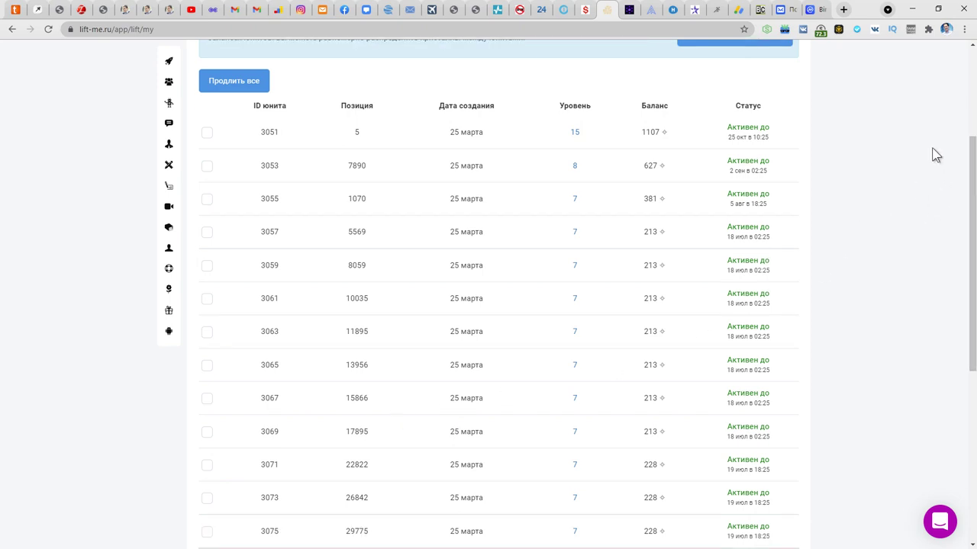
scroll(886, 233, "up", 3)
scroll(886, 232, "down", 2)
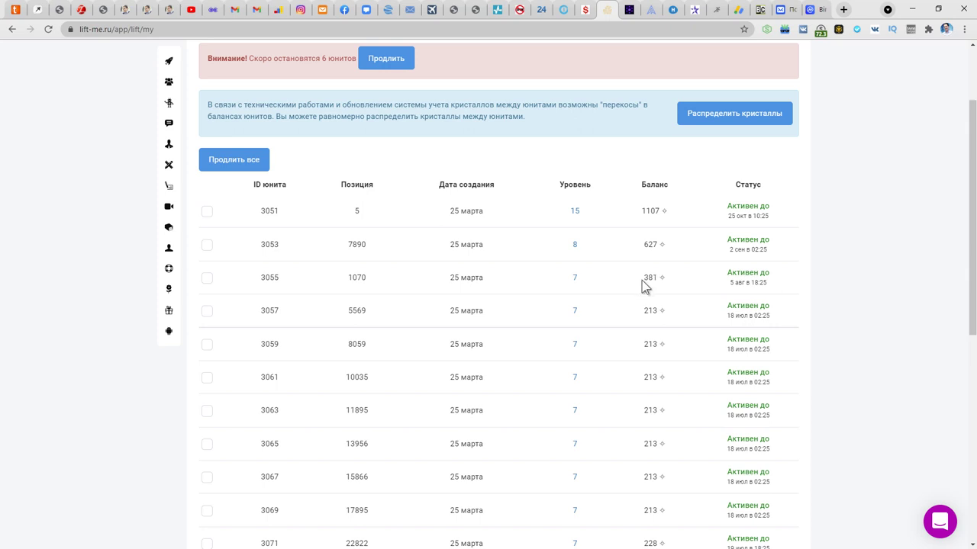
scroll(638, 289, "up", 2)
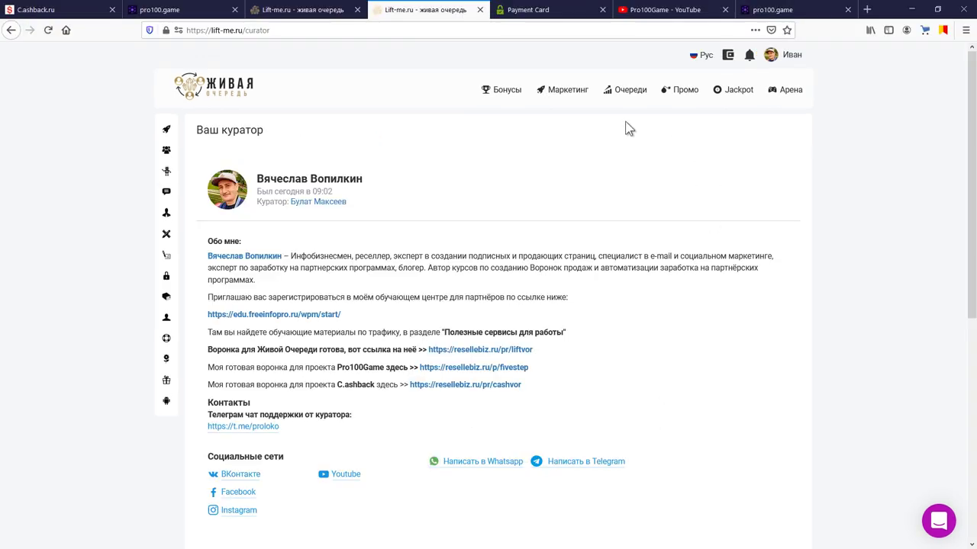
Open the curator's t.me/proloko Telegram channel, Денежный Локомотив В.Вопилкина, from the Контакты section.
mouse_move(181, 195)
scroll(454, 192, "down", 3)
scroll(625, 209, "up", 1)
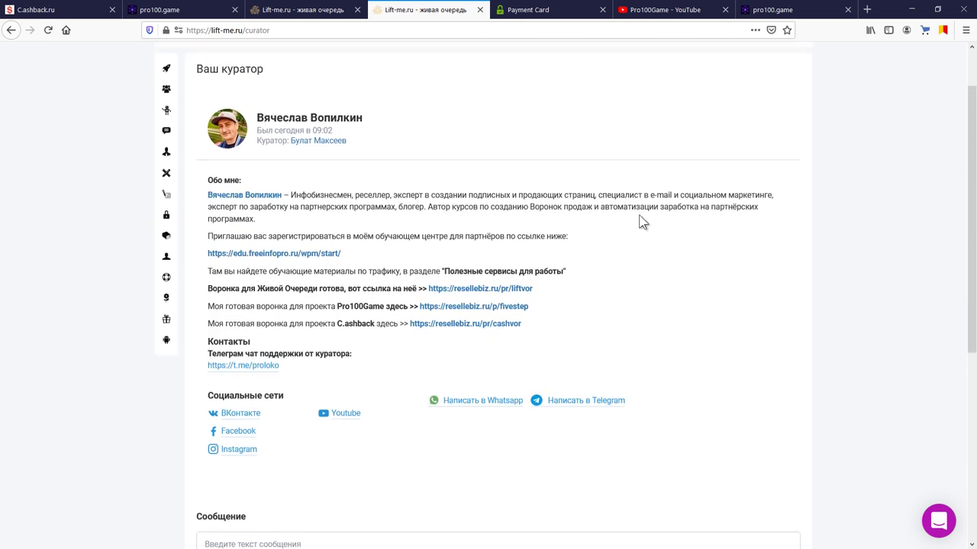
scroll(660, 233, "down", 2)
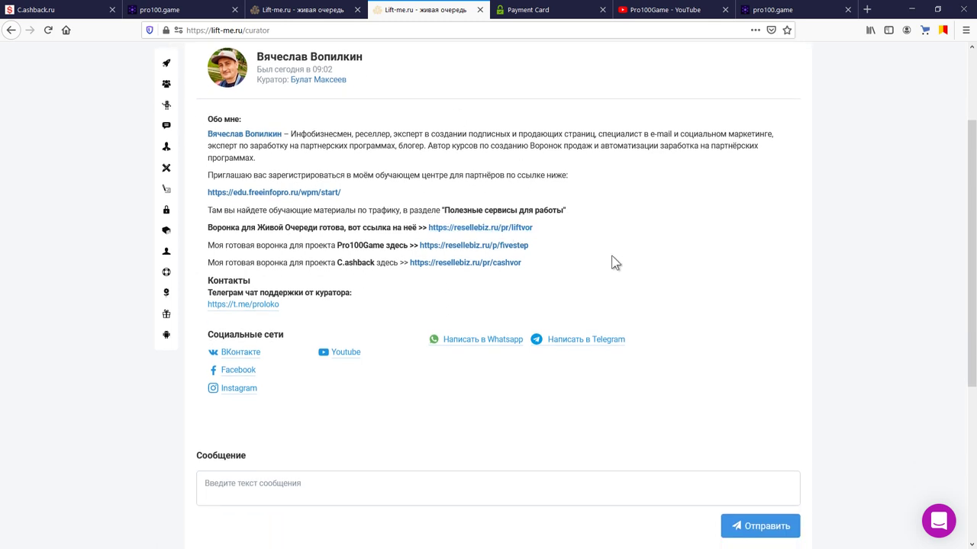
scroll(434, 161, "up", 2)
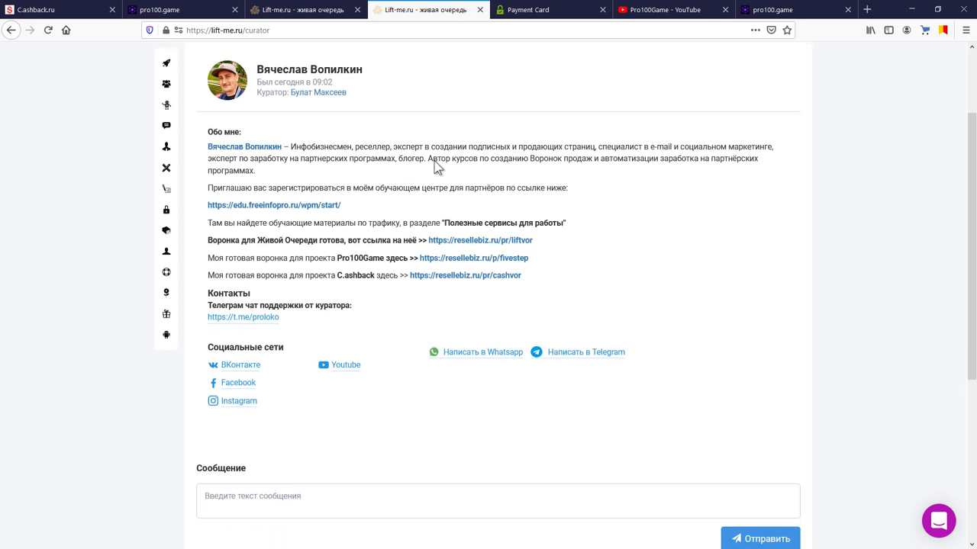
scroll(434, 161, "down", 2)
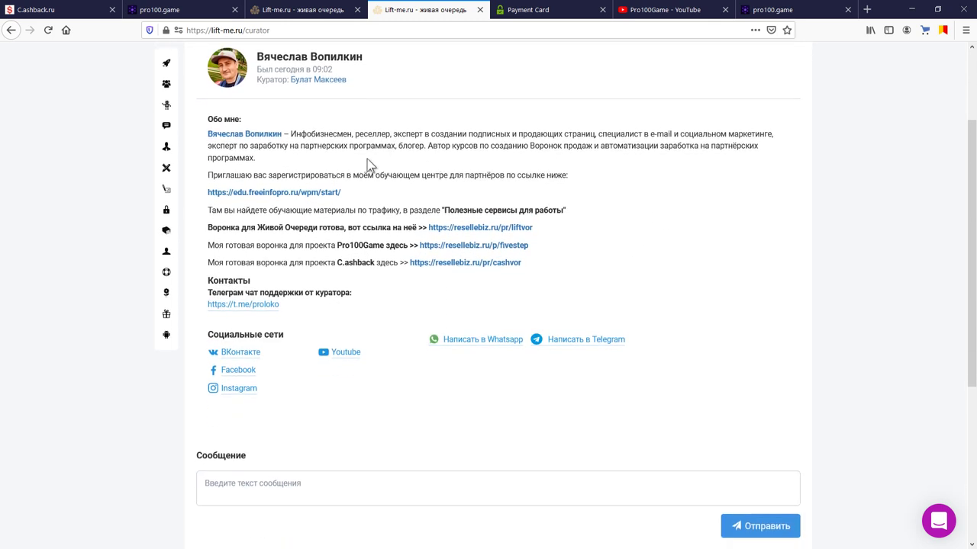
left_click(250, 307)
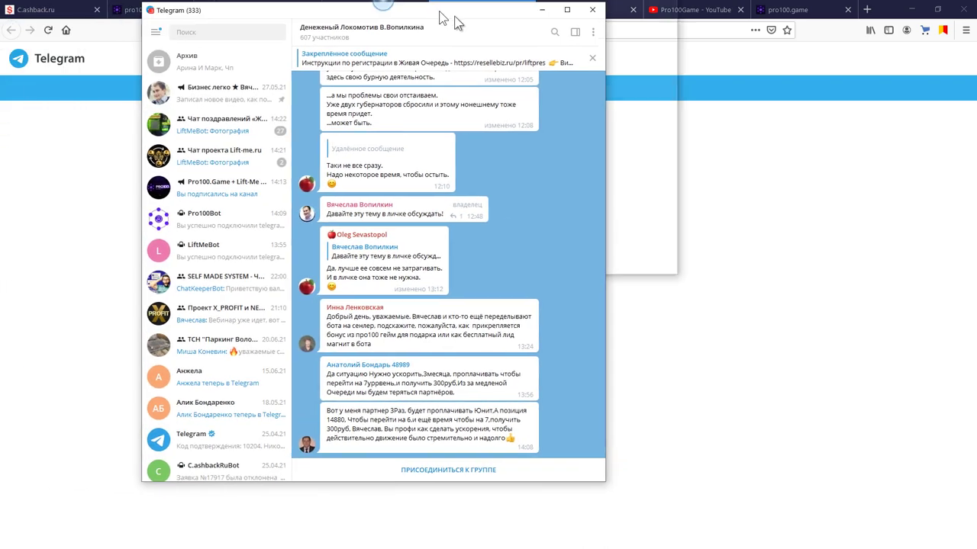
Bring up the channel's pinned registration instructions in Telegram and scroll through them.
left_click_drag(442, 15, 445, 35)
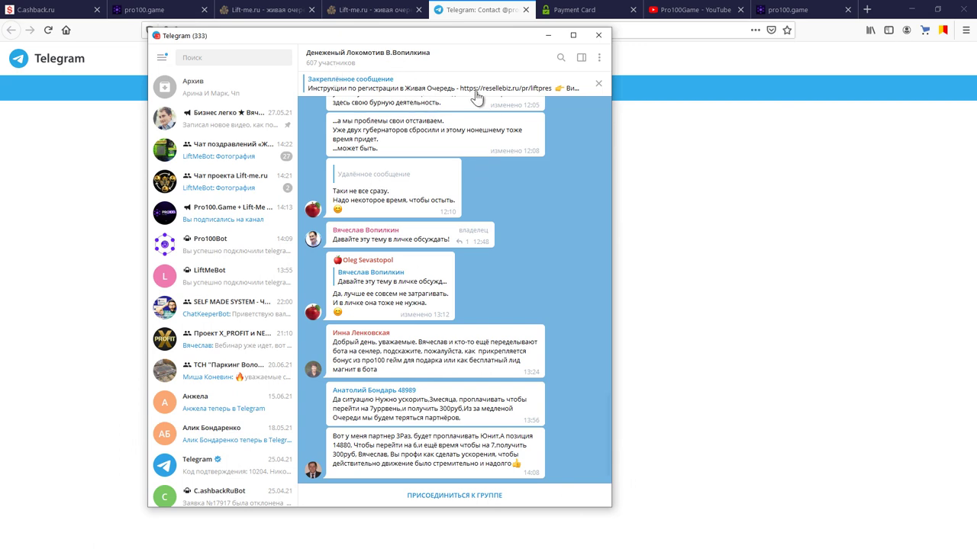
left_click(500, 90)
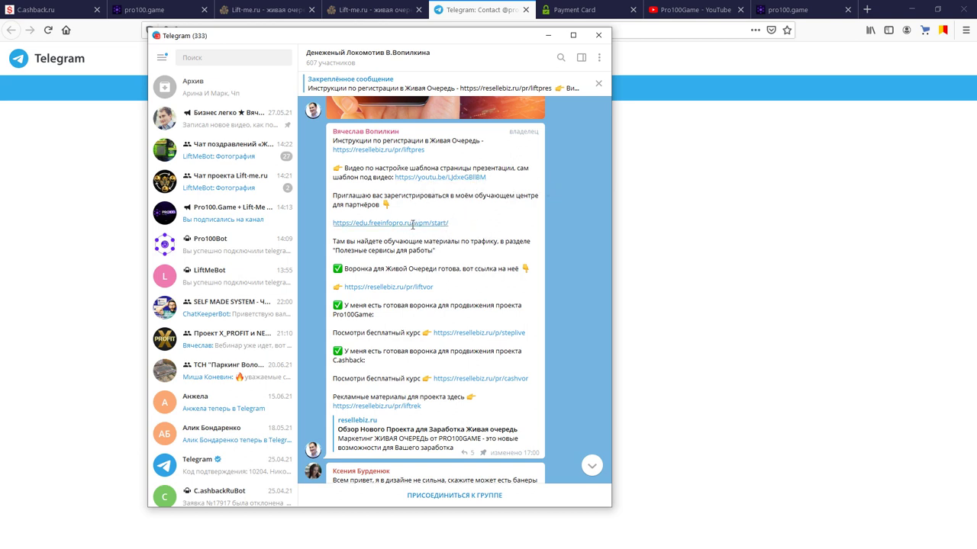
scroll(423, 218, "down", 1)
scroll(439, 203, "up", 1)
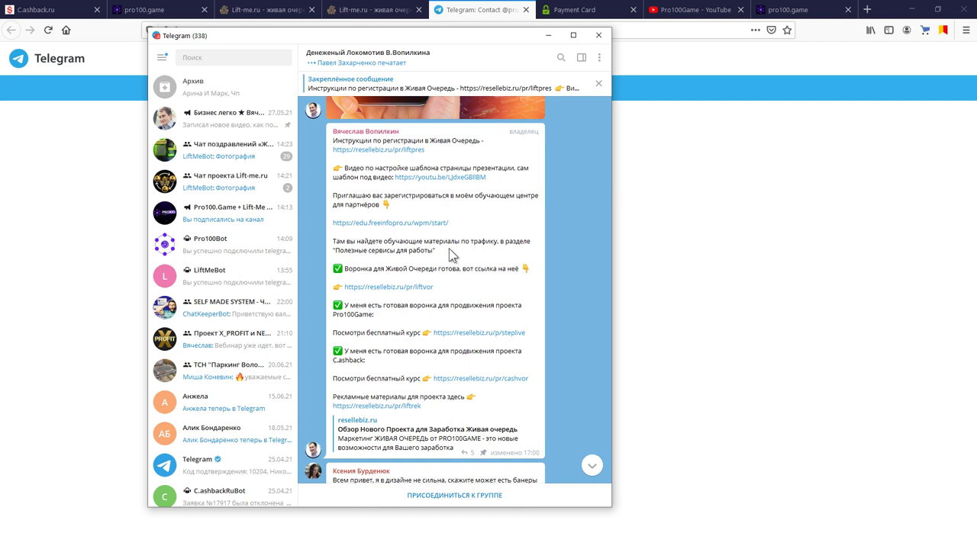
scroll(444, 267, "down", 1)
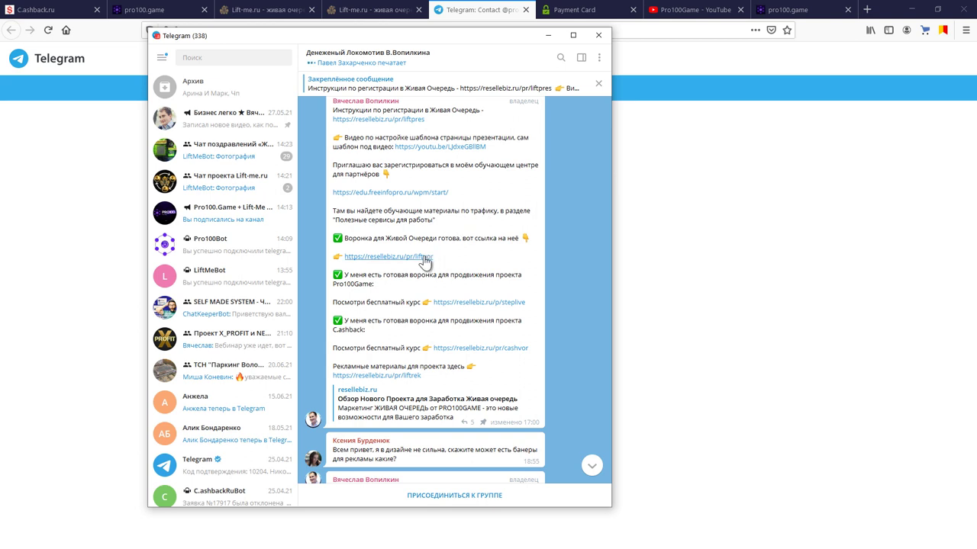
Open the free Pro100Game course link, jump to the latest messages, and close Telegram.
left_click(469, 303)
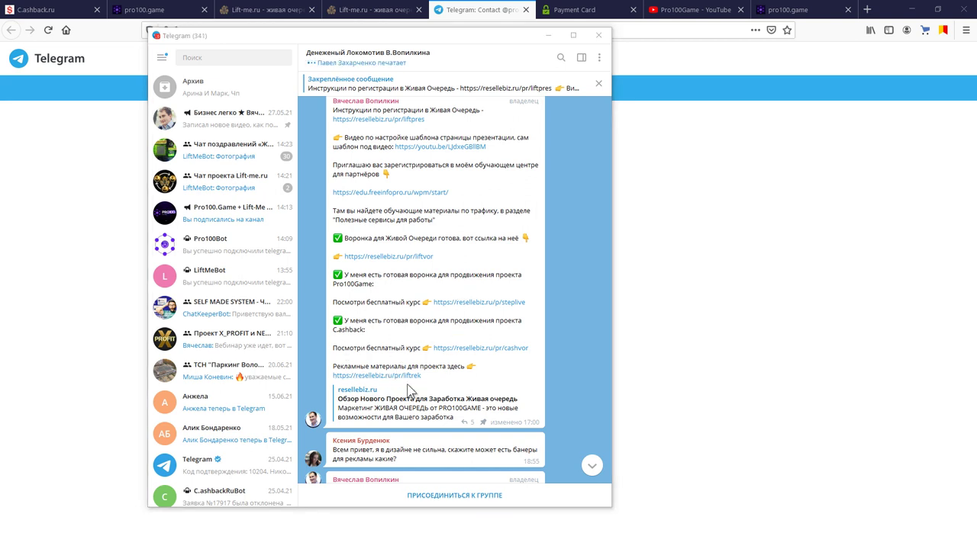
scroll(454, 363, "down", 1)
scroll(457, 343, "up", 2)
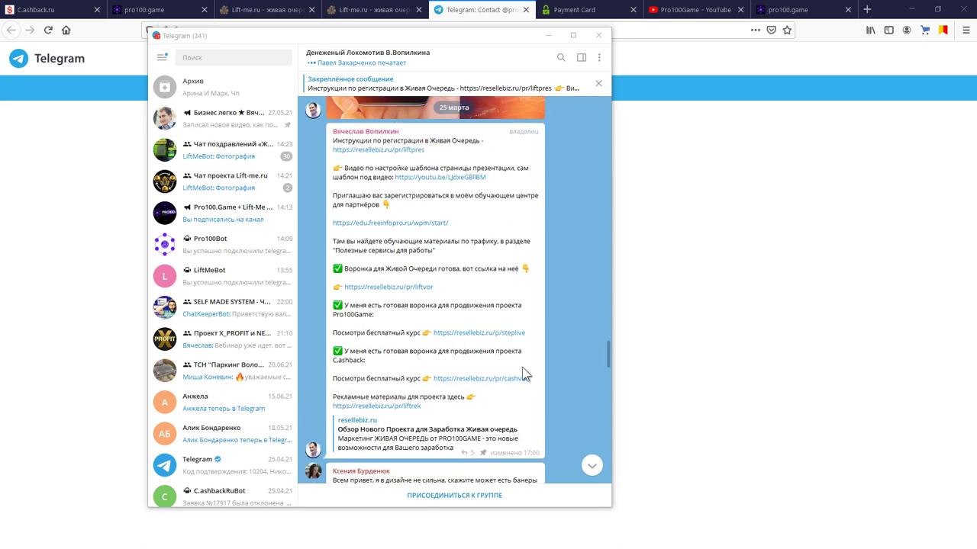
left_click(592, 466)
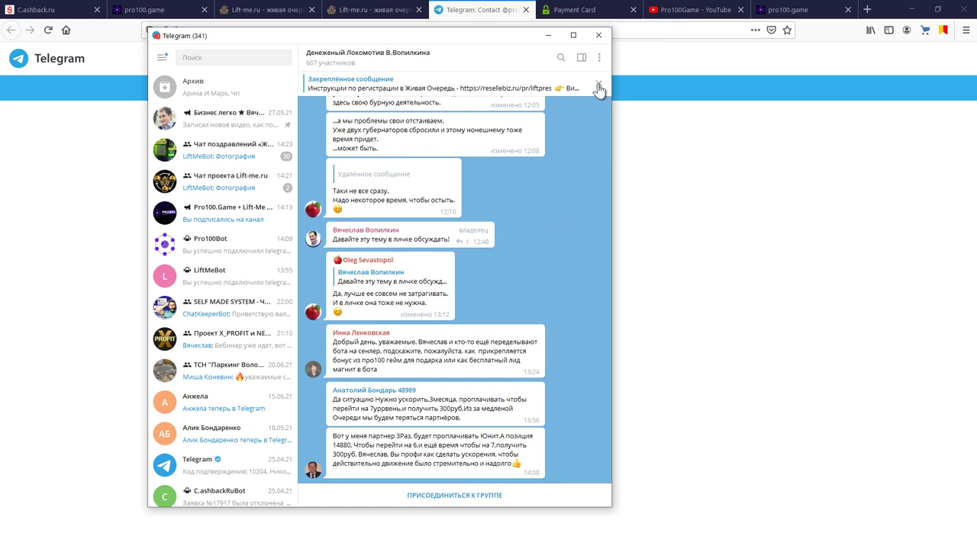
left_click(600, 36)
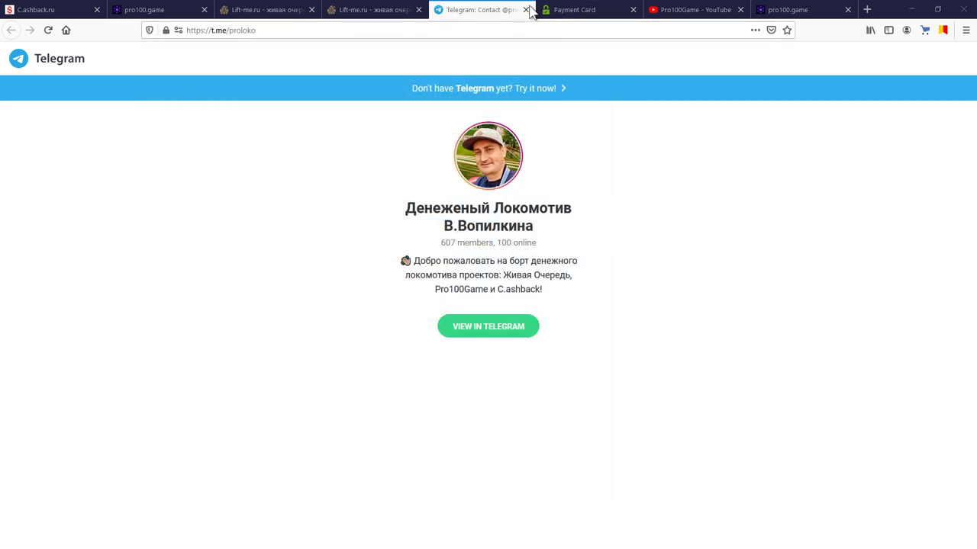
Close the t.me channel tab and expand the Lift-me sidebar navigation menu.
left_click(525, 10)
scroll(665, 247, "up", 1)
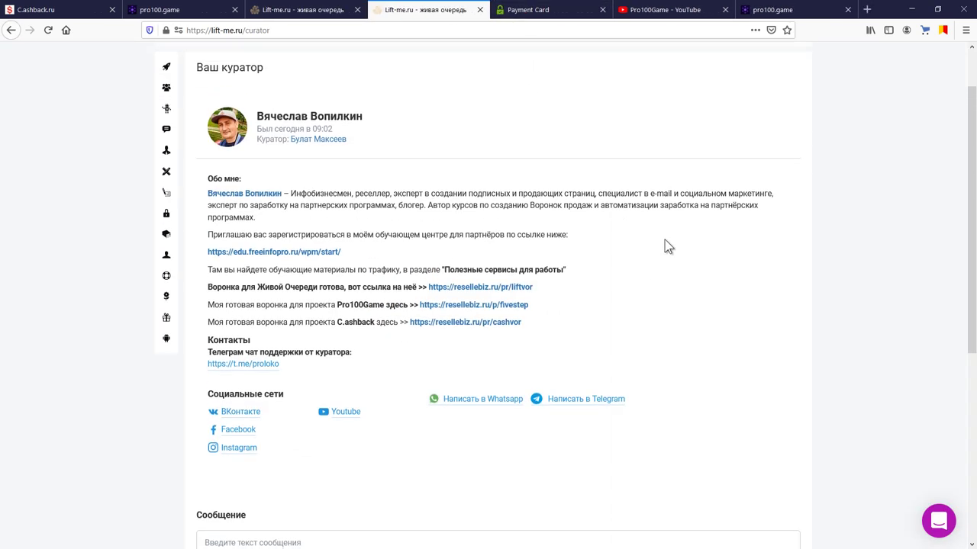
mouse_move(184, 226)
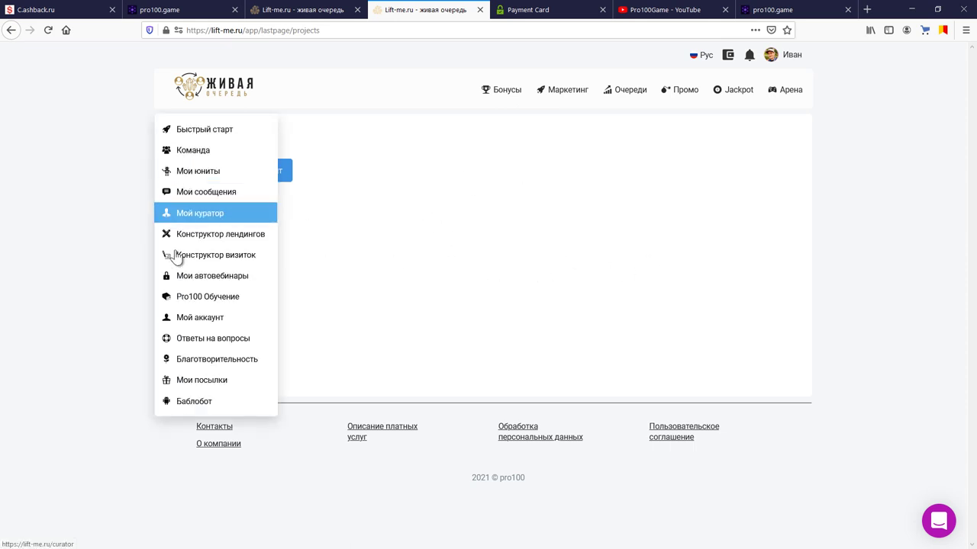
Open Конструктор визиток and look through its Профиль, Соц. сети and Ссылки tabs.
left_click(202, 257)
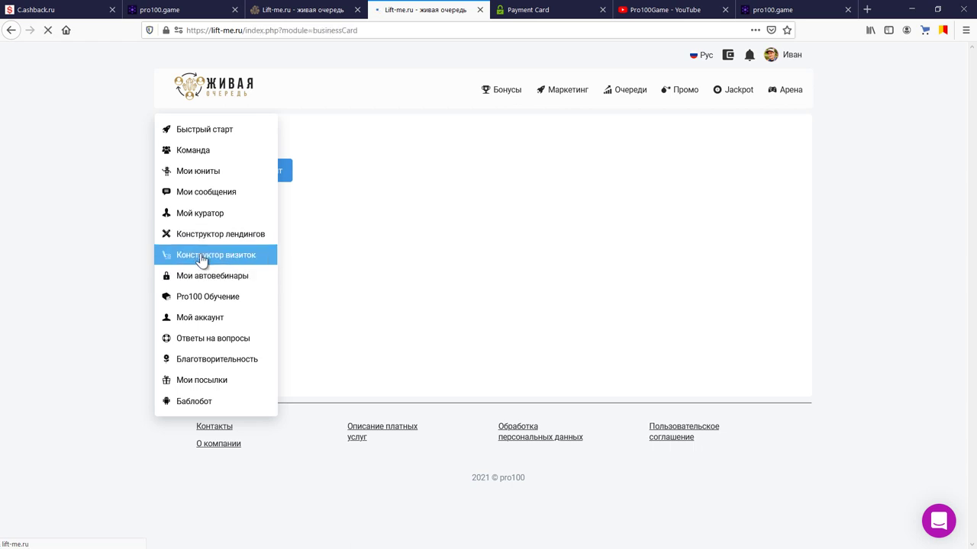
scroll(408, 234, "down", 1)
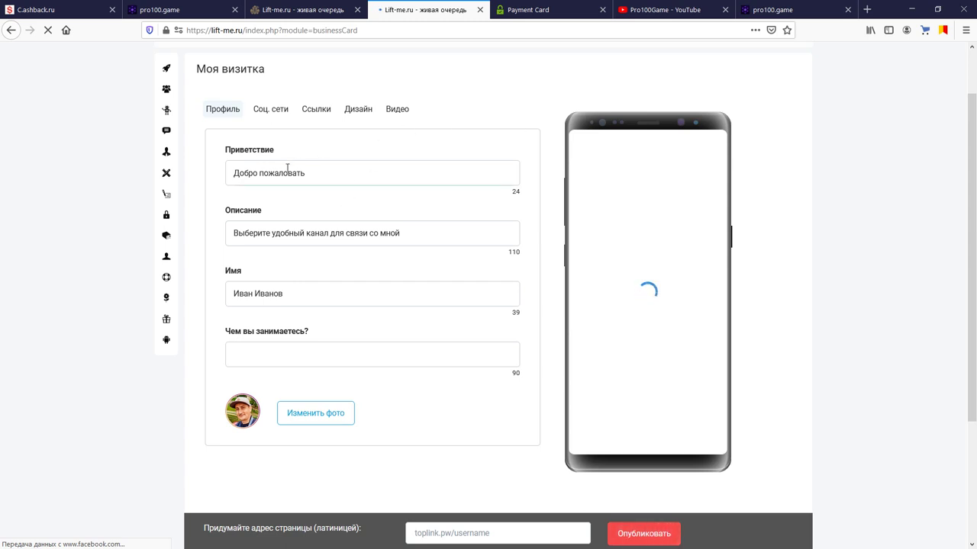
left_click(271, 355)
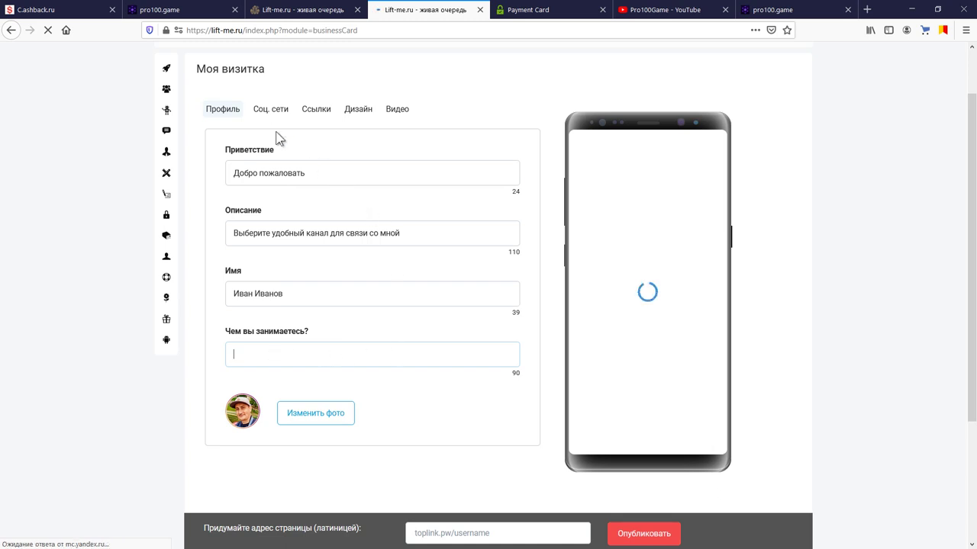
left_click(269, 110)
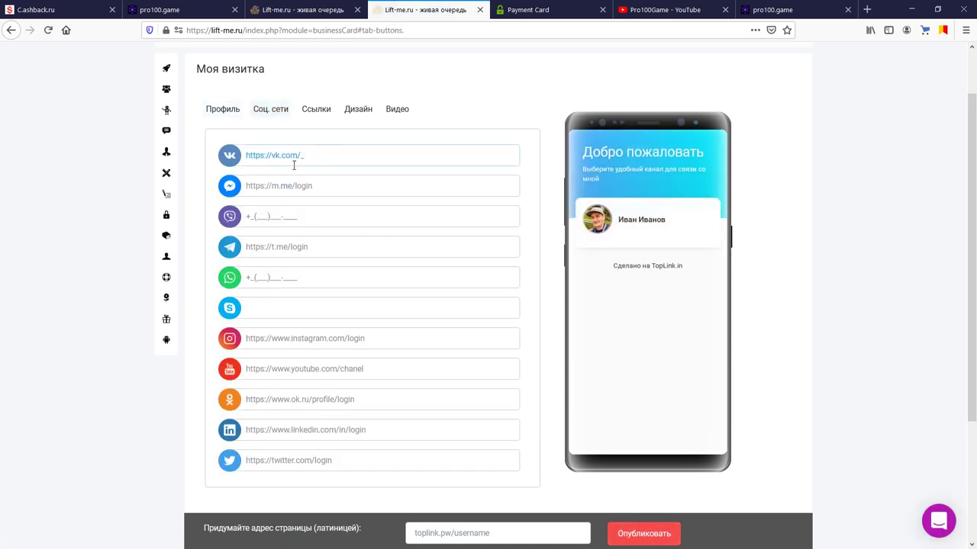
left_click(316, 112)
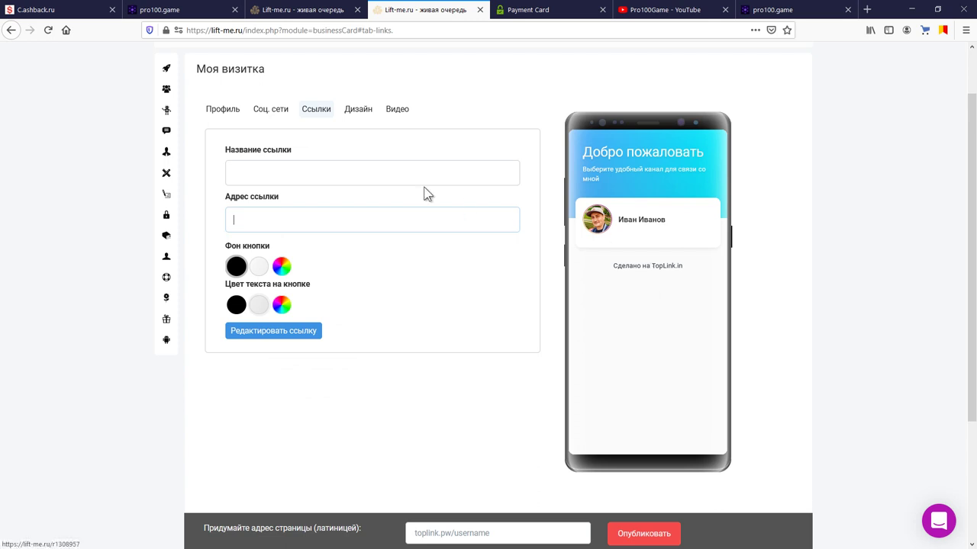
In Дизайн, set the card background to the first Библиотека картинок photo, then switch to Своя картинка.
left_click(358, 110)
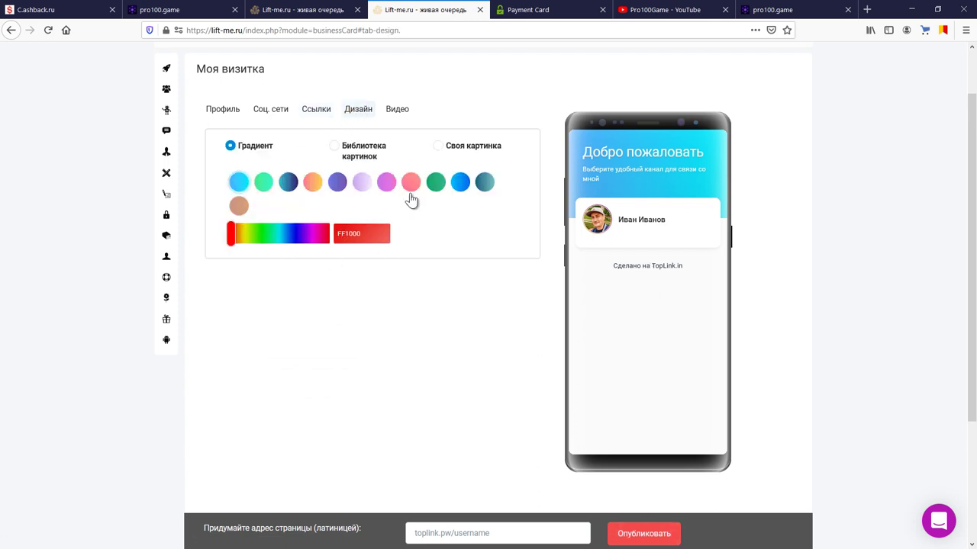
left_click(335, 147)
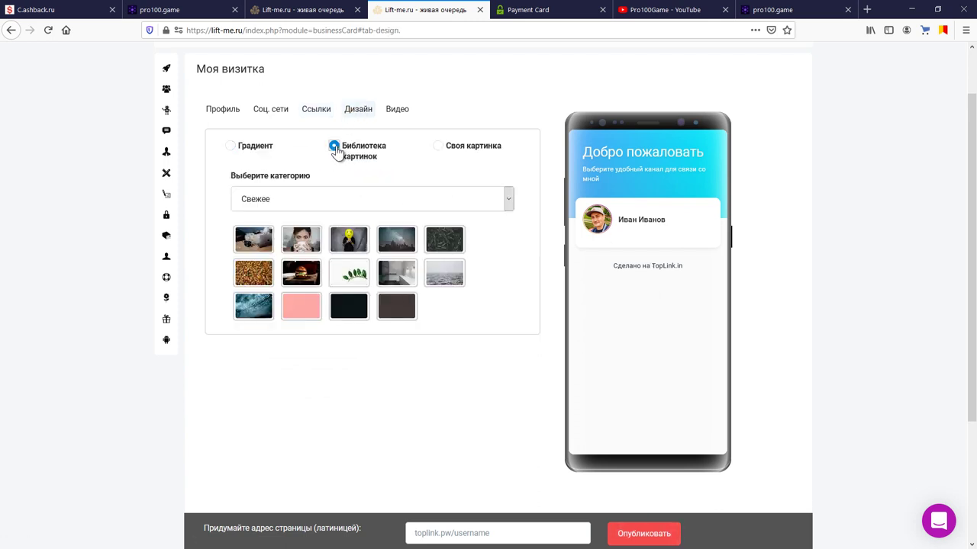
left_click(258, 242)
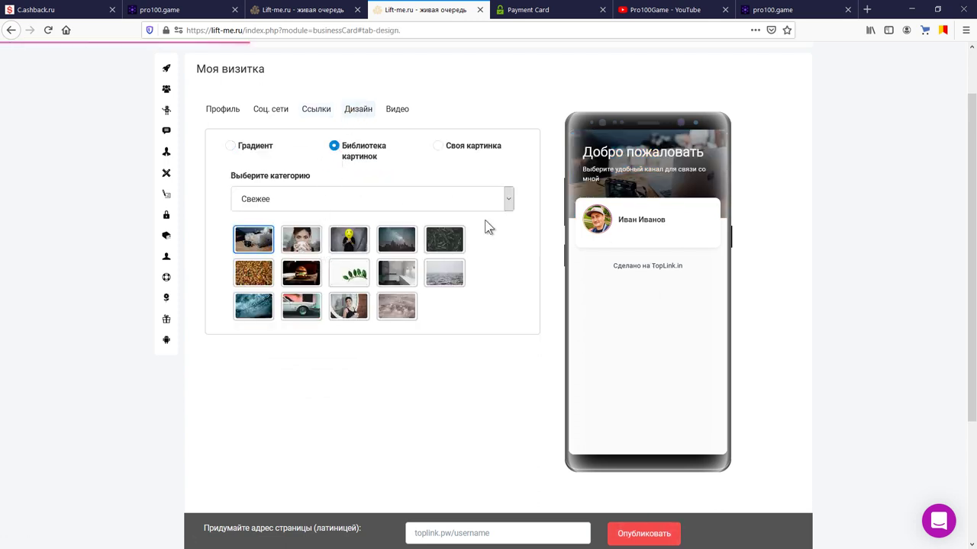
left_click(439, 147)
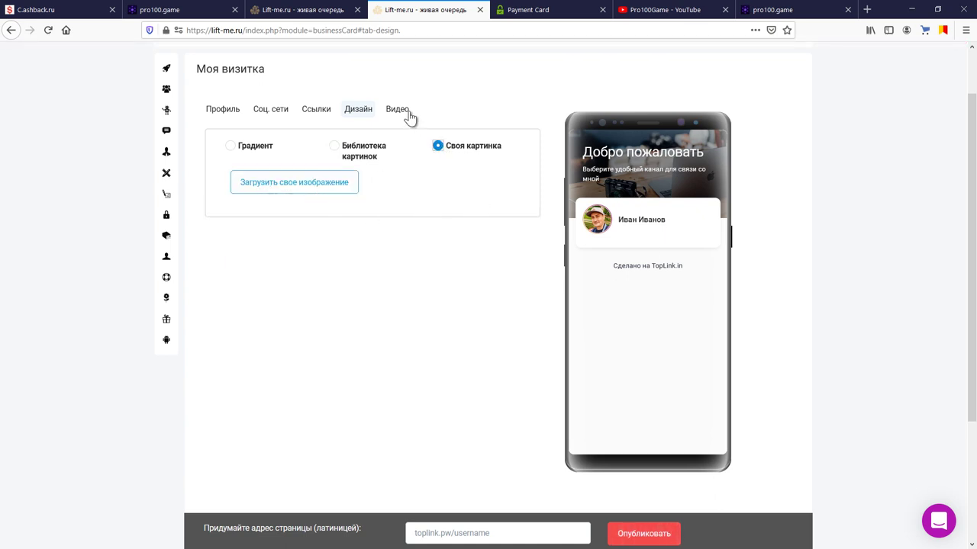
Go to the Видео section and start entering a YouTube video link.
left_click(405, 111)
type("https://www.youtube.com/watch?v=")
left_click(394, 162)
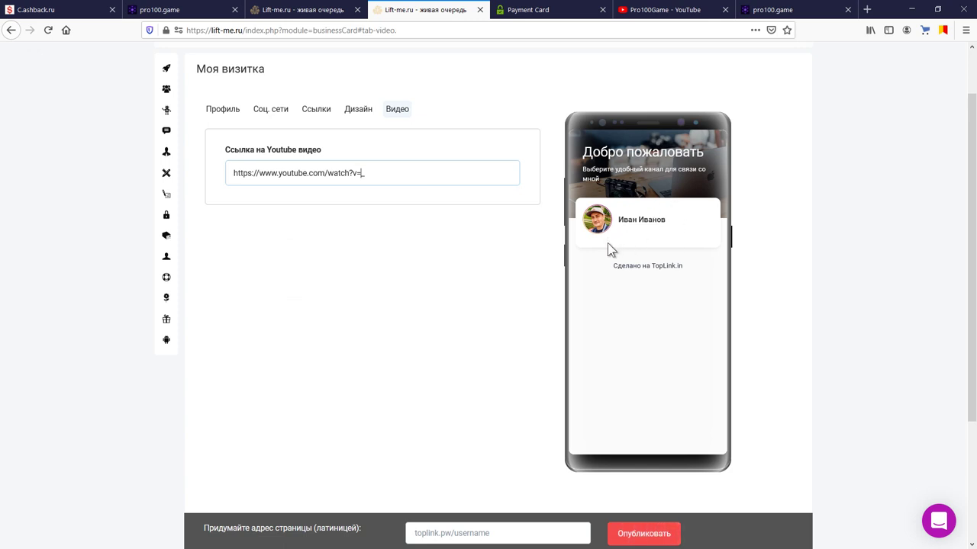
scroll(430, 355, "down", 2)
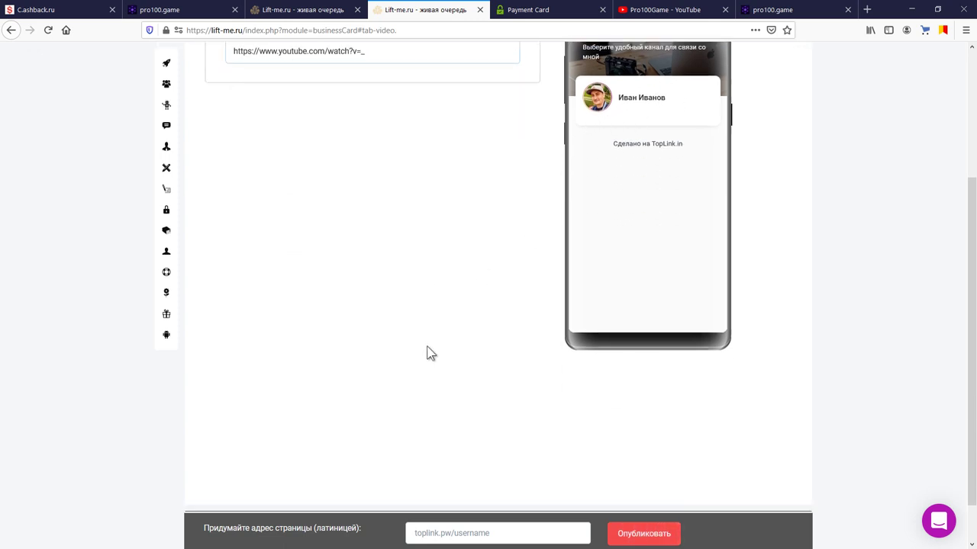
scroll(428, 352, "up", 2)
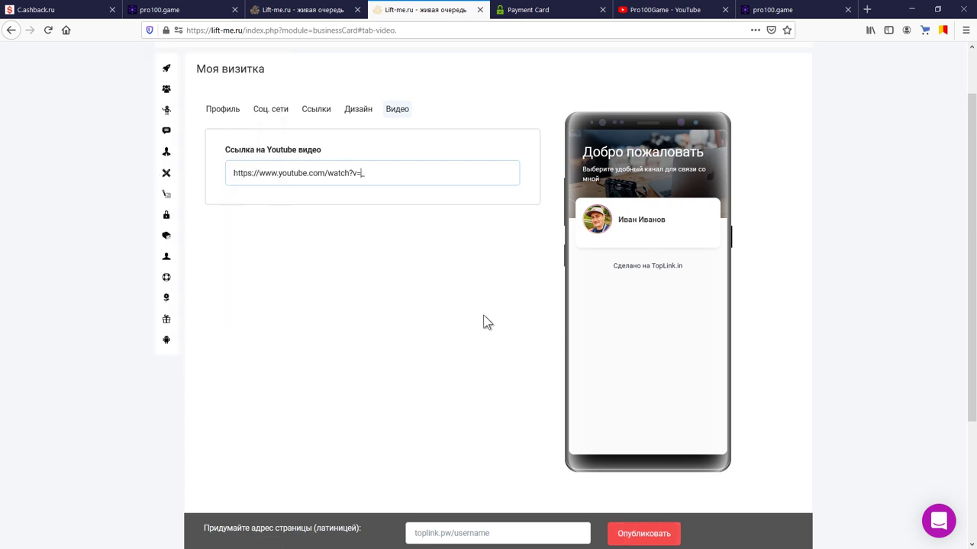
mouse_move(185, 170)
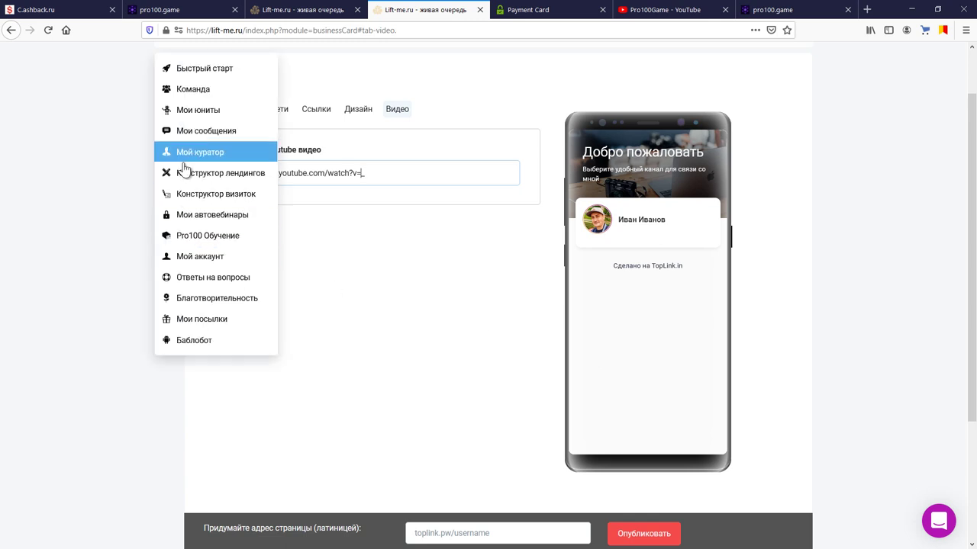
left_click(185, 217)
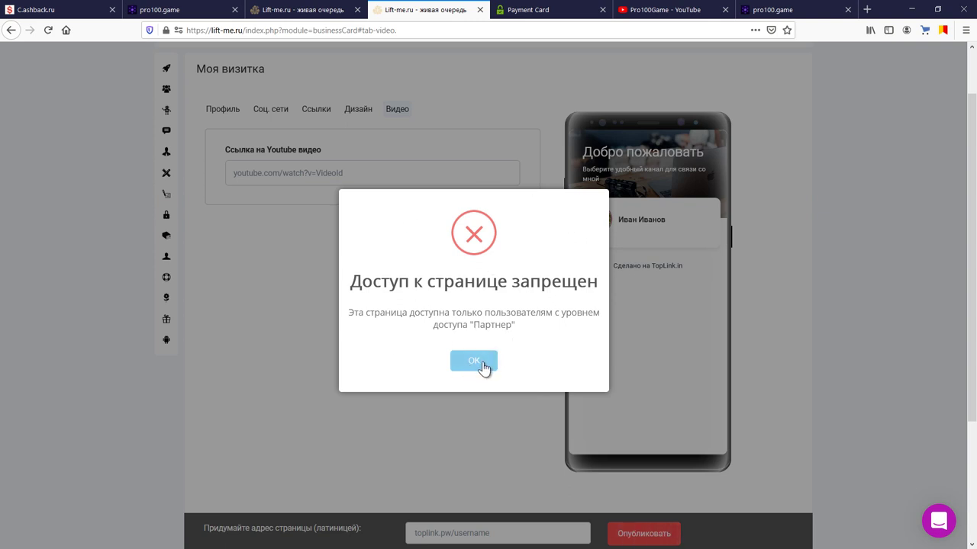
left_click(483, 367)
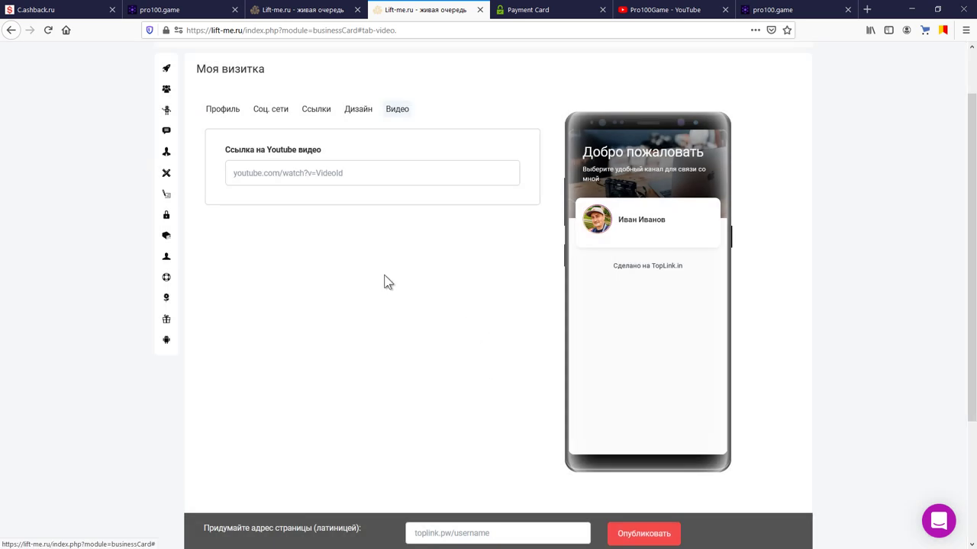
mouse_move(169, 195)
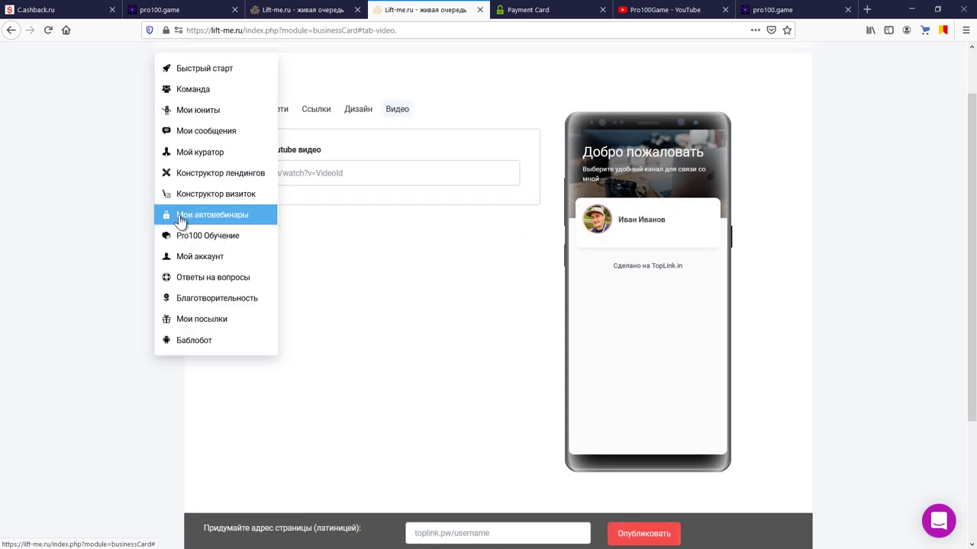
Leave the profile settings and go to the 'Ответы на вопросы' FAQ page via the sidebar.
left_click(209, 262)
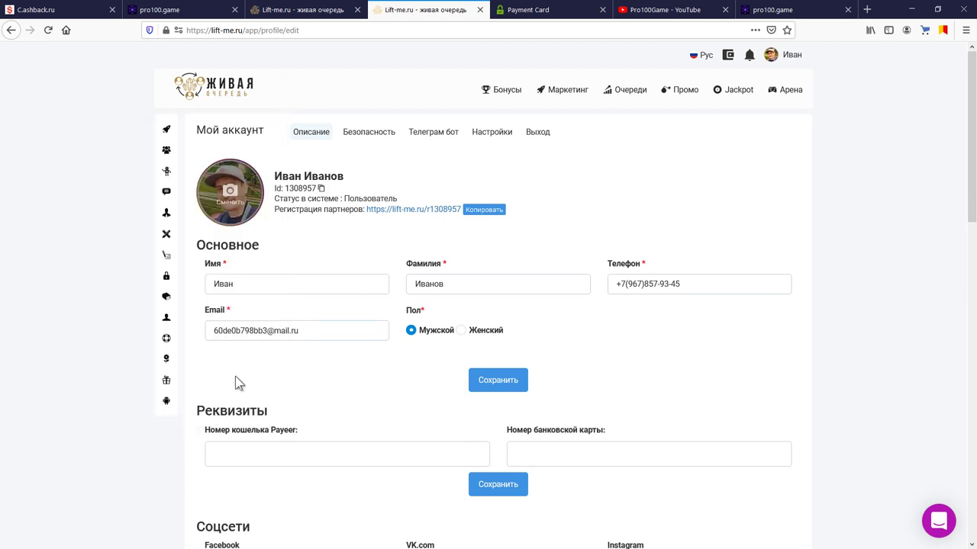
mouse_move(174, 297)
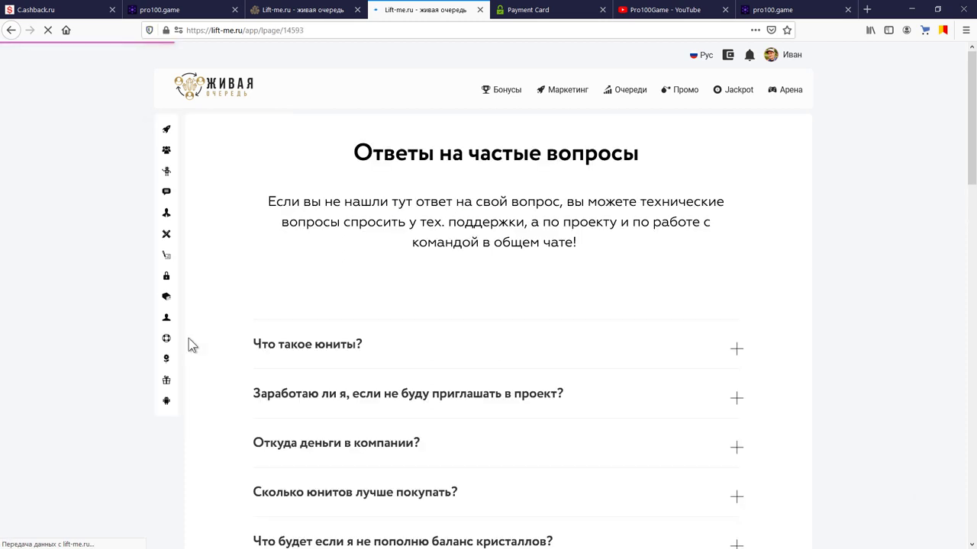
Expand and collapse 'Что такое юниты?', then scroll down to the gold channel and chat link buttons.
scroll(605, 257, "down", 3)
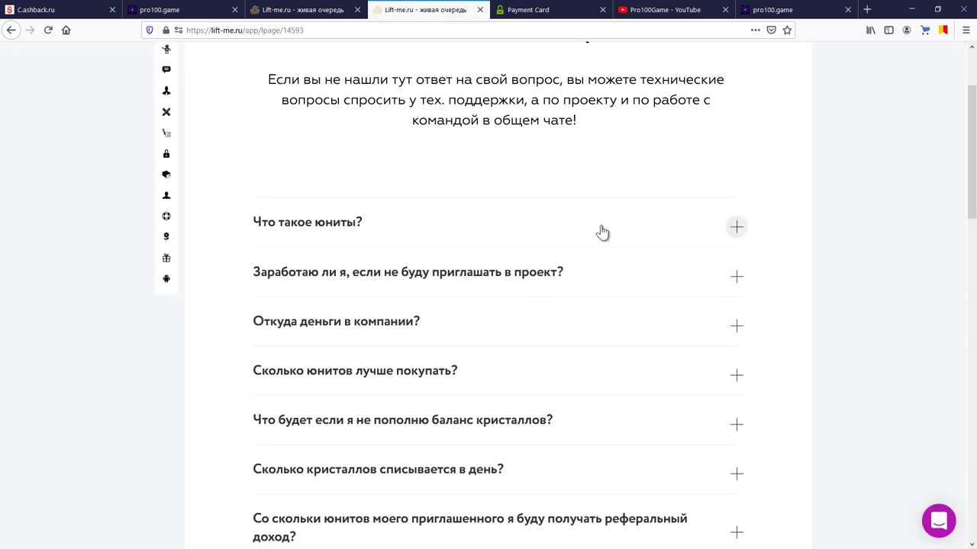
left_click(602, 229)
left_click(602, 230)
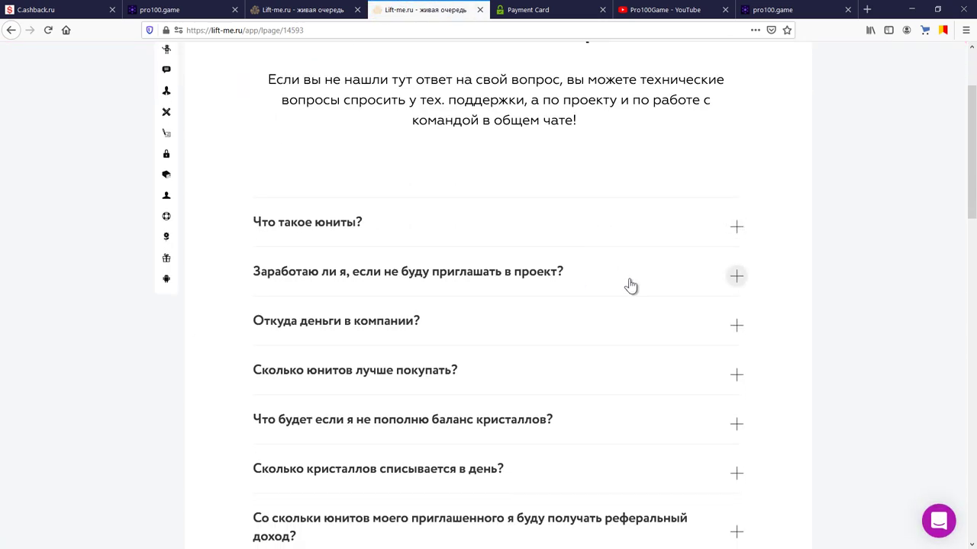
scroll(628, 285, "down", 4)
scroll(489, 198, "down", 12)
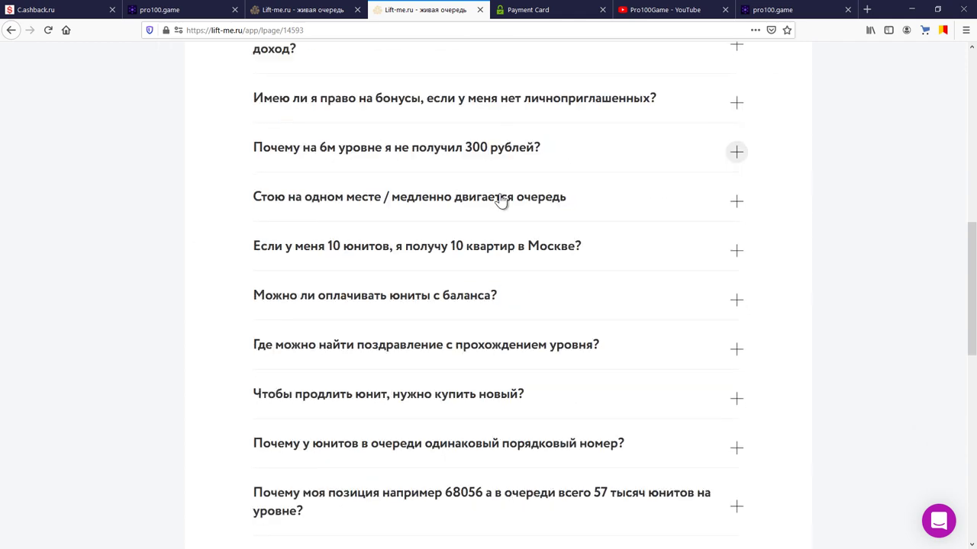
scroll(534, 221, "down", 9)
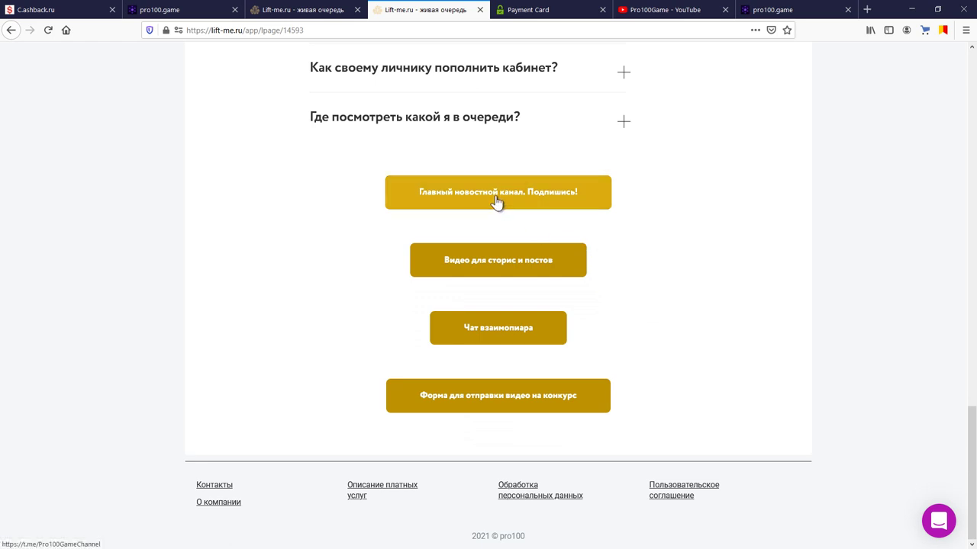
Browse the 'Видео для сторис и постов' channel in Telegram, then close Telegram and leftover tabs.
left_click(482, 264)
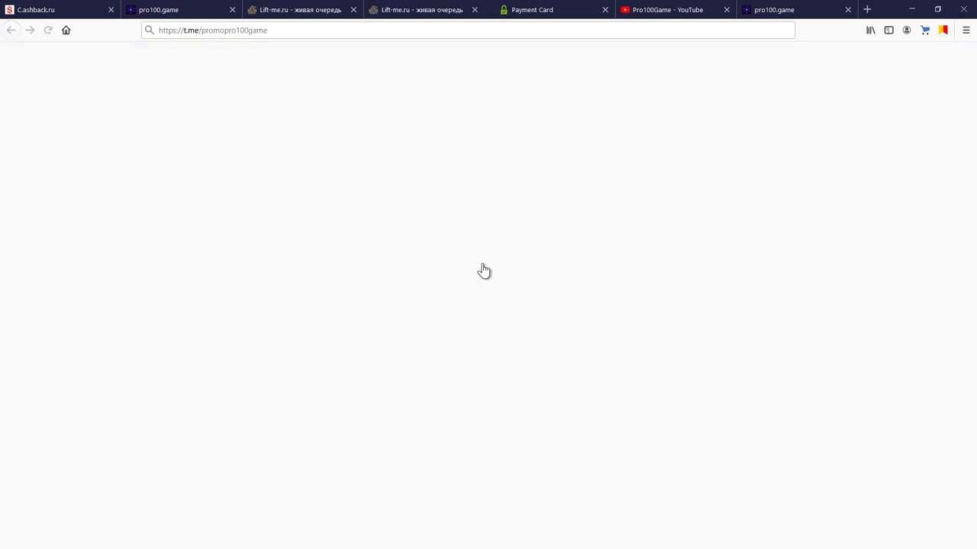
scroll(534, 366, "up", 6)
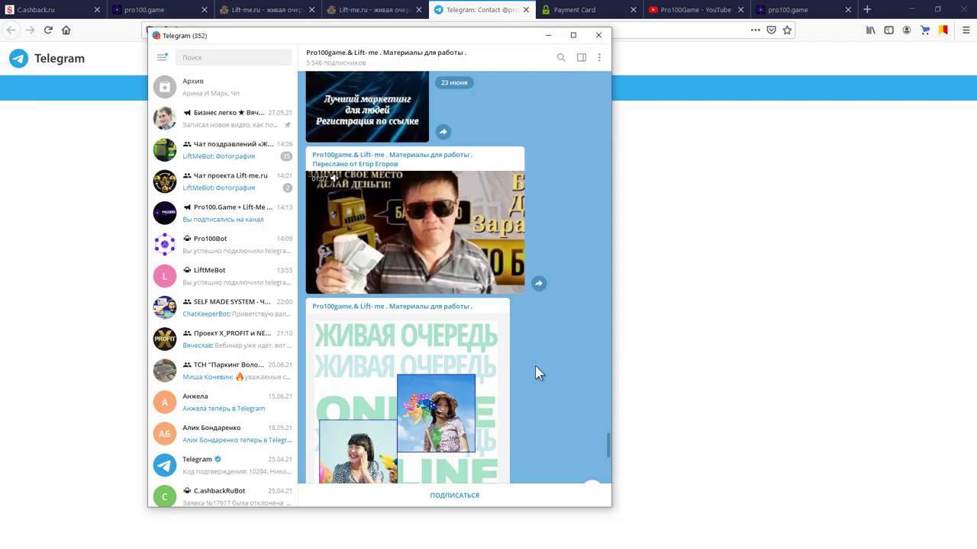
left_click_drag(610, 439, 638, 145)
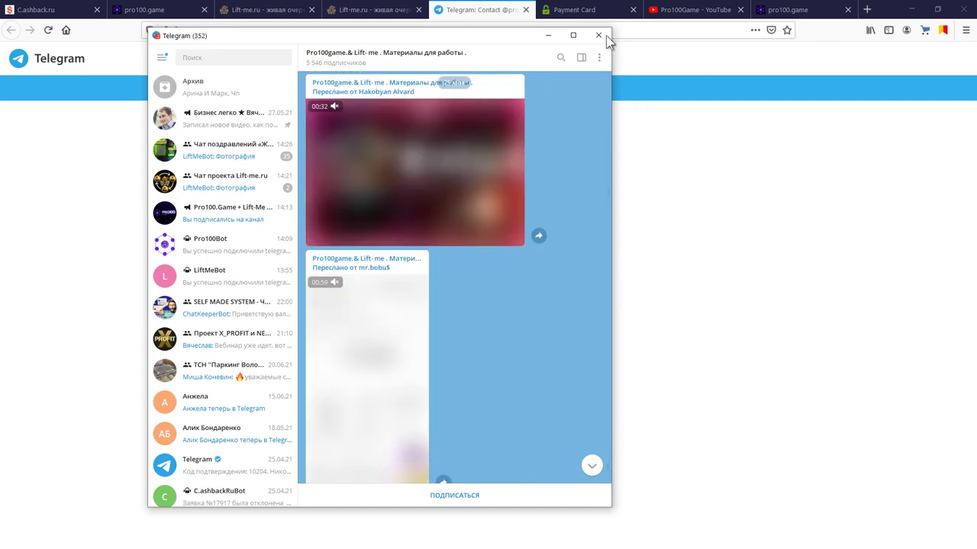
left_click_drag(610, 197, 626, 489)
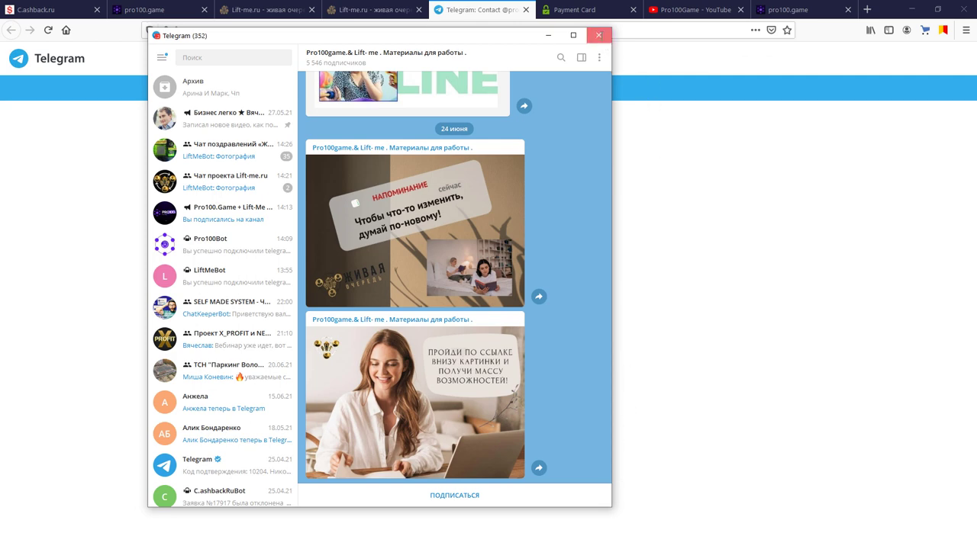
left_click(599, 35)
left_click(526, 10)
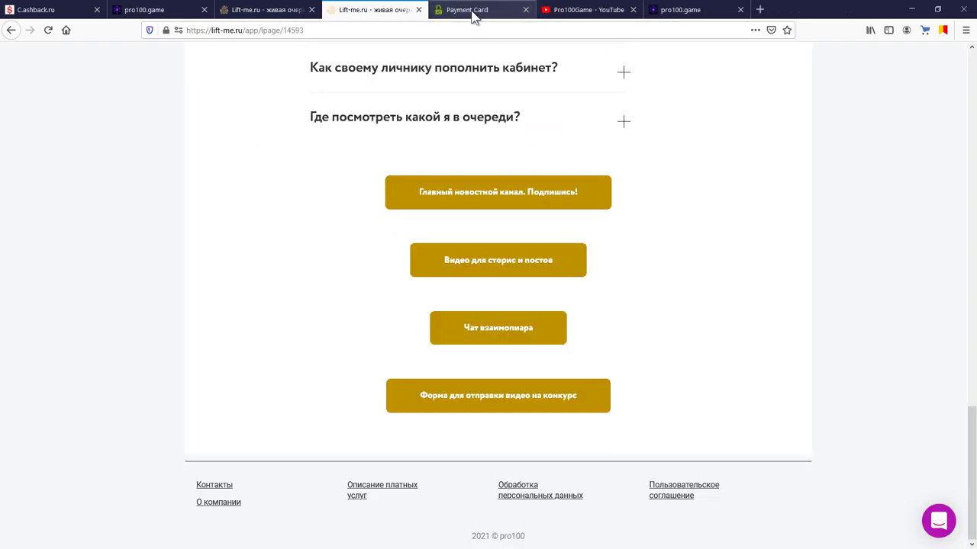
left_click(526, 10)
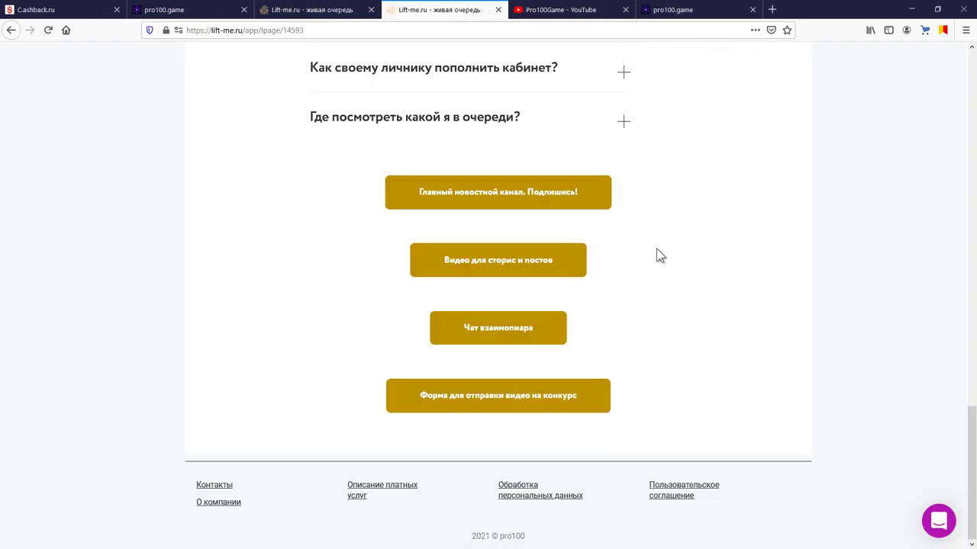
Open the 'Чат взаимопиара' invite, decline joining with ОТМЕНА, and close Telegram and its tab.
left_click(519, 333)
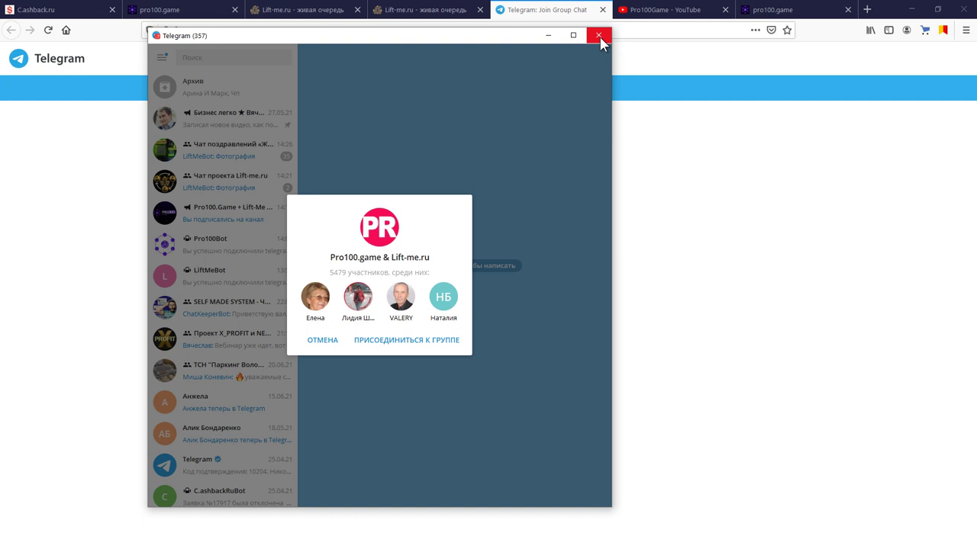
left_click(323, 340)
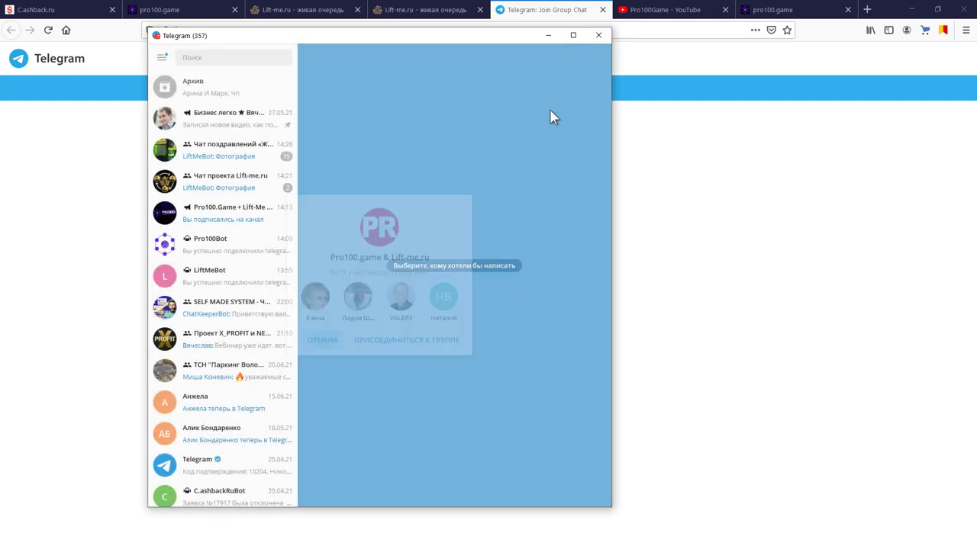
left_click(598, 36)
left_click(602, 10)
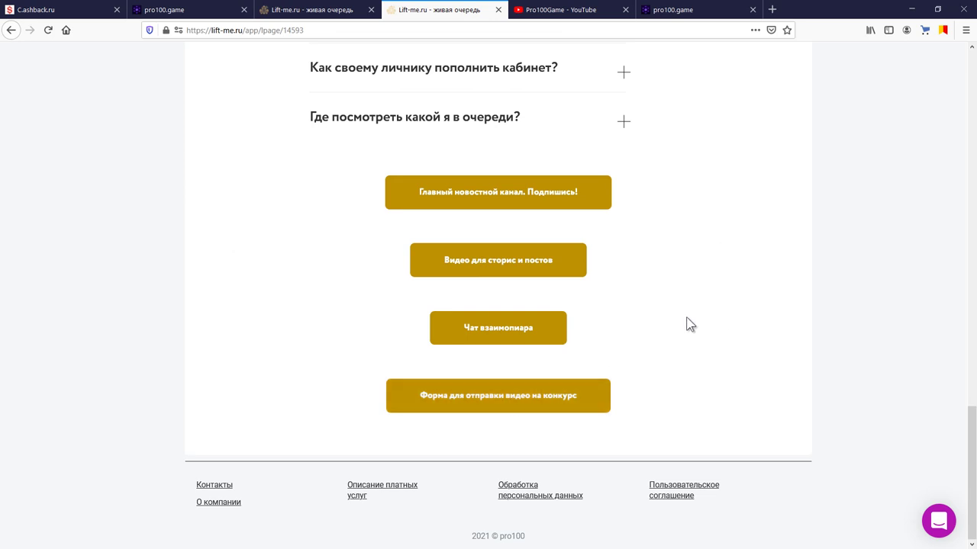
Scroll back up to the 'Ответы на частые вопросы' heading at the top of the FAQ.
scroll(683, 328, "up", 4)
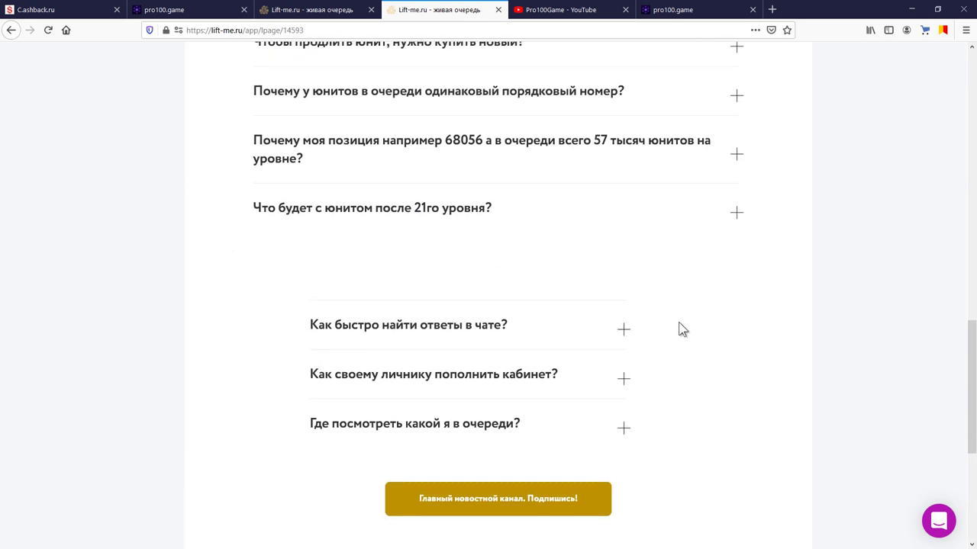
scroll(682, 328, "up", 6)
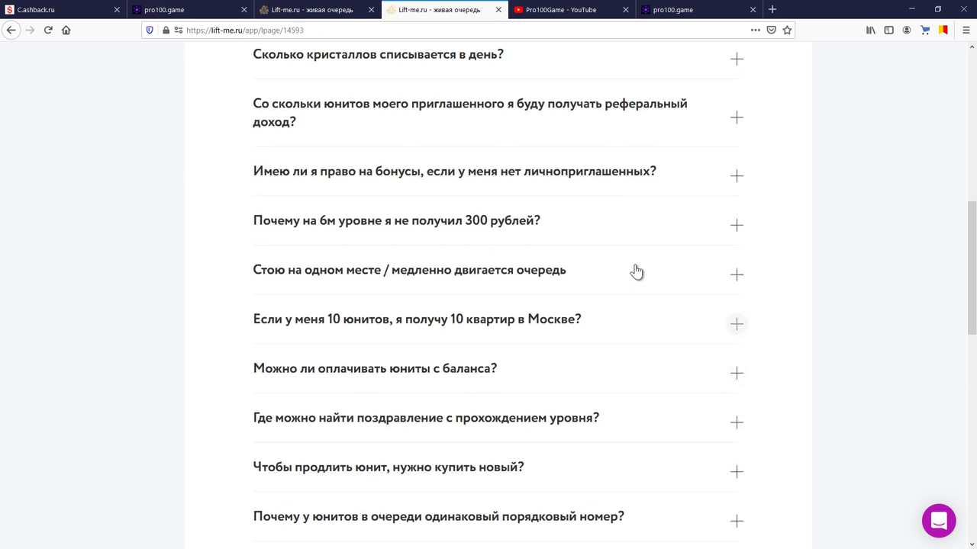
scroll(635, 272, "up", 8)
Go to Благотворительность and scroll through its charity video reports such as 'Чужих детей не бывает!'.
mouse_move(193, 283)
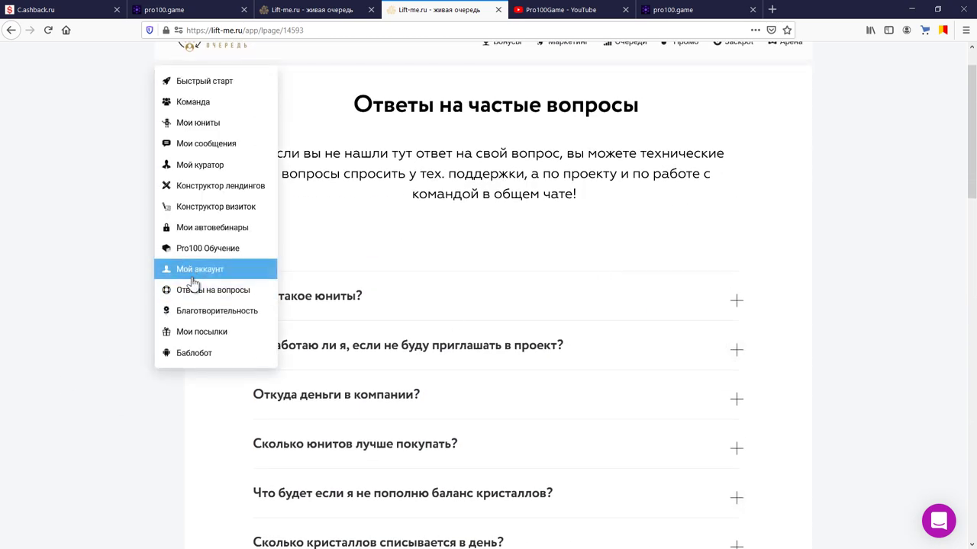
left_click(206, 316)
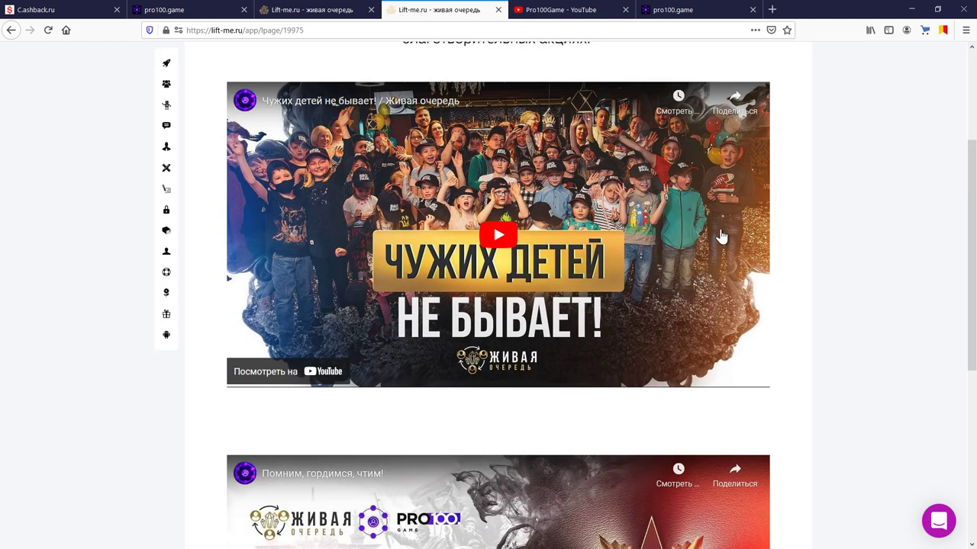
scroll(716, 223, "up", 1)
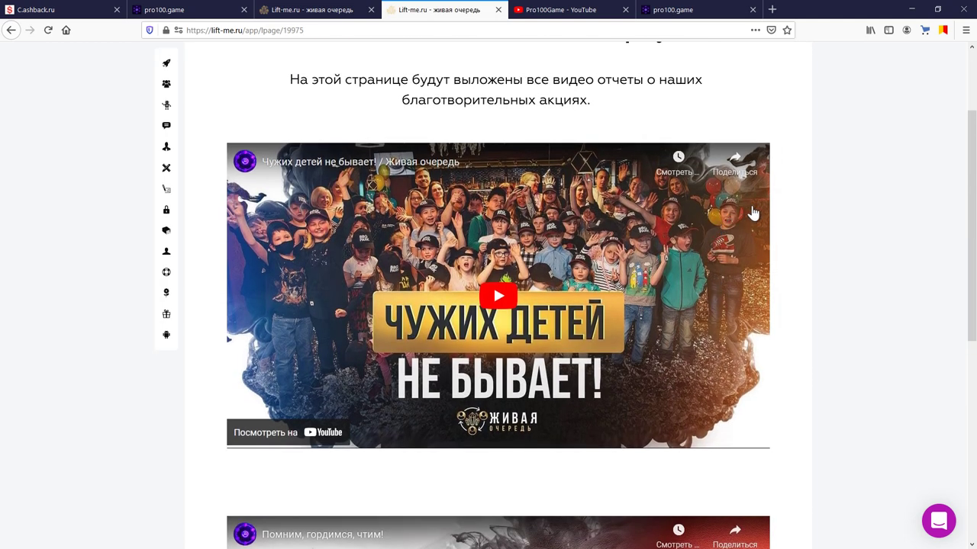
scroll(649, 222, "down", 4)
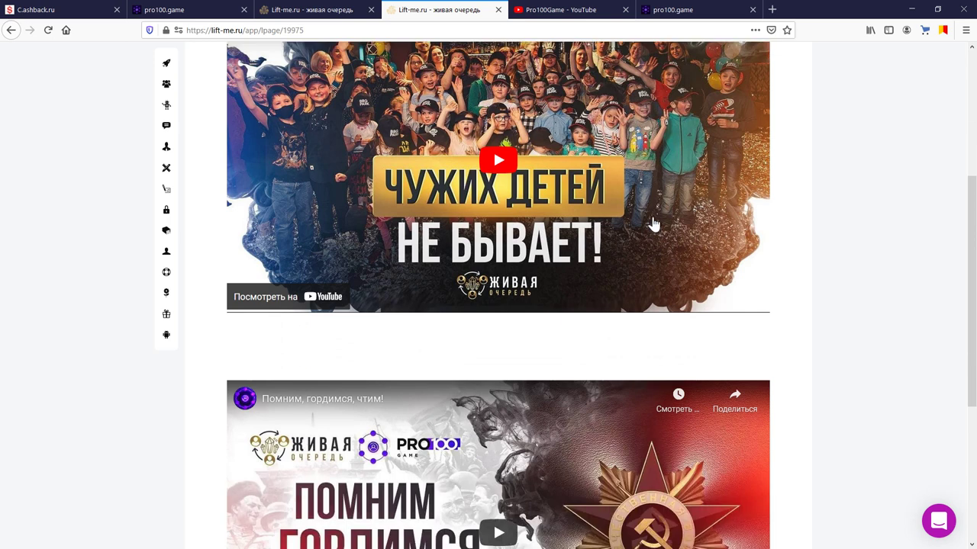
scroll(652, 216, "up", 2)
scroll(656, 215, "up", 1)
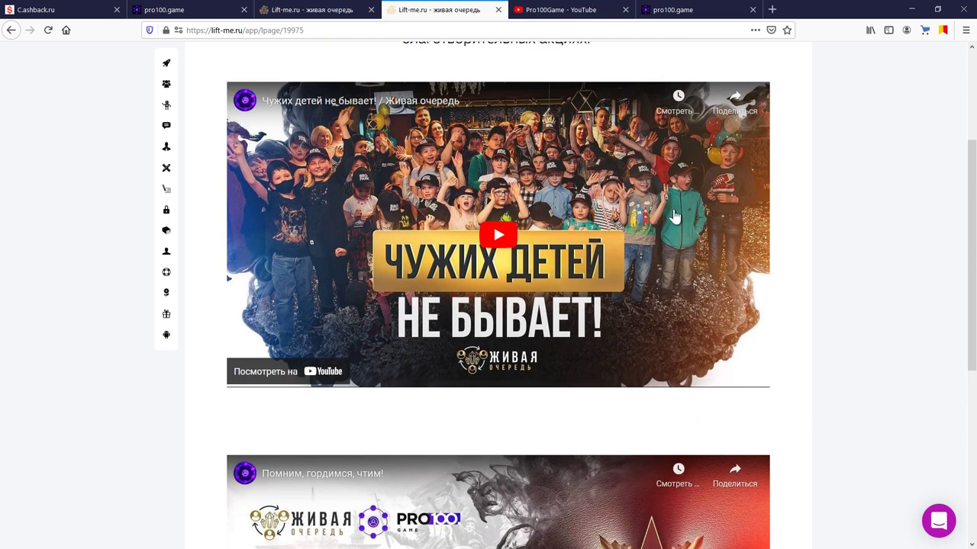
scroll(677, 227, "down", 5)
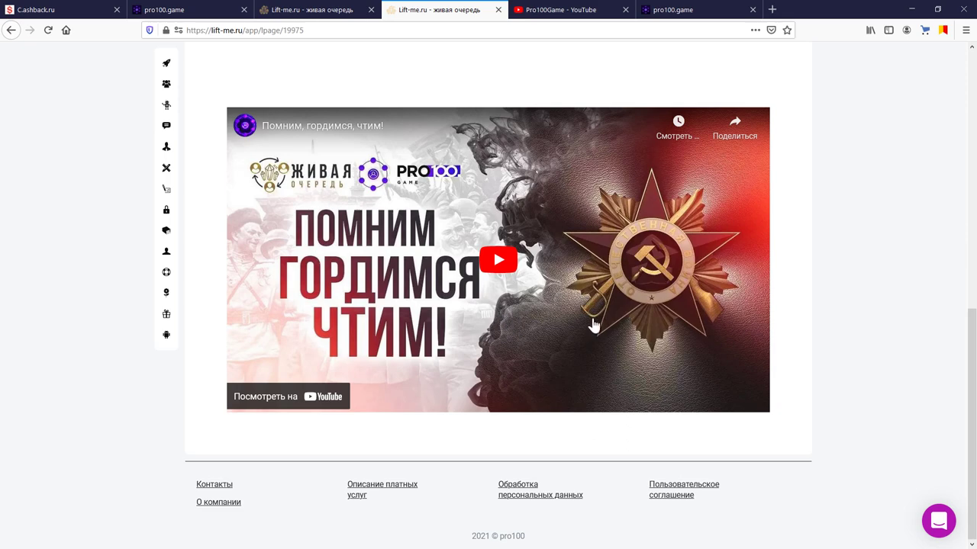
scroll(594, 325, "up", 10)
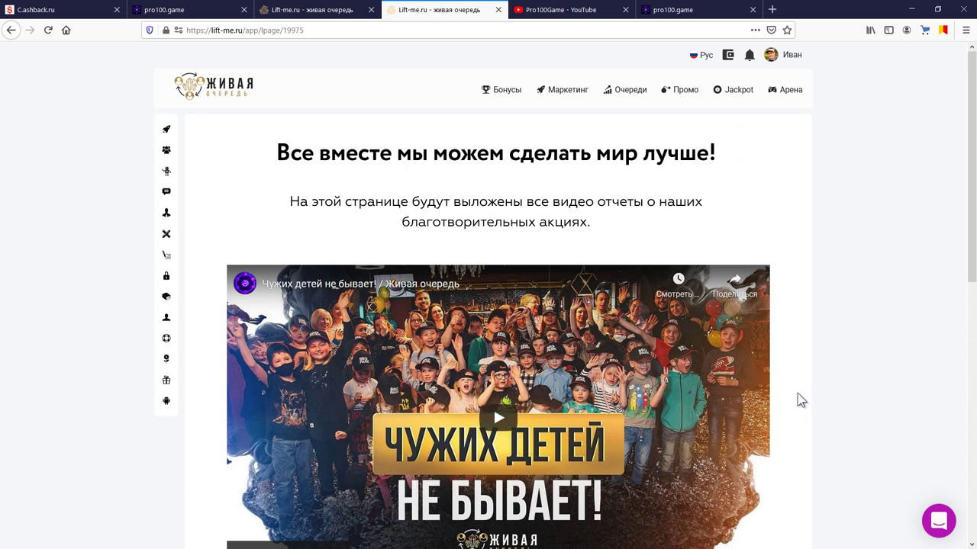
scroll(791, 364, "down", 3)
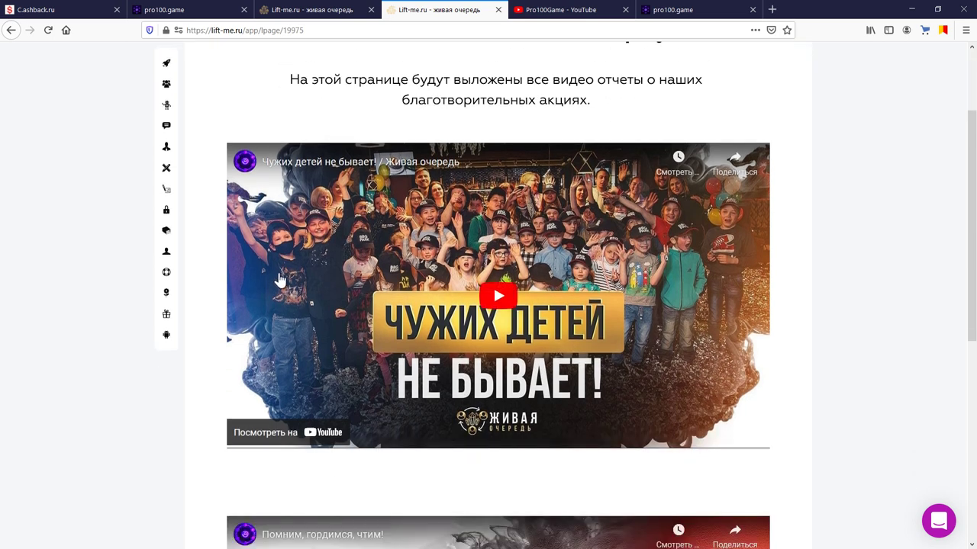
mouse_move(180, 267)
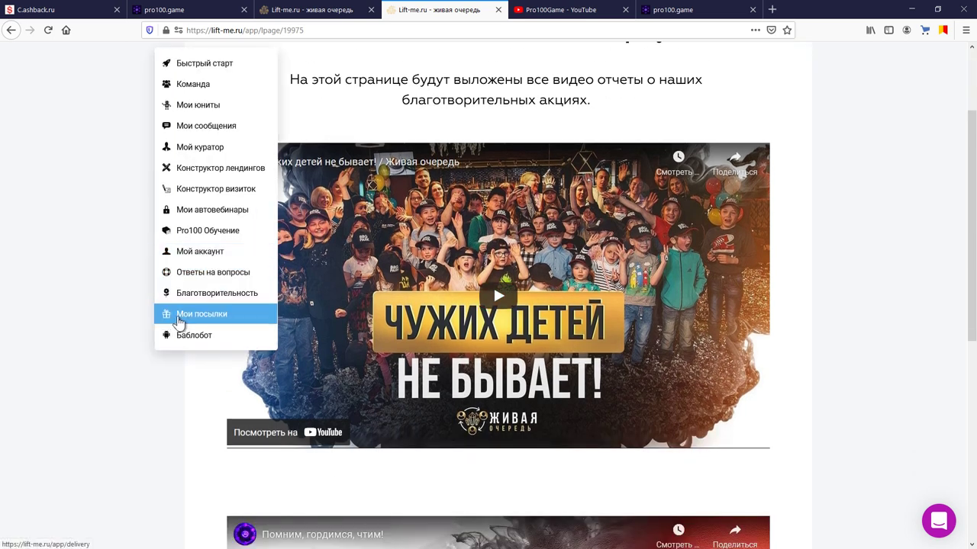
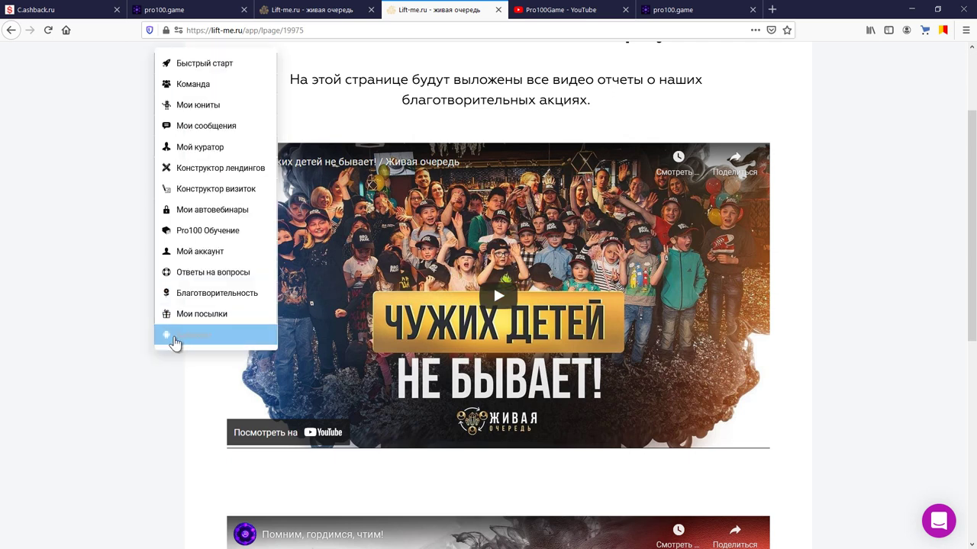
Copy the 'Копировать ссылку на VK бот' invitation link from the Баблобот page.
left_click(185, 340)
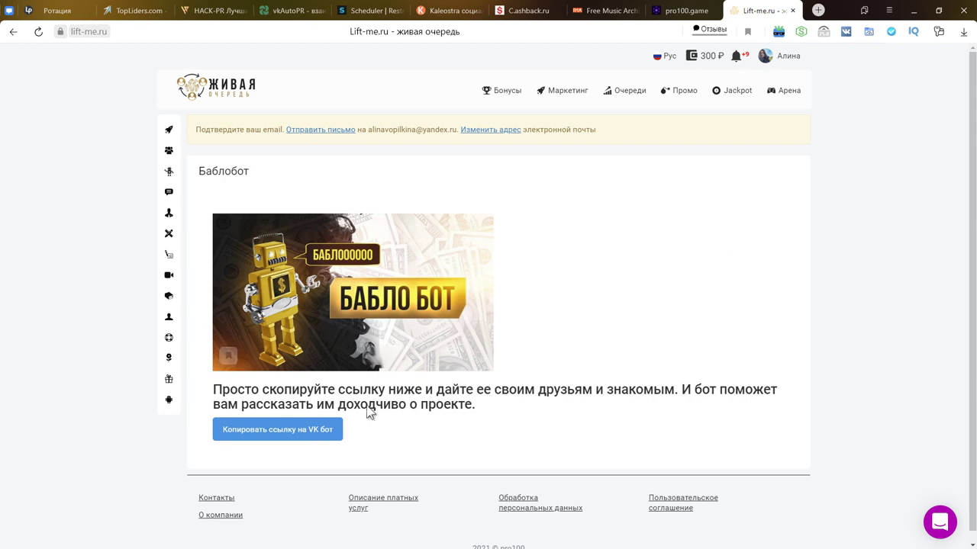
left_click(278, 432)
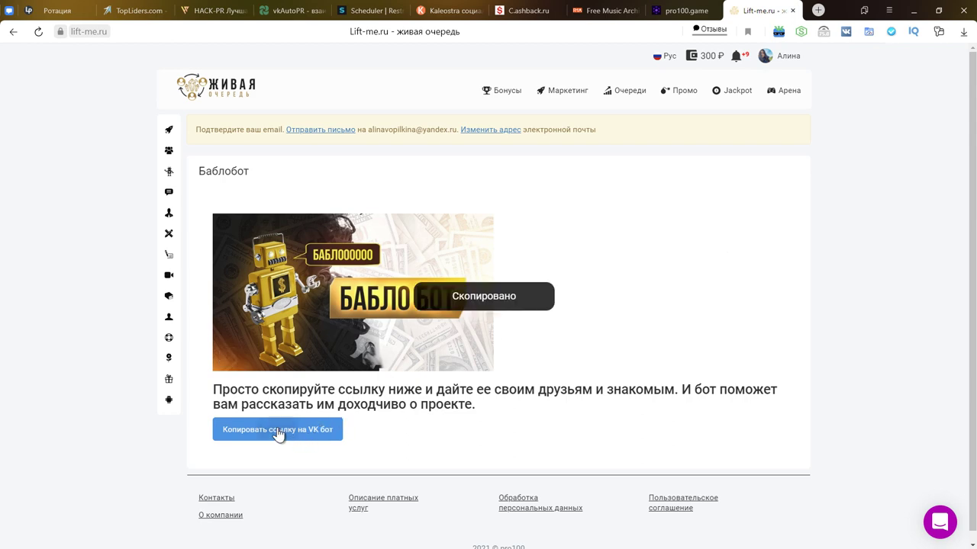
Load the copied bot link in a new tab and launch the Бабло Бот chat.
left_click(818, 10)
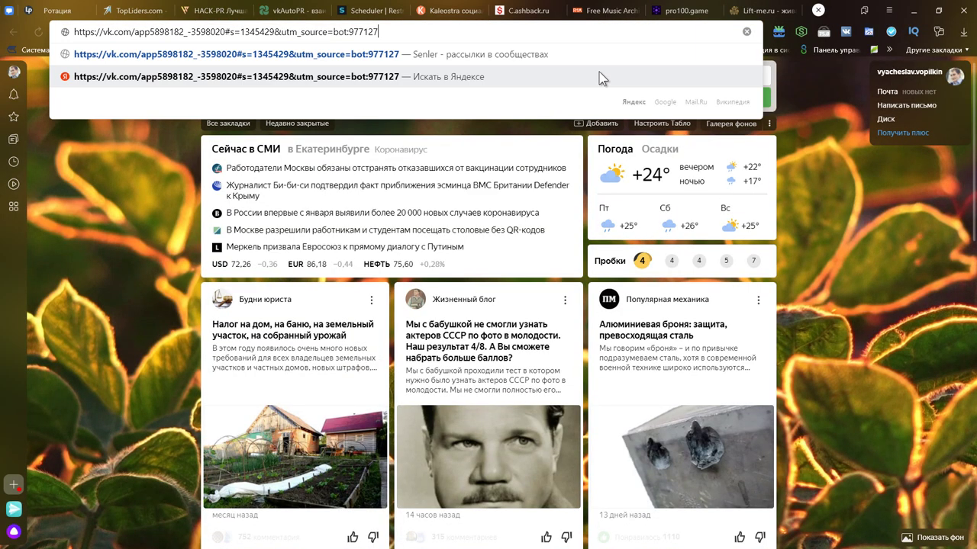
key("Return")
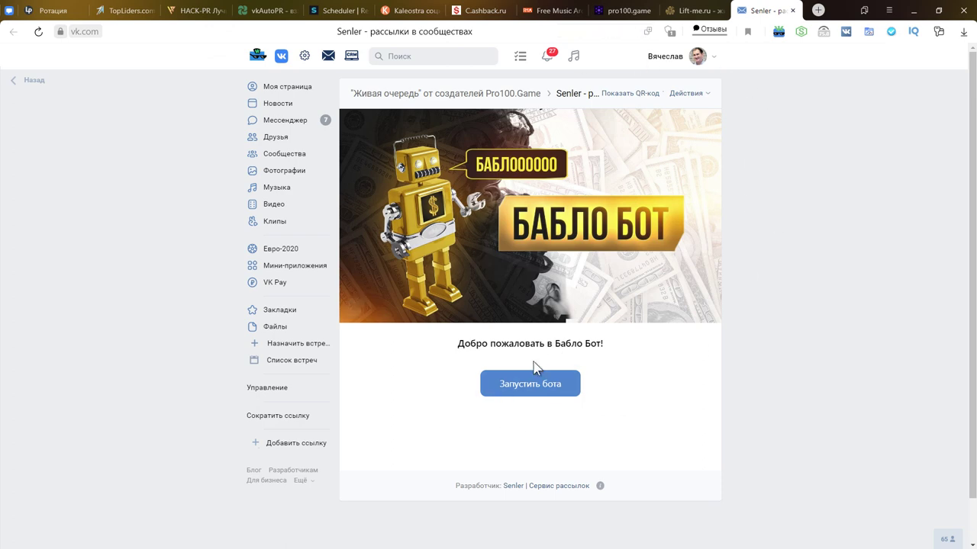
left_click(524, 389)
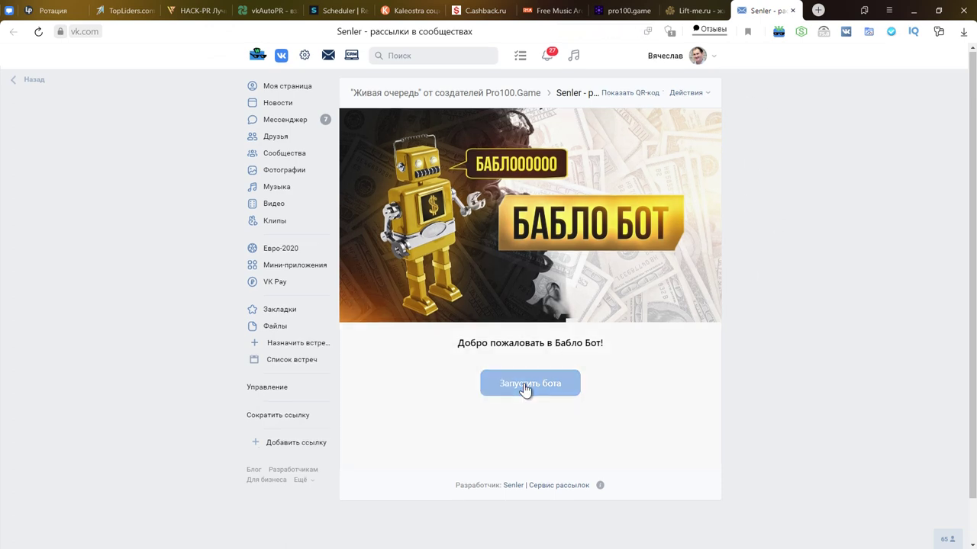
left_click(556, 324)
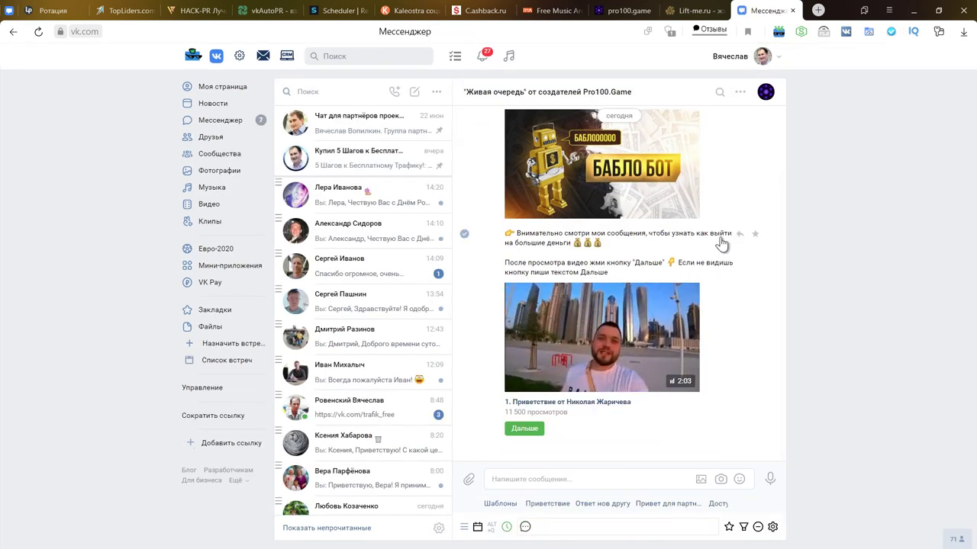
Go through the bot's videos with Дальше until the registration link arrives, then return to Lift-me.ru.
left_click(619, 342)
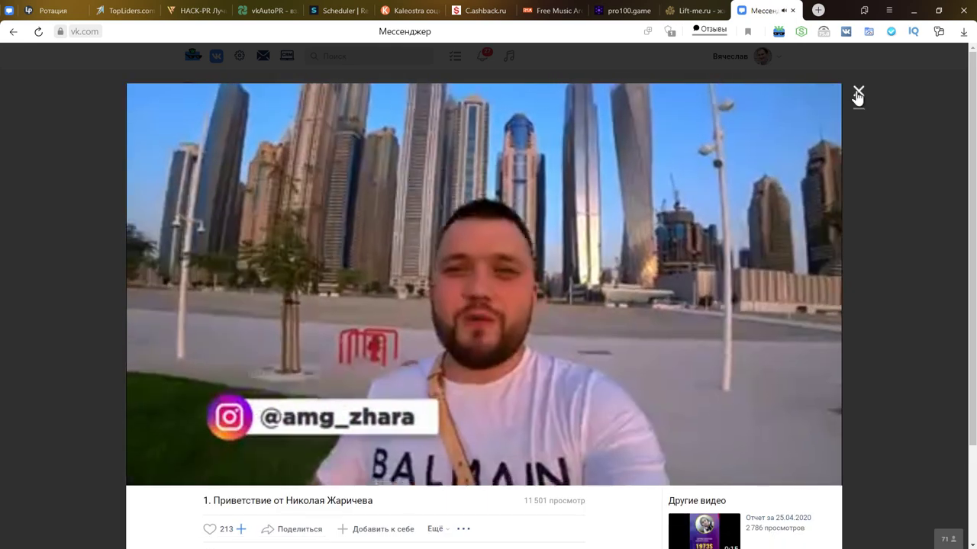
left_click(859, 91)
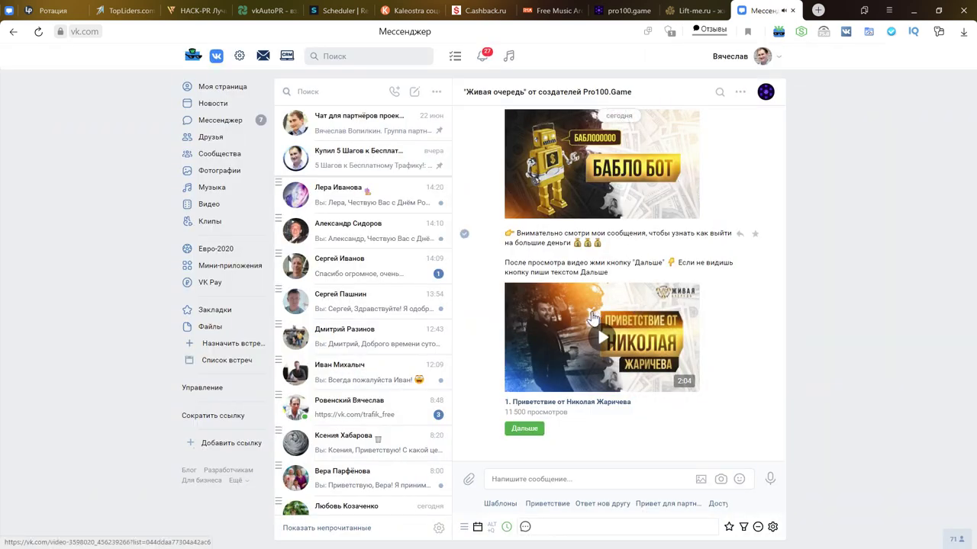
left_click(525, 429)
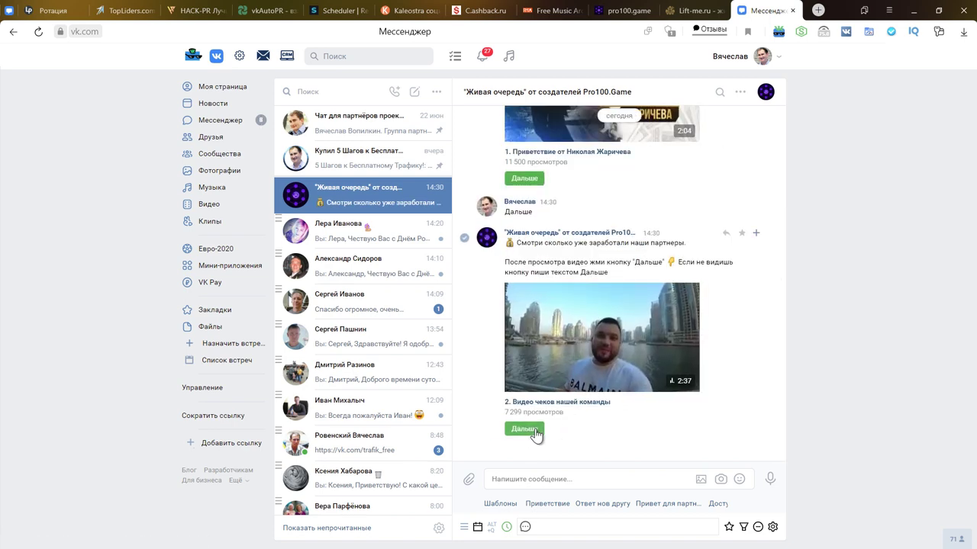
left_click(534, 432)
left_click(533, 432)
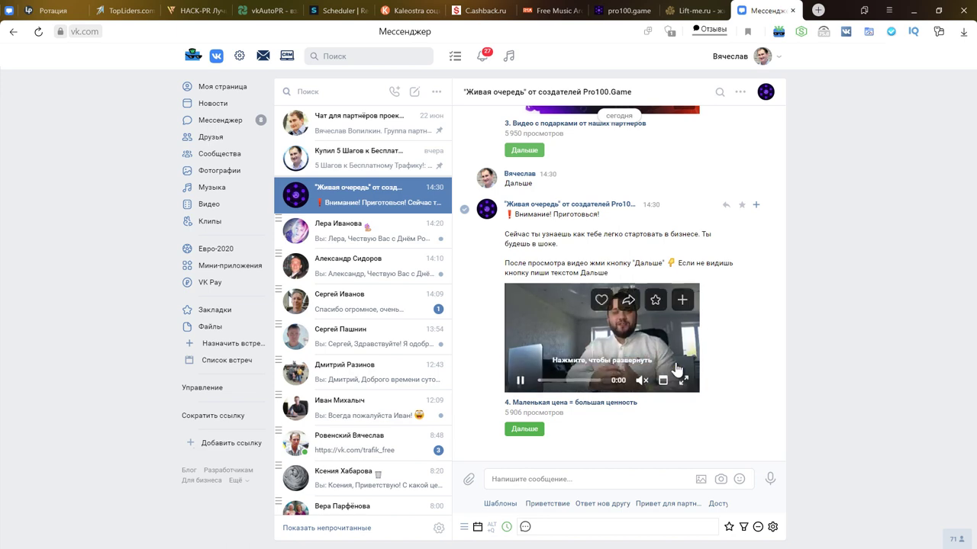
left_click(524, 429)
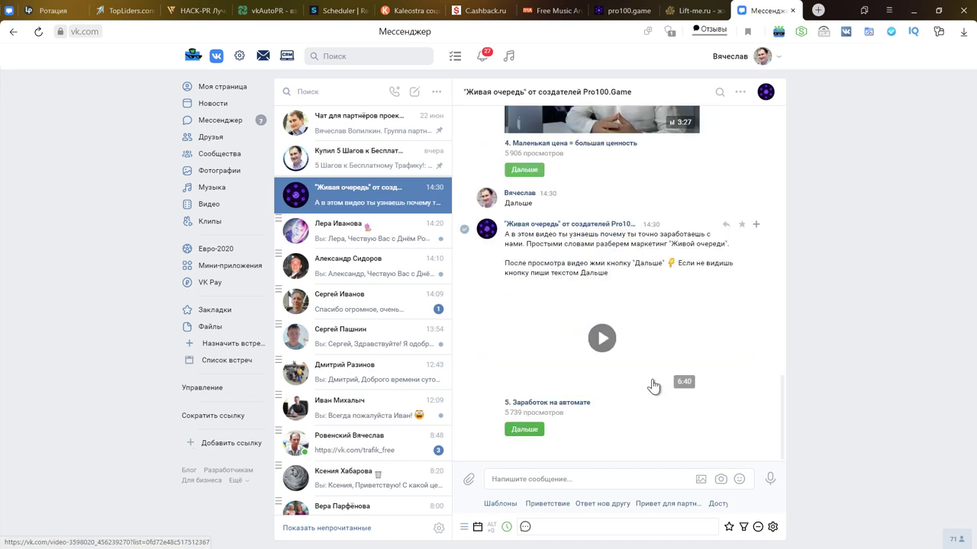
left_click(524, 429)
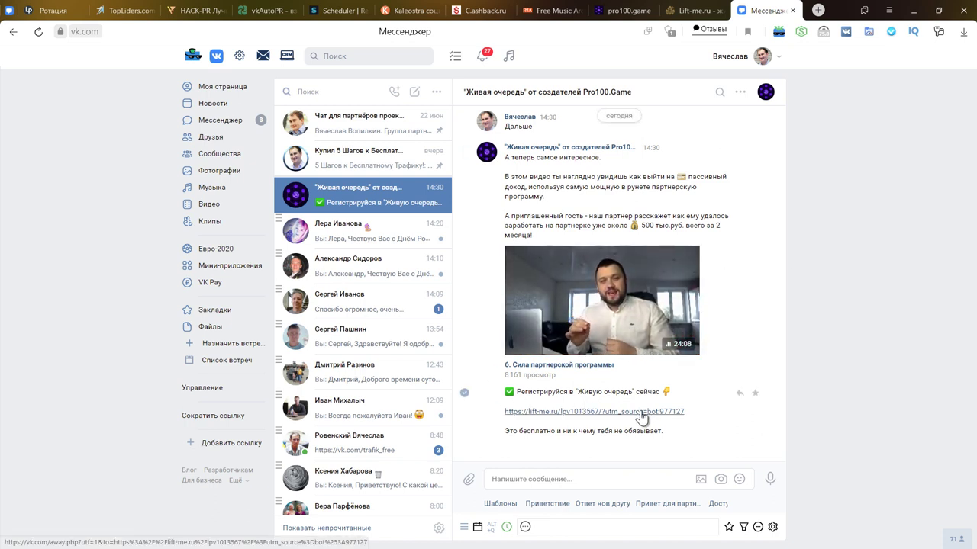
left_click(691, 10)
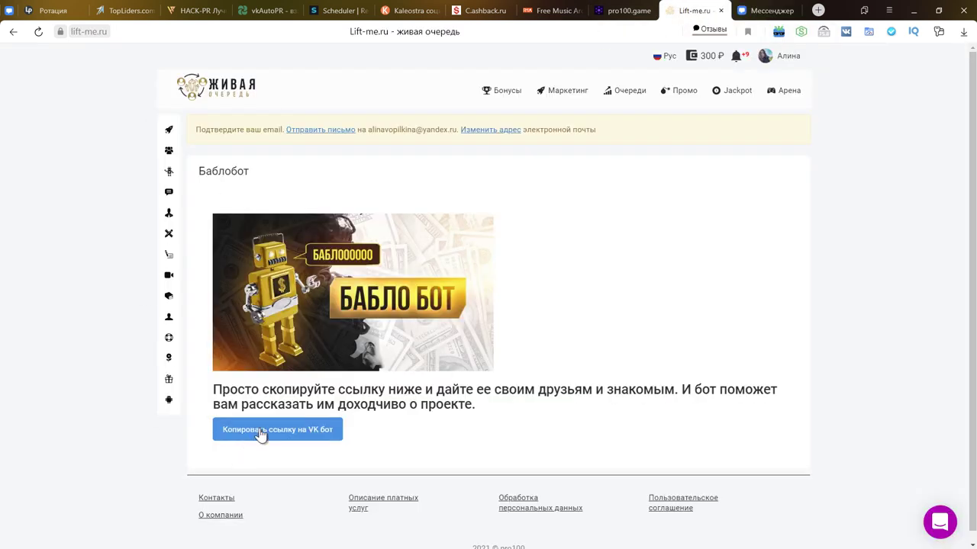
Switch to the other account's Баблобот page, which is locked until 10 units are activated.
left_click(765, 10)
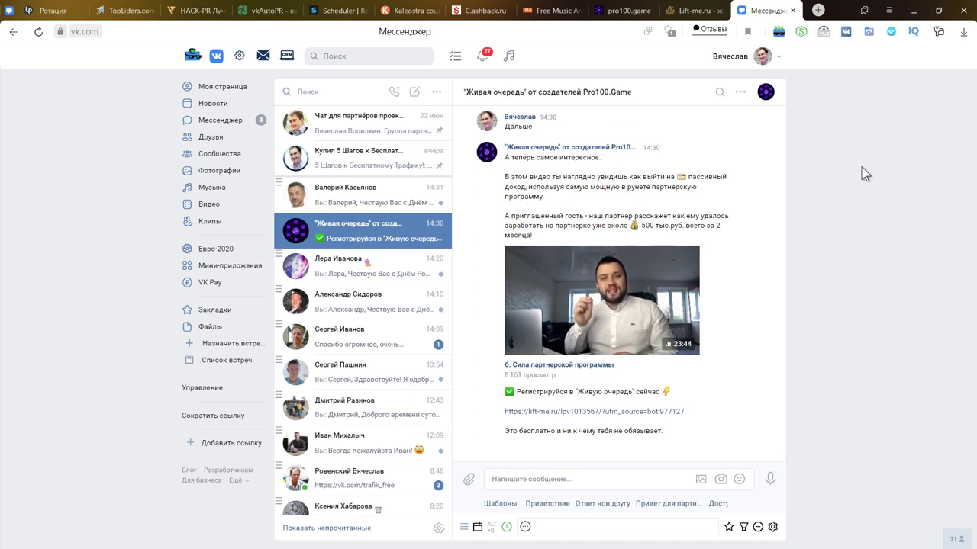
key("alt+Tab")
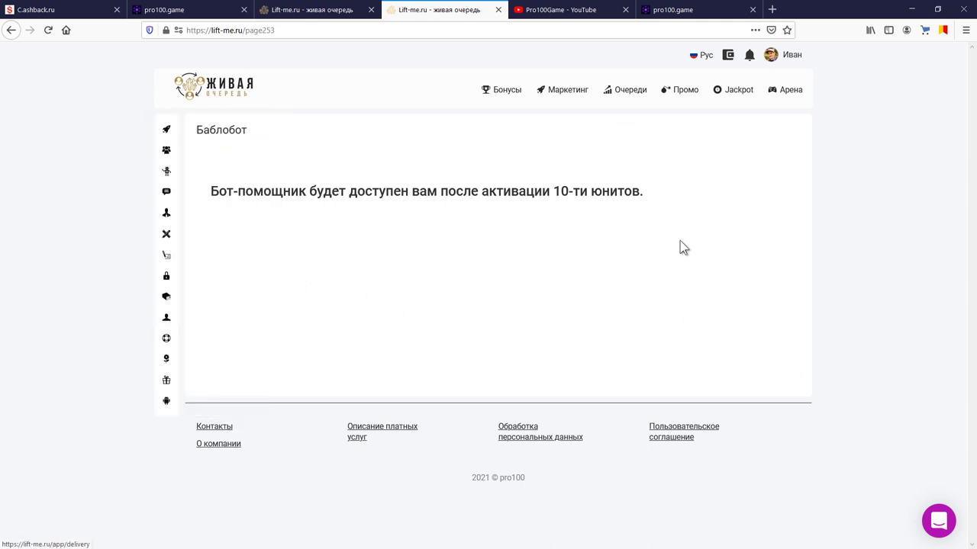
Open Бонусы and scroll to the level rewards, such as the $12.5 Pro100Game account at level 8.
left_click(497, 93)
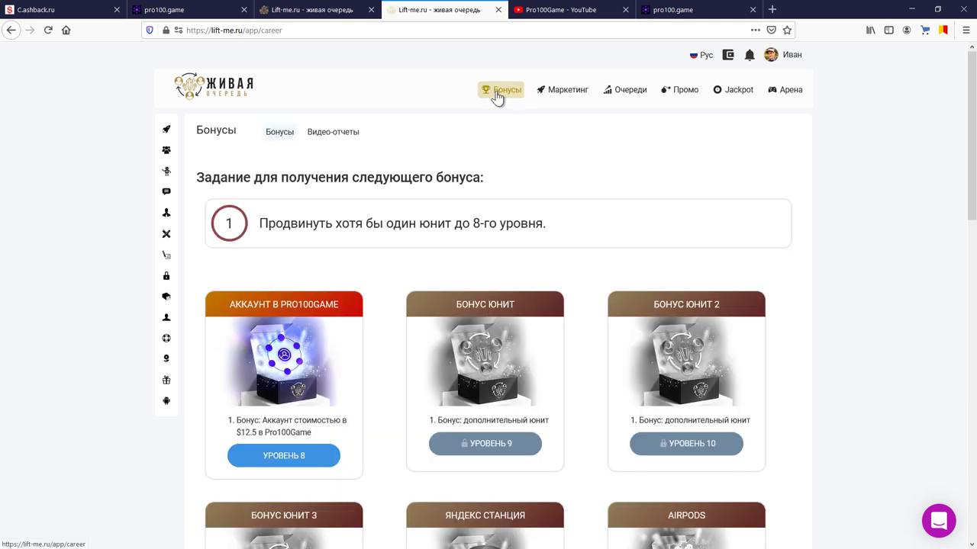
scroll(388, 362, "down", 1)
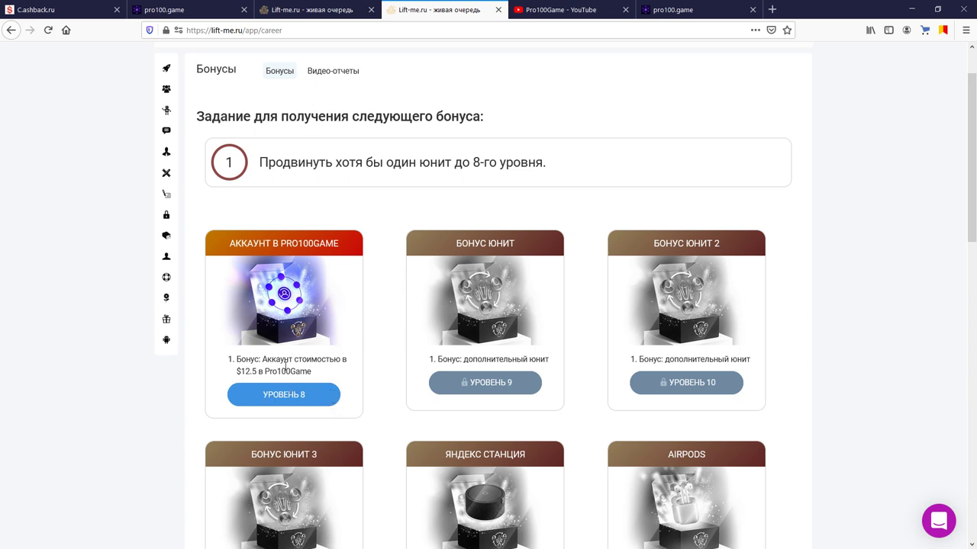
Open the pro100.game dashboard and toggle Режим партнера and Режим клиента, ending in client mode.
left_click(674, 11)
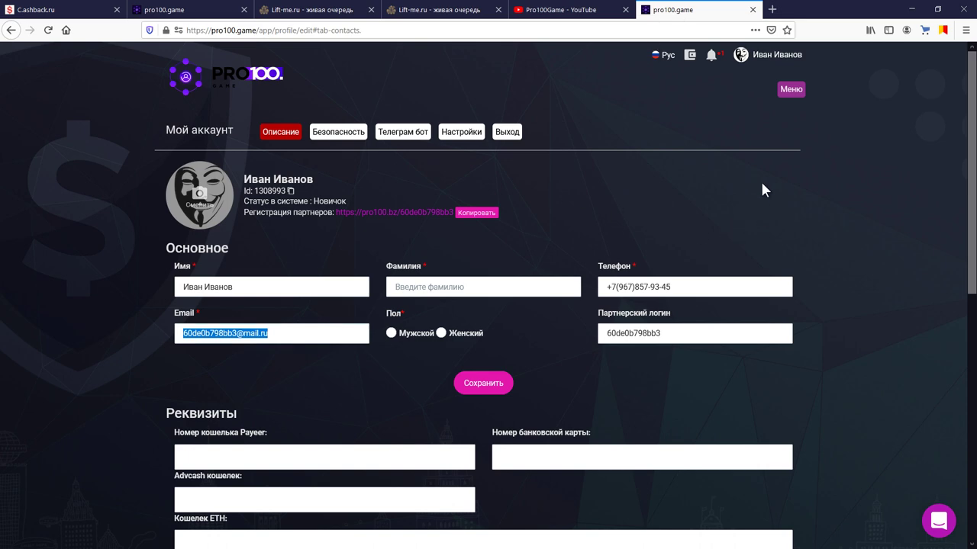
left_click(794, 90)
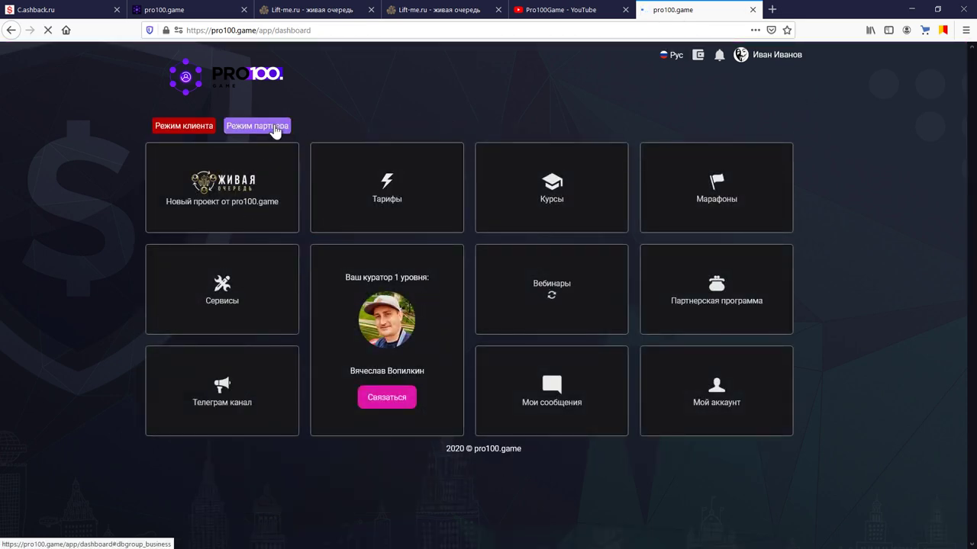
left_click(275, 128)
left_click(200, 129)
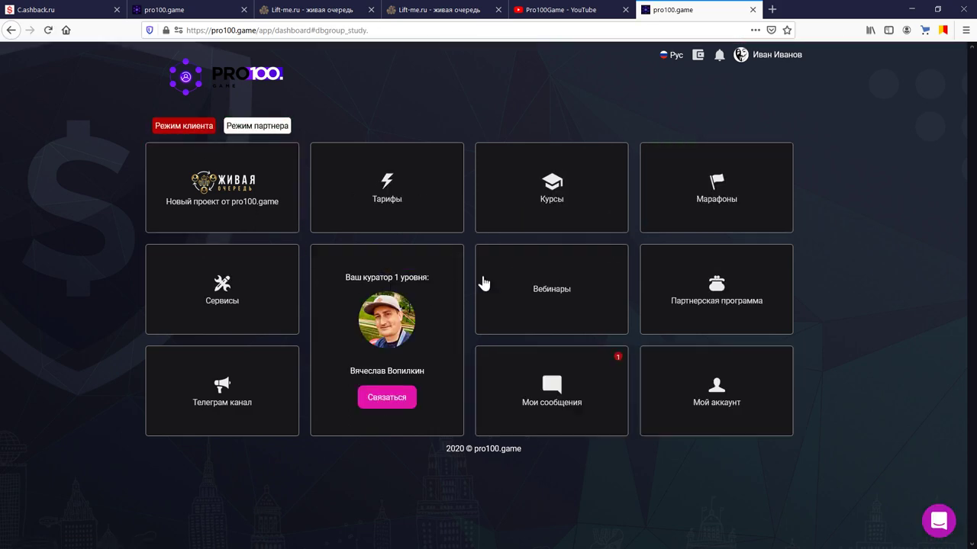
left_click(244, 128)
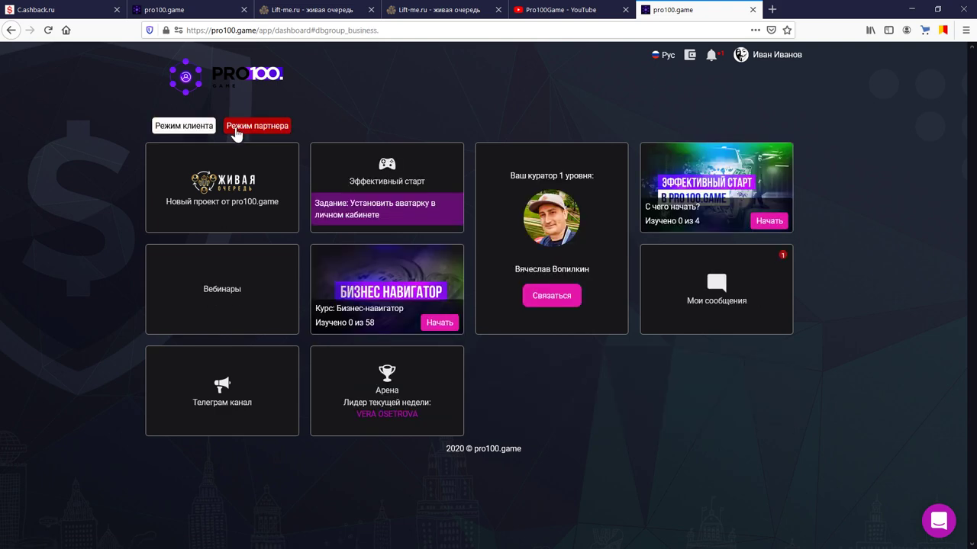
left_click(177, 131)
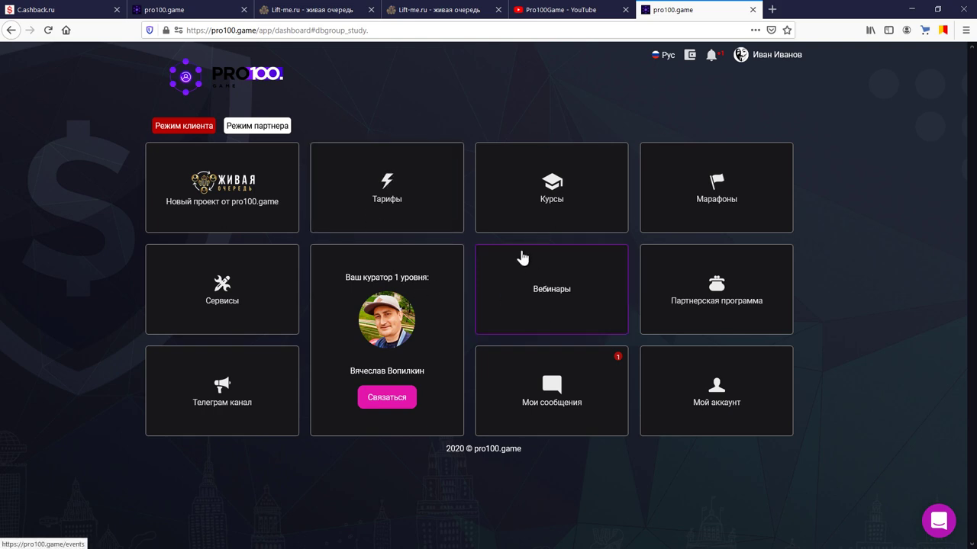
Scroll the Lift-me.ru Бонусы cards through the iPad, iPhone 12, MacBook, car and house tiers.
left_click(421, 10)
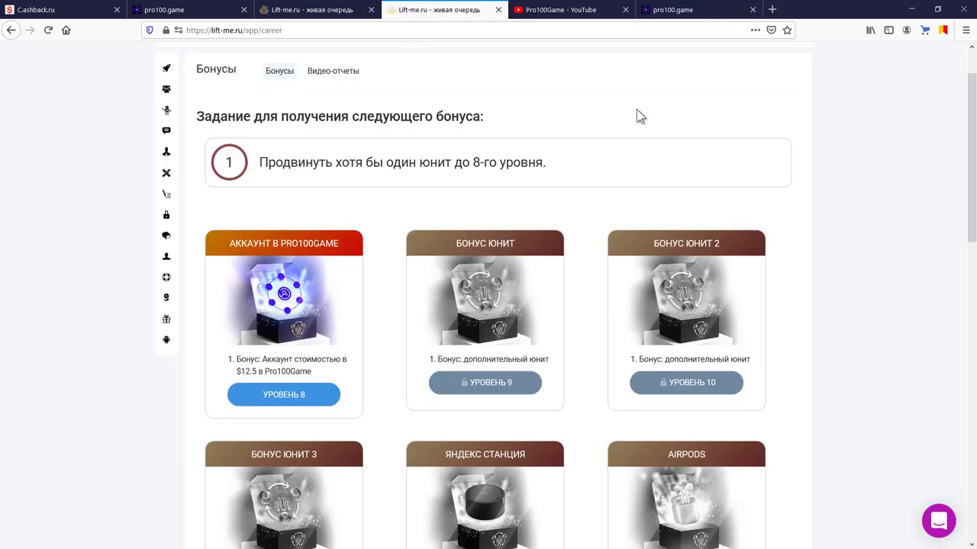
scroll(687, 145, "down", 1)
scroll(696, 153, "down", 1)
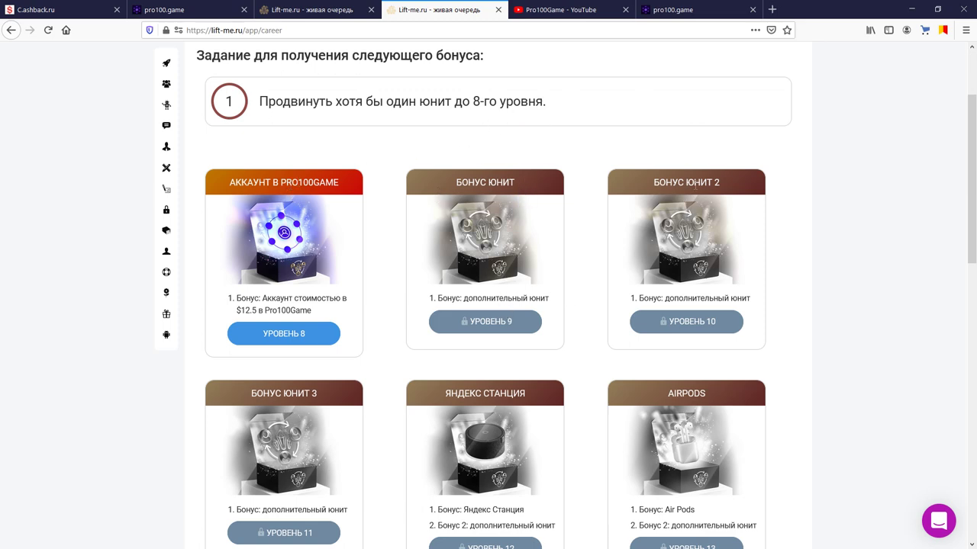
scroll(710, 248, "down", 2)
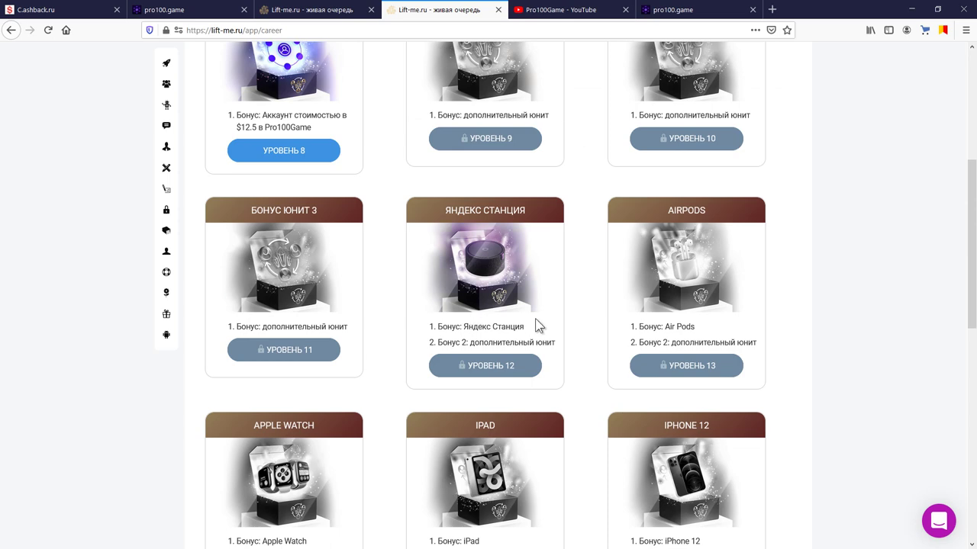
scroll(536, 318, "down", 2)
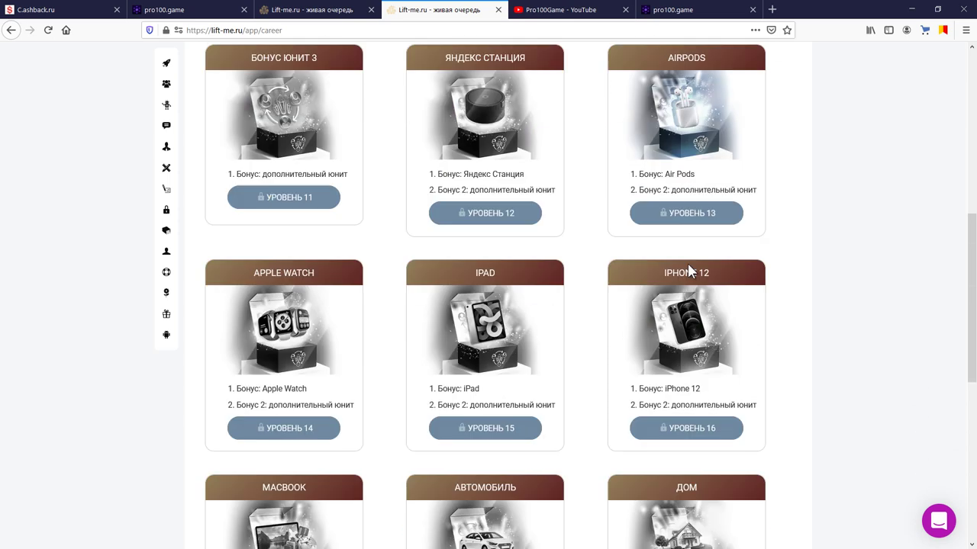
scroll(687, 271, "down", 1)
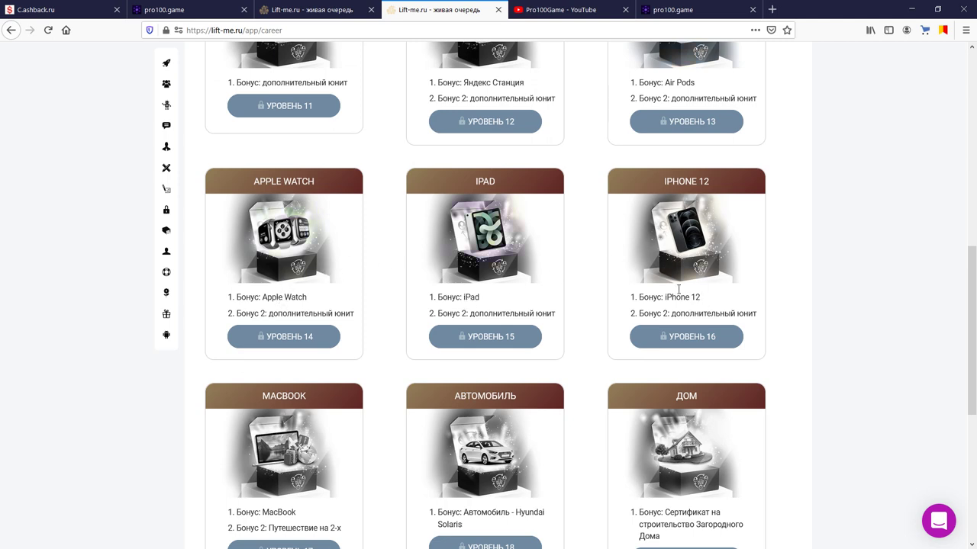
scroll(327, 311, "down", 2)
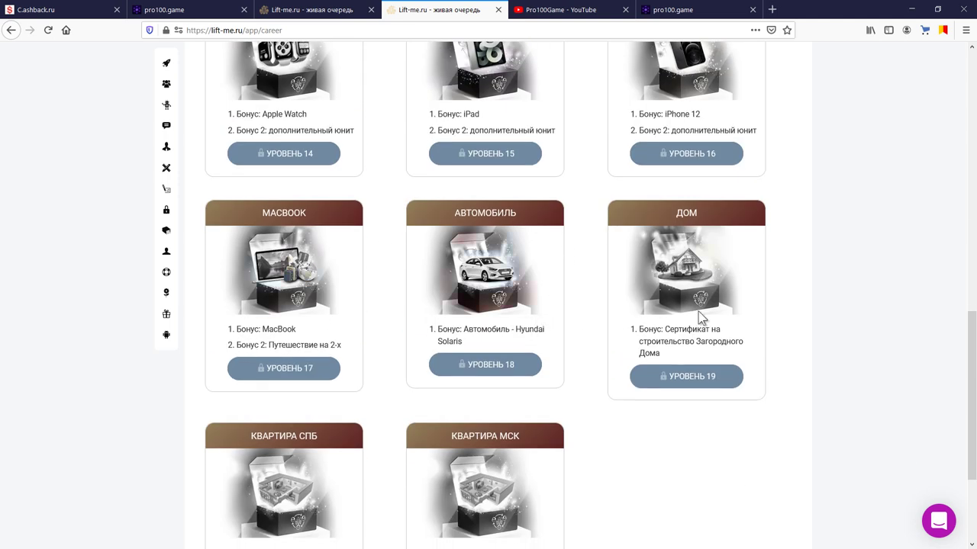
scroll(375, 387, "down", 2)
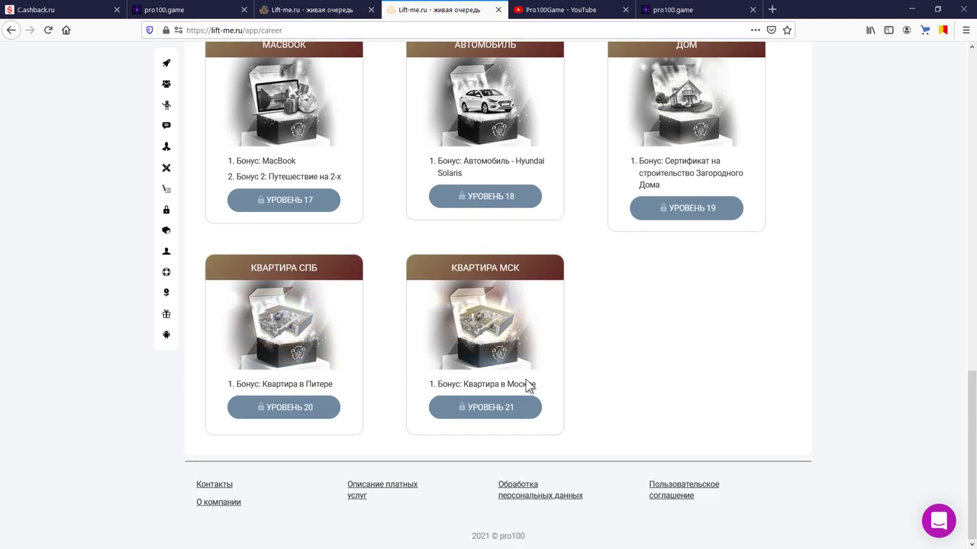
scroll(528, 386, "up", 6)
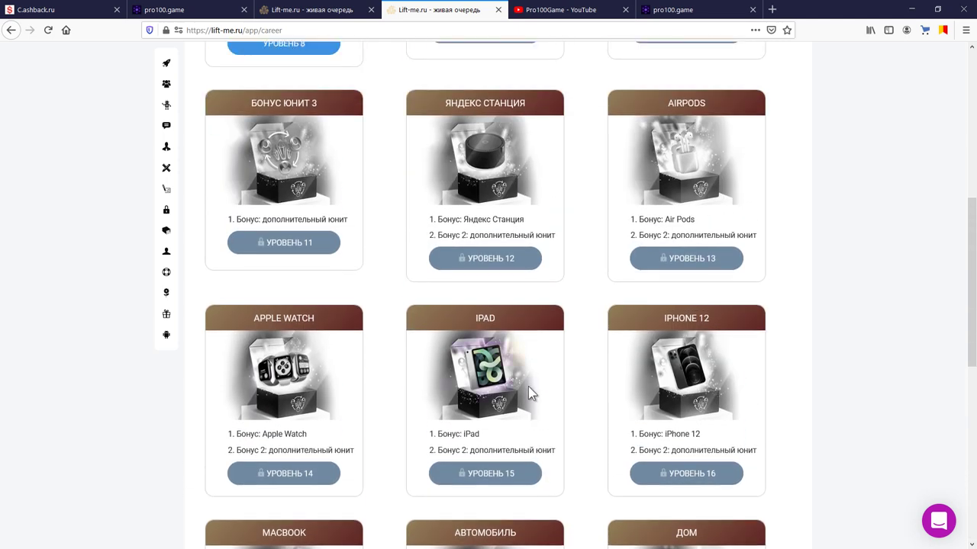
scroll(527, 391, "down", 1)
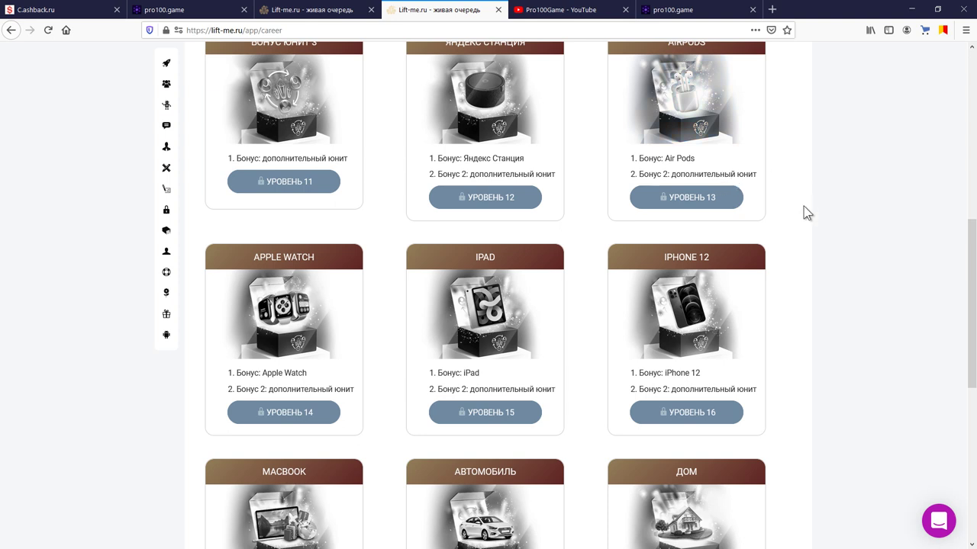
scroll(803, 206, "up", 6)
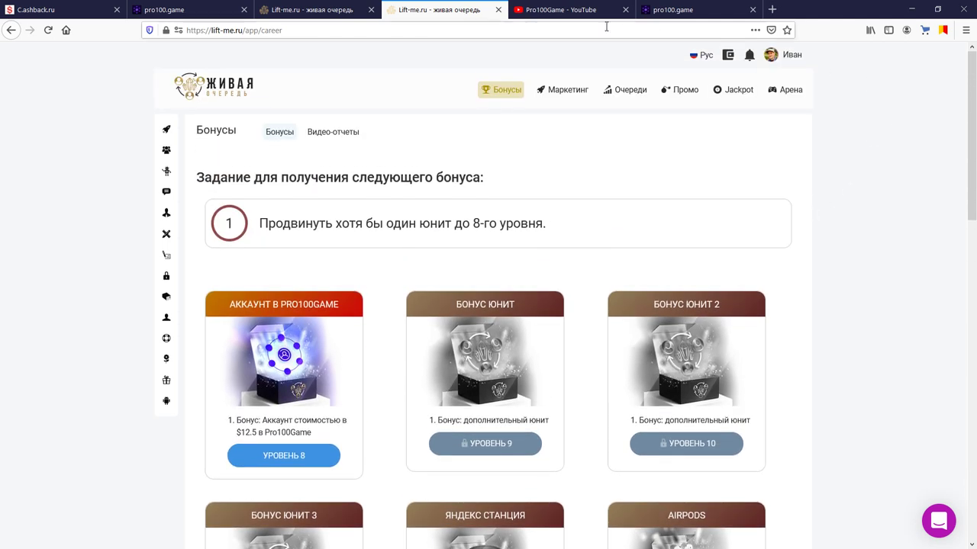
Open Маркетинг and scroll the level table down to 22 528 000 ₽ at level 21.
left_click(560, 94)
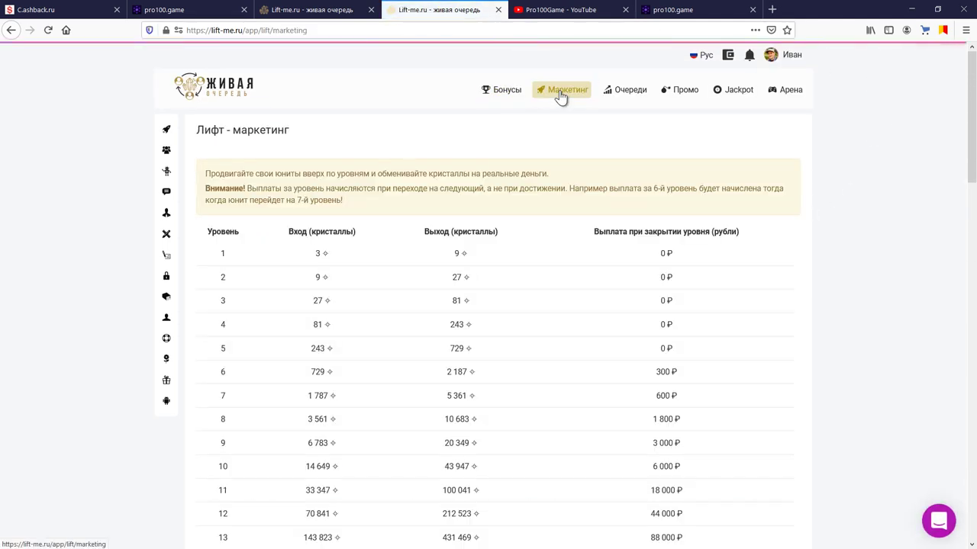
scroll(609, 164, "down", 5)
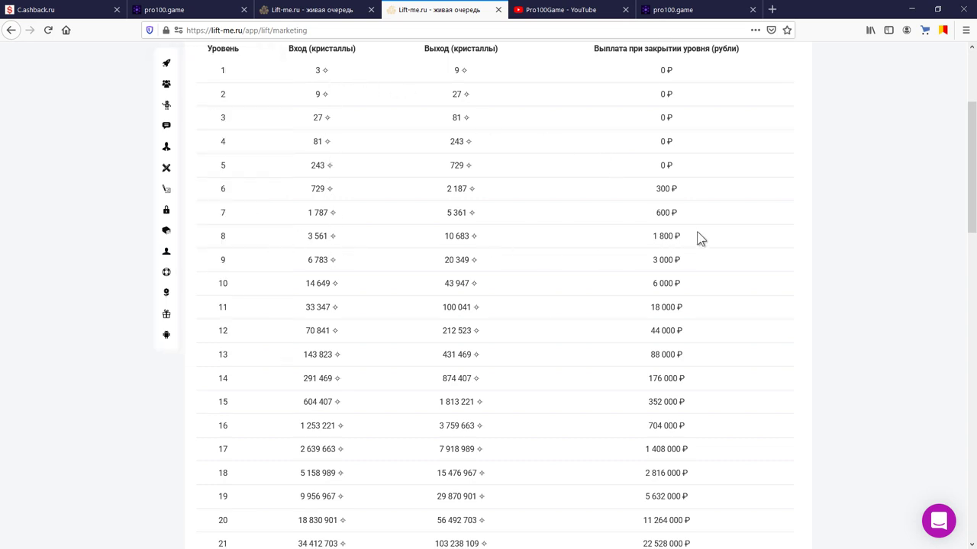
scroll(698, 241, "down", 1)
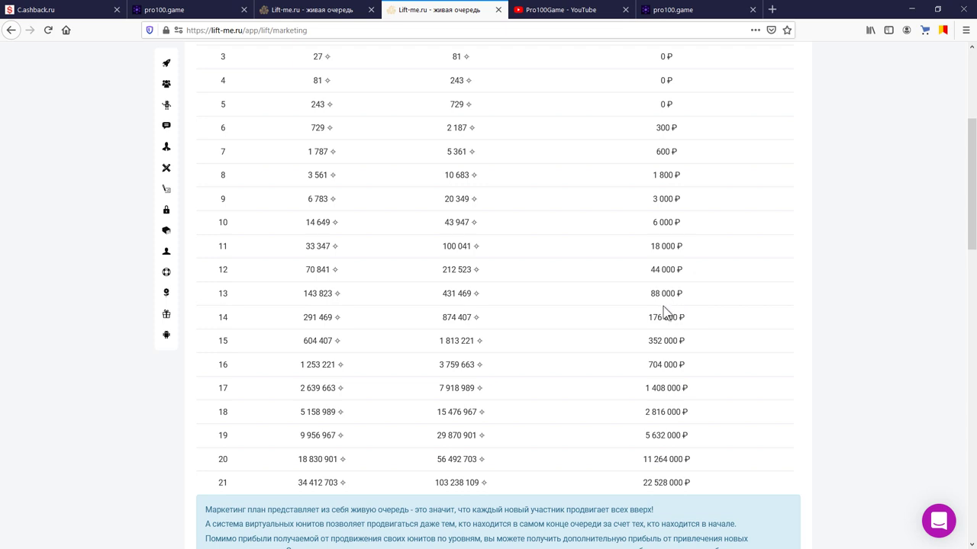
scroll(662, 311, "down", 2)
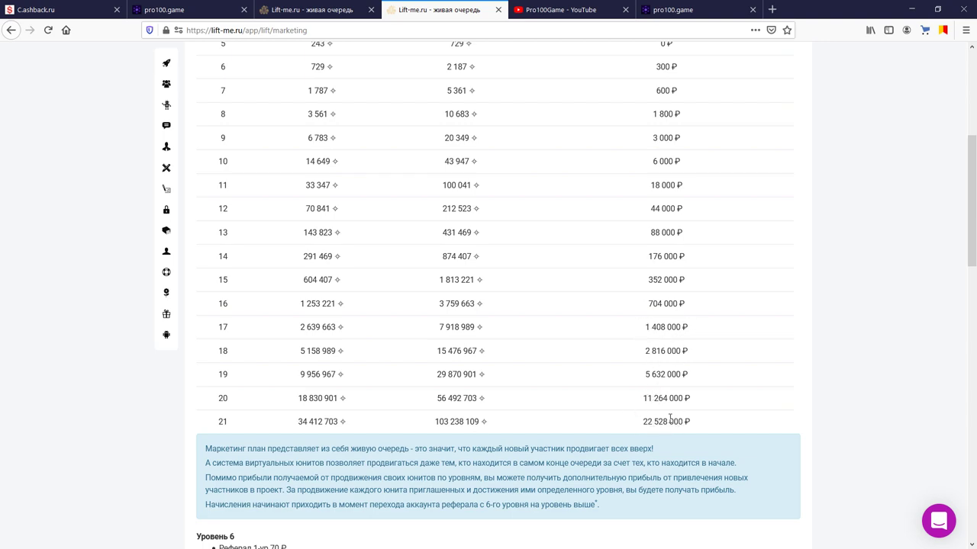
scroll(679, 413, "down", 6)
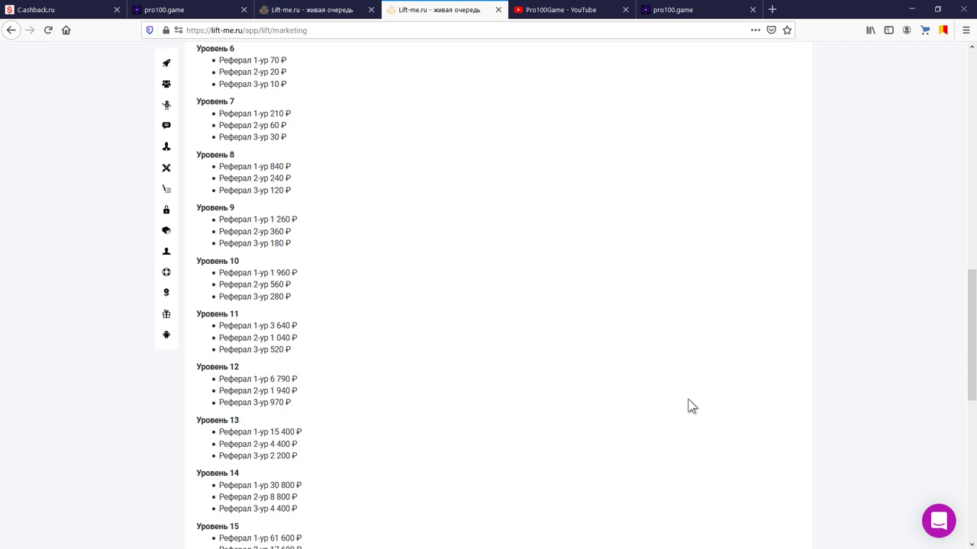
Review the Уровень referral payout lists, scroll back to the top, and go to Очереди.
scroll(690, 405, "up", 2)
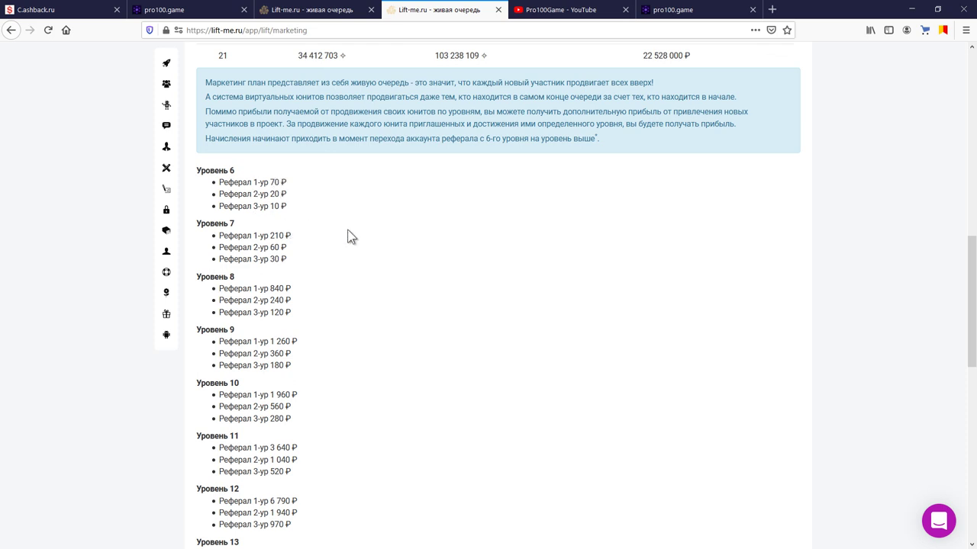
scroll(319, 204, "down", 6)
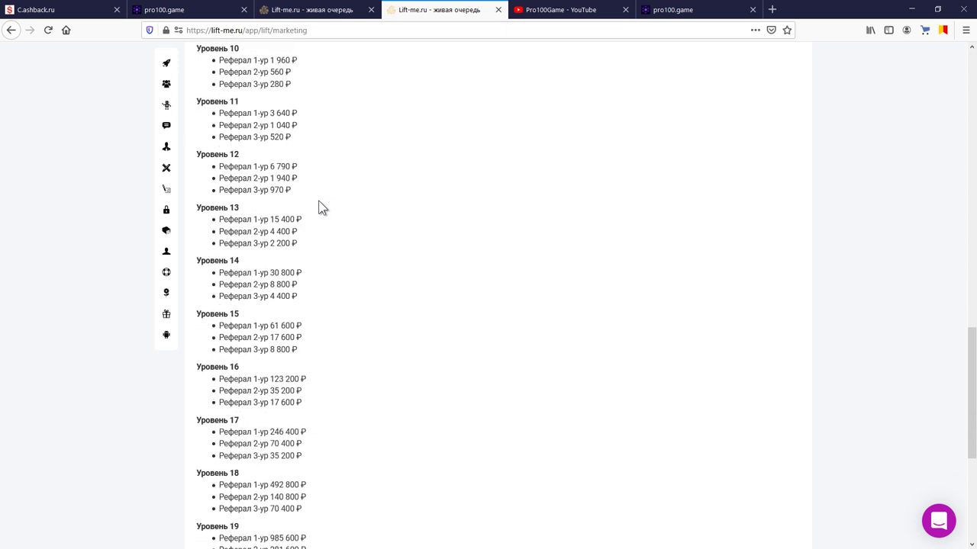
scroll(323, 201, "up", 2)
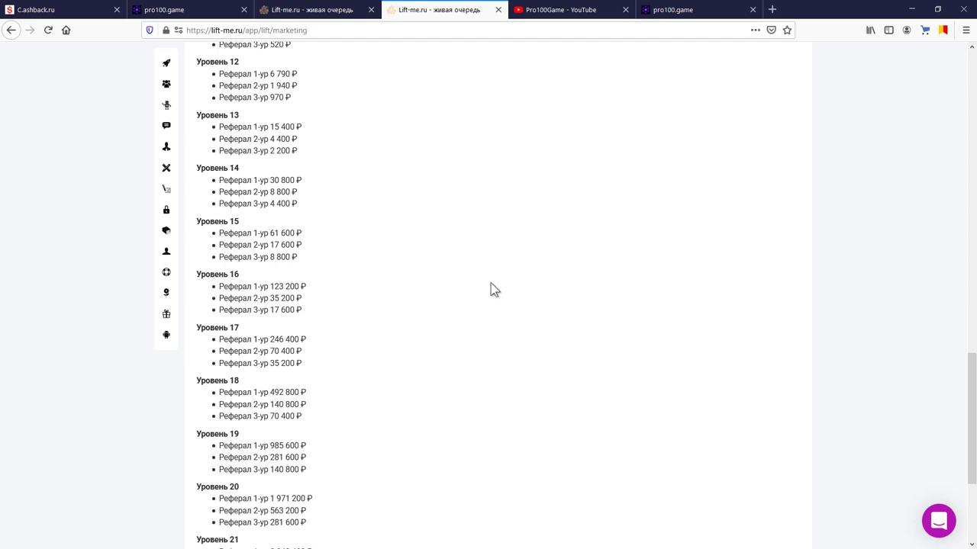
scroll(490, 283, "up", 10)
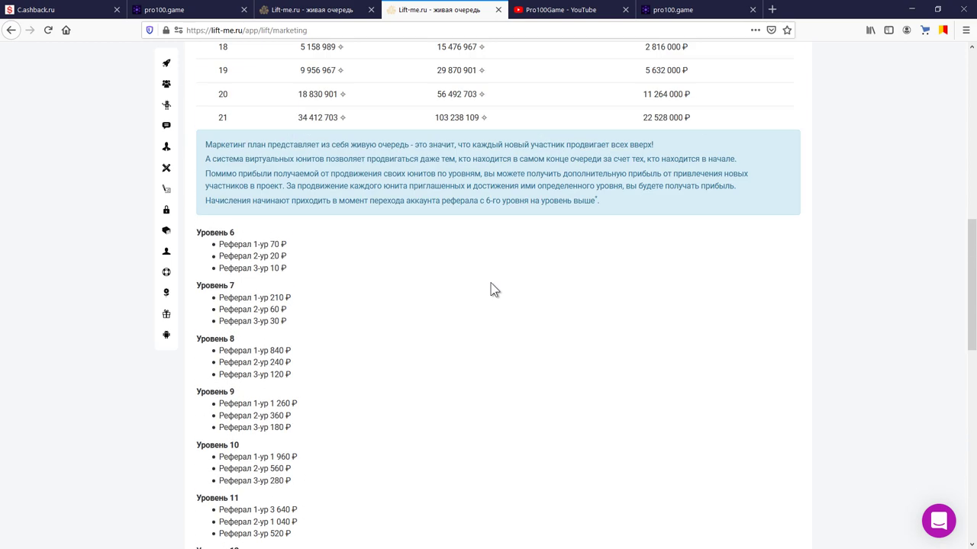
scroll(491, 283, "down", 5)
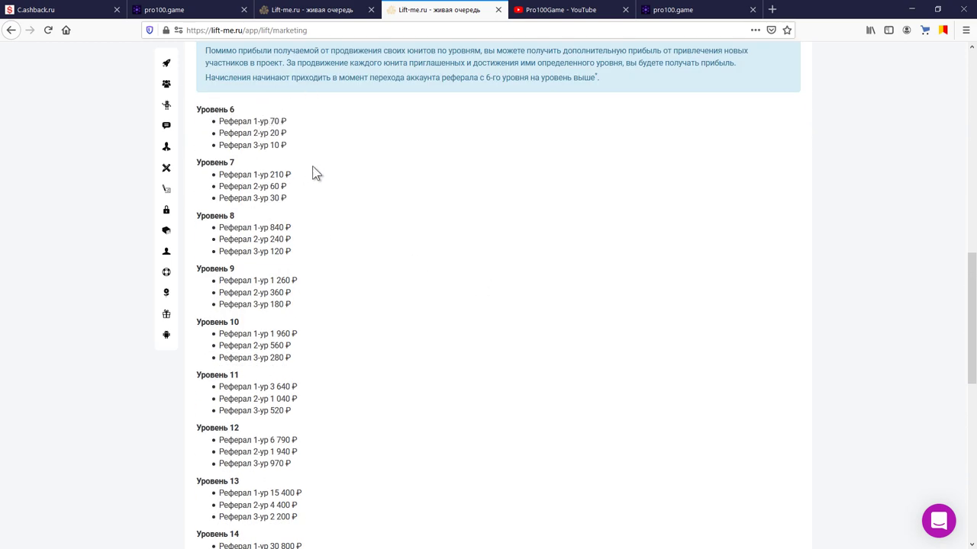
scroll(336, 210, "up", 2)
scroll(313, 202, "up", 7)
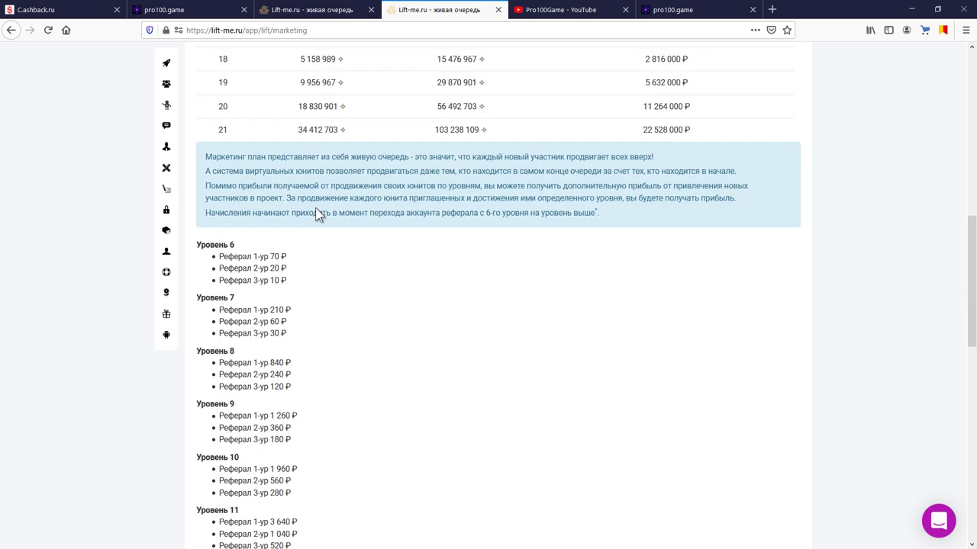
scroll(567, 255, "up", 4)
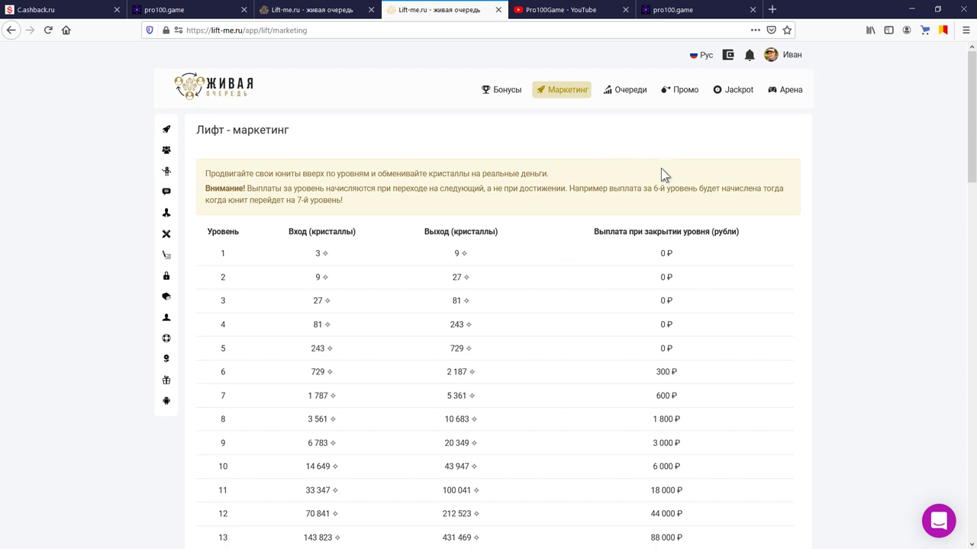
left_click(629, 95)
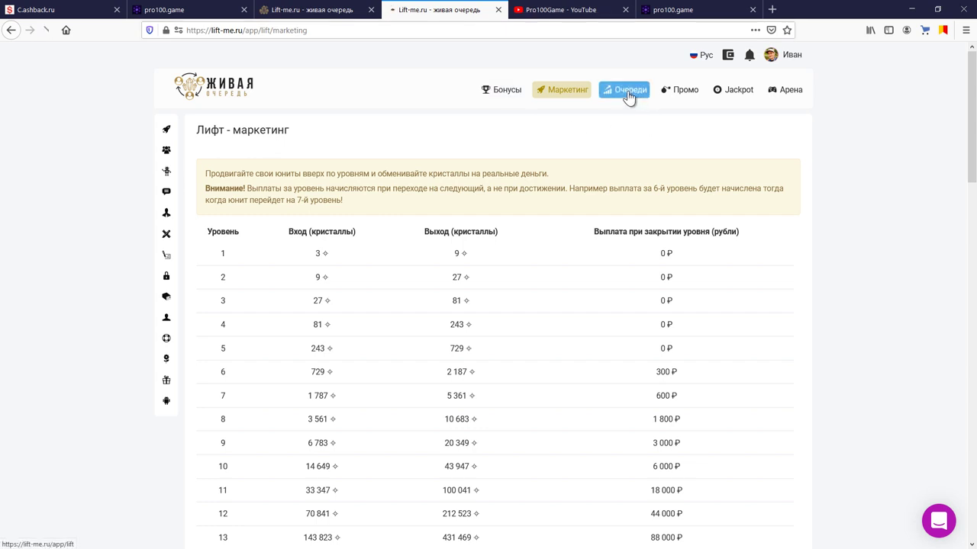